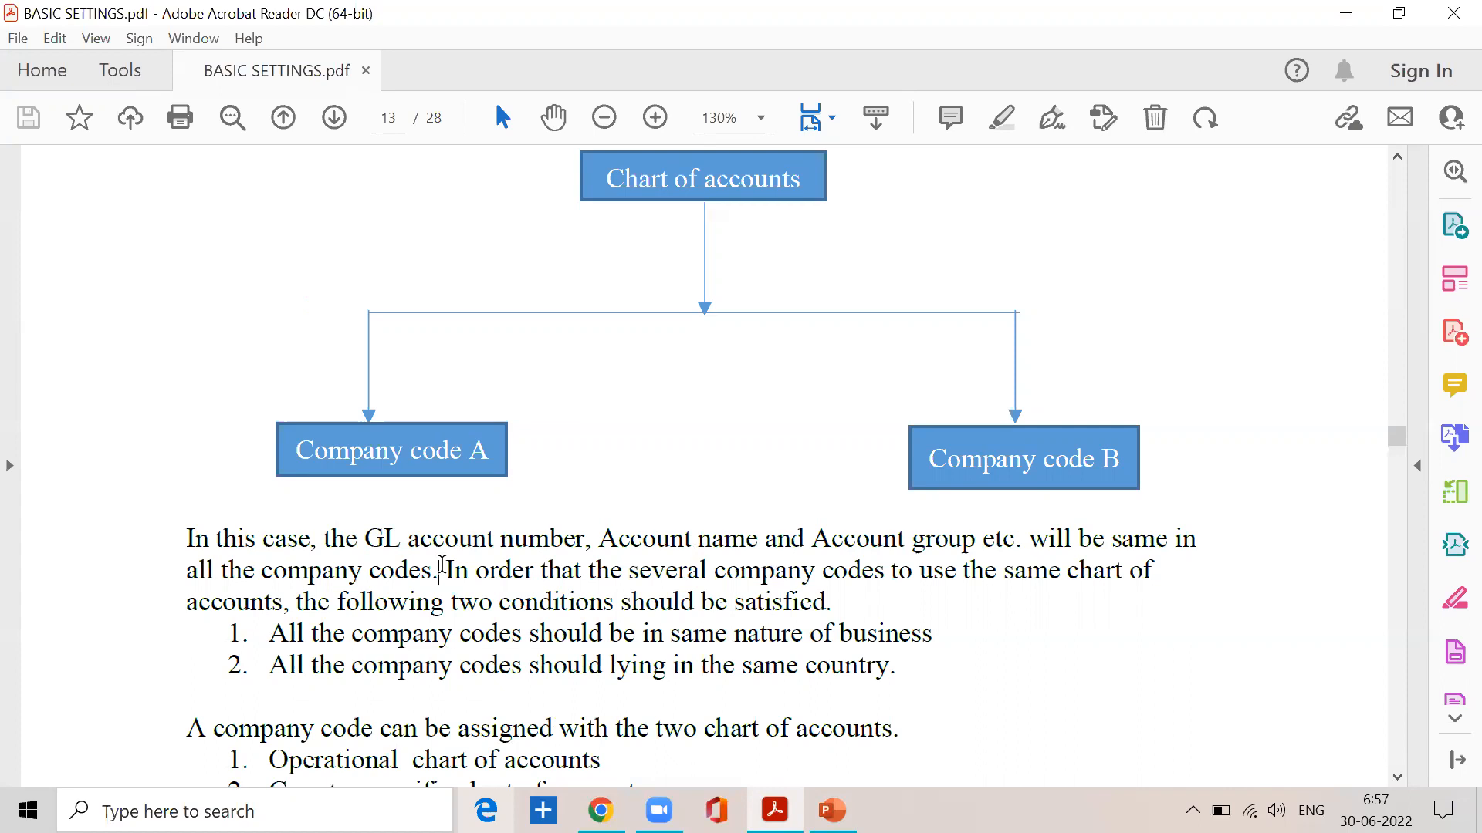
- Review the two conditions under which several company codes can use the same chart of accounts
scroll(442, 565, down, 3)
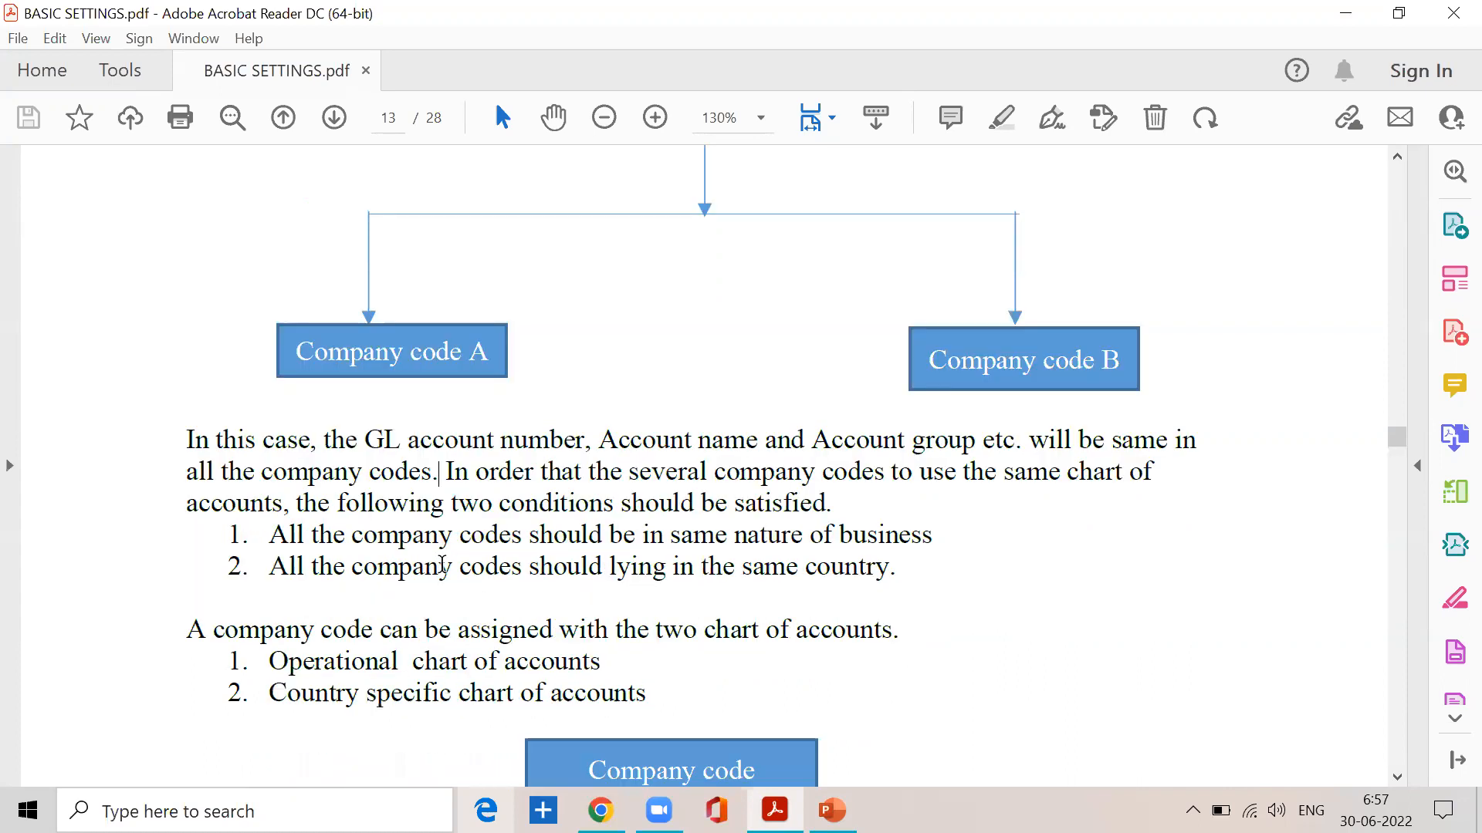
mouse_move(445, 474)
mouse_down()
mouse_move(841, 502)
mouse_move(1115, 476)
mouse_move(1102, 483)
mouse_up()
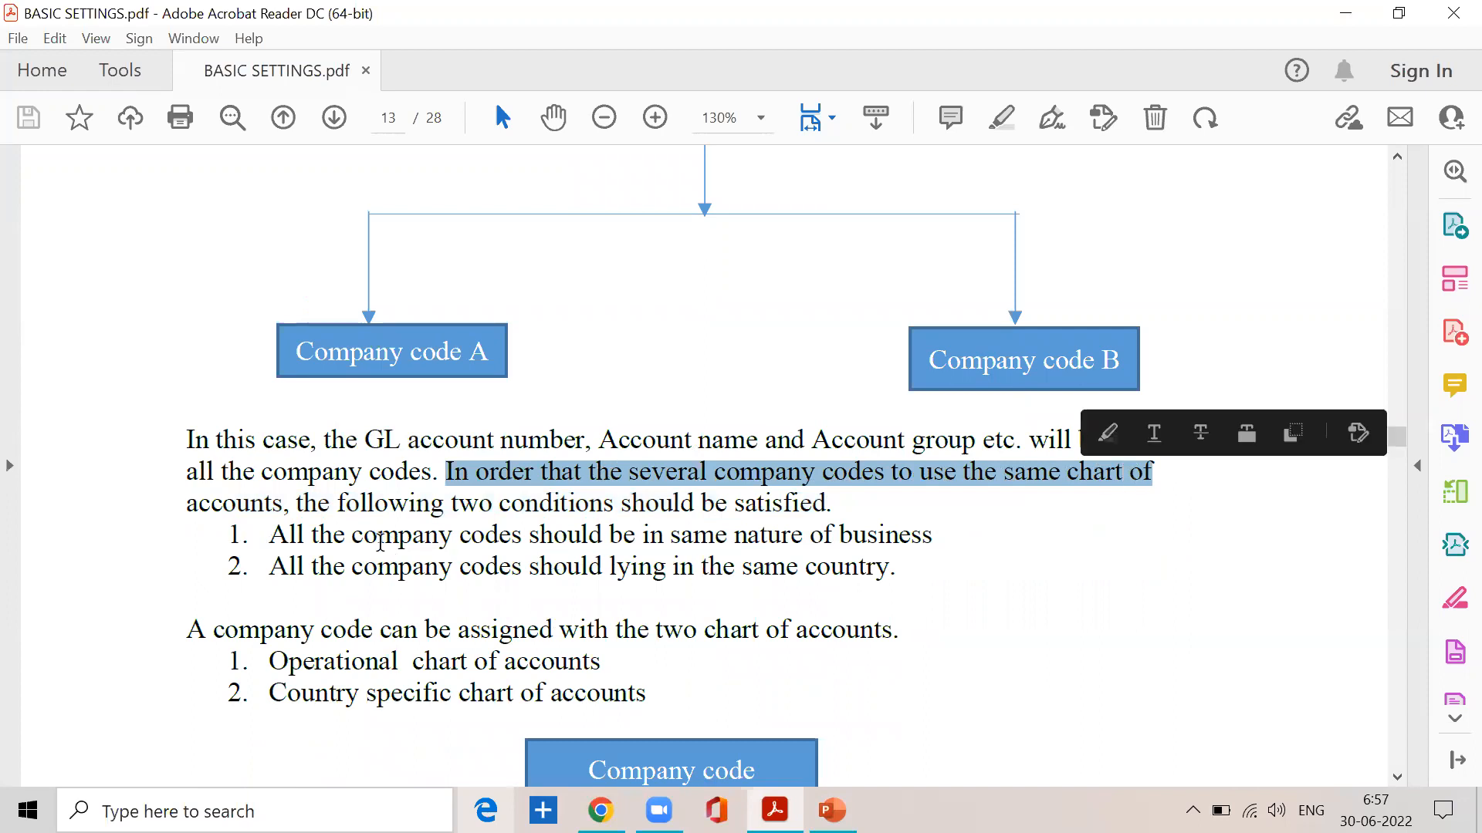
mouse_move(290, 505)
mouse_down()
mouse_move(798, 533)
mouse_move(807, 507)
mouse_up()
drag(272, 536, 914, 538)
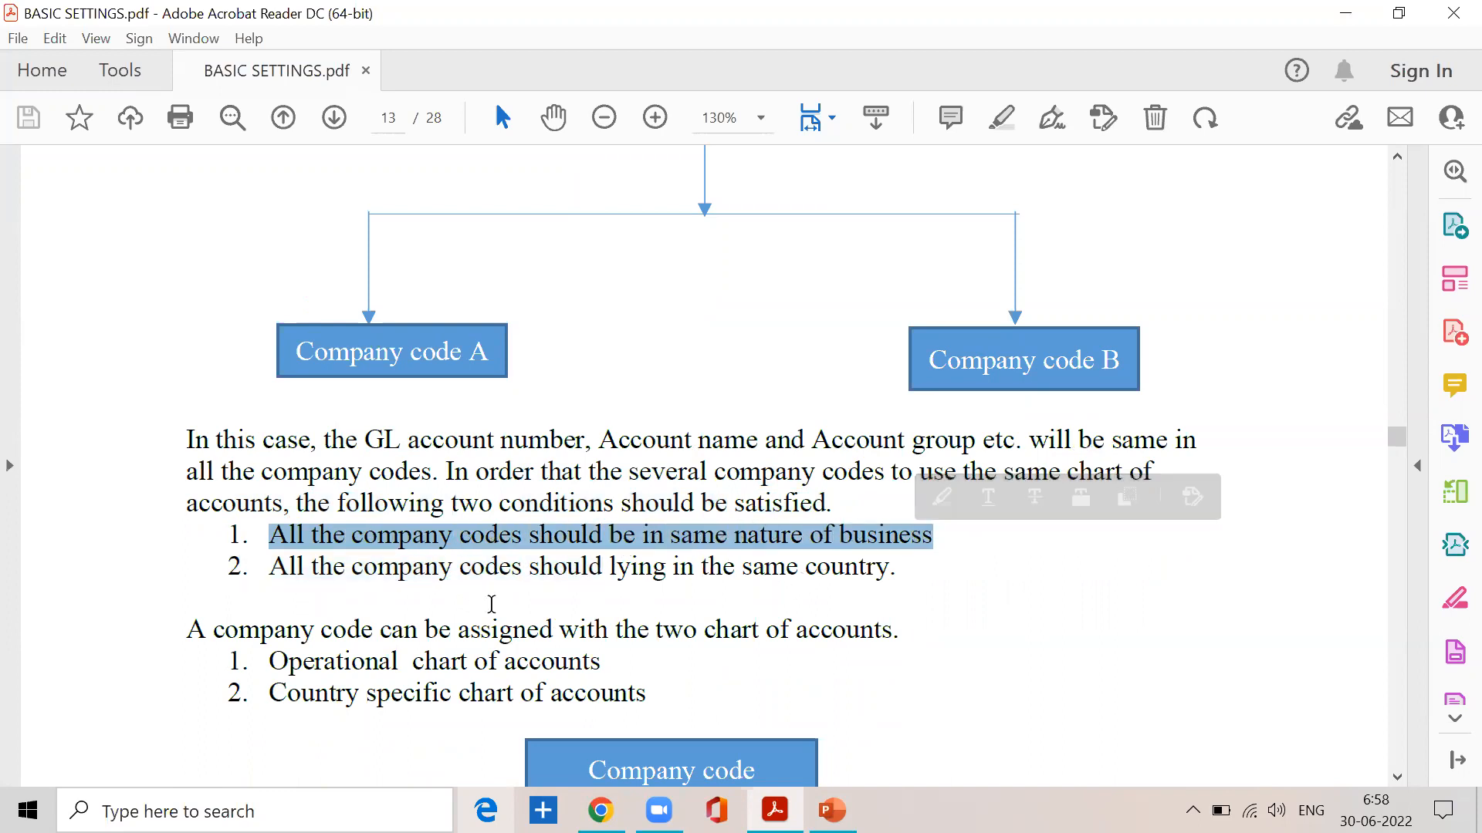
drag(254, 569, 884, 569)
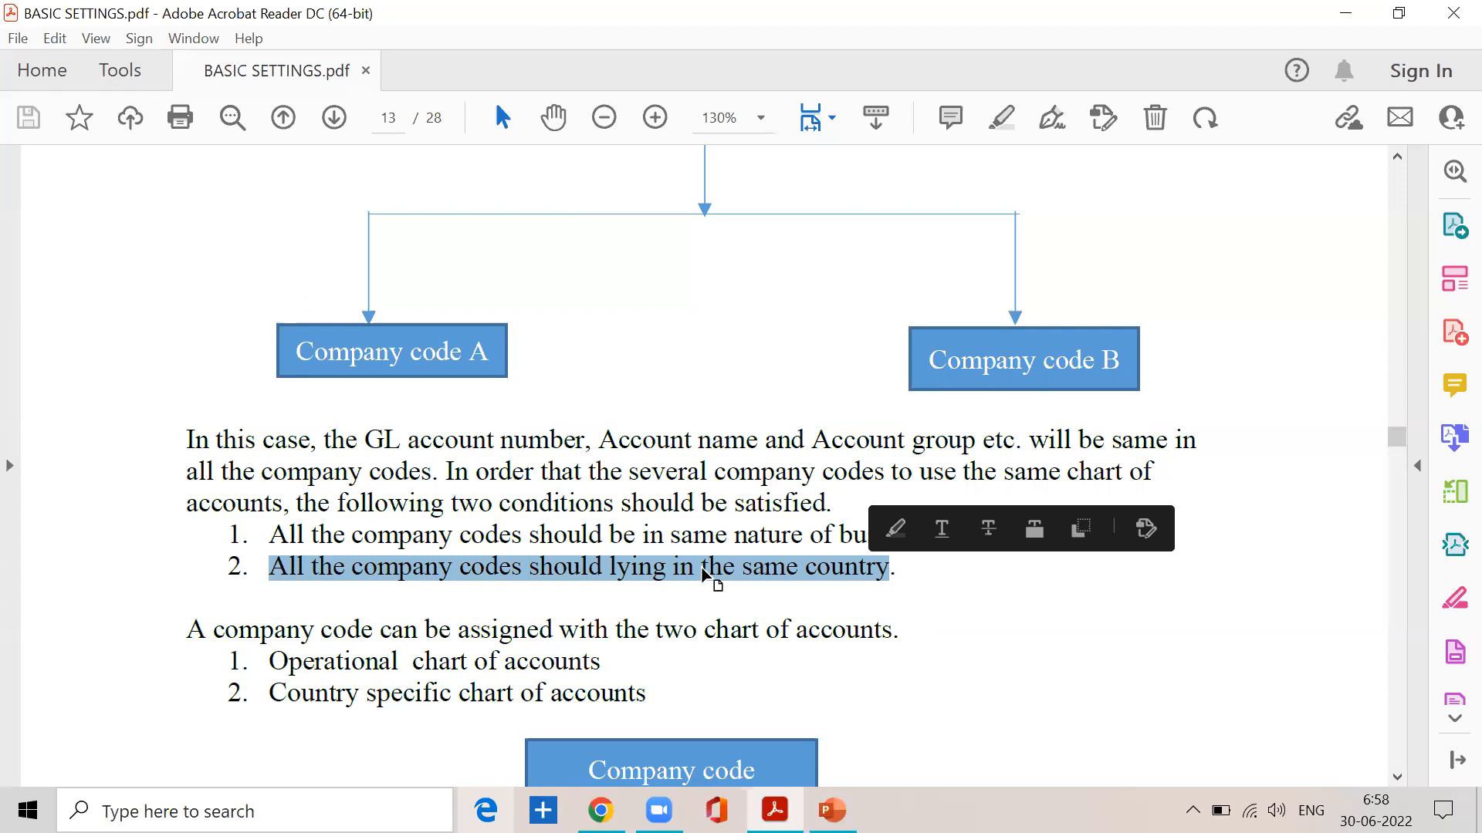
- Review the passage on assigning operational and country specific charts of accounts to a company code
scroll(706, 575, down, 3)
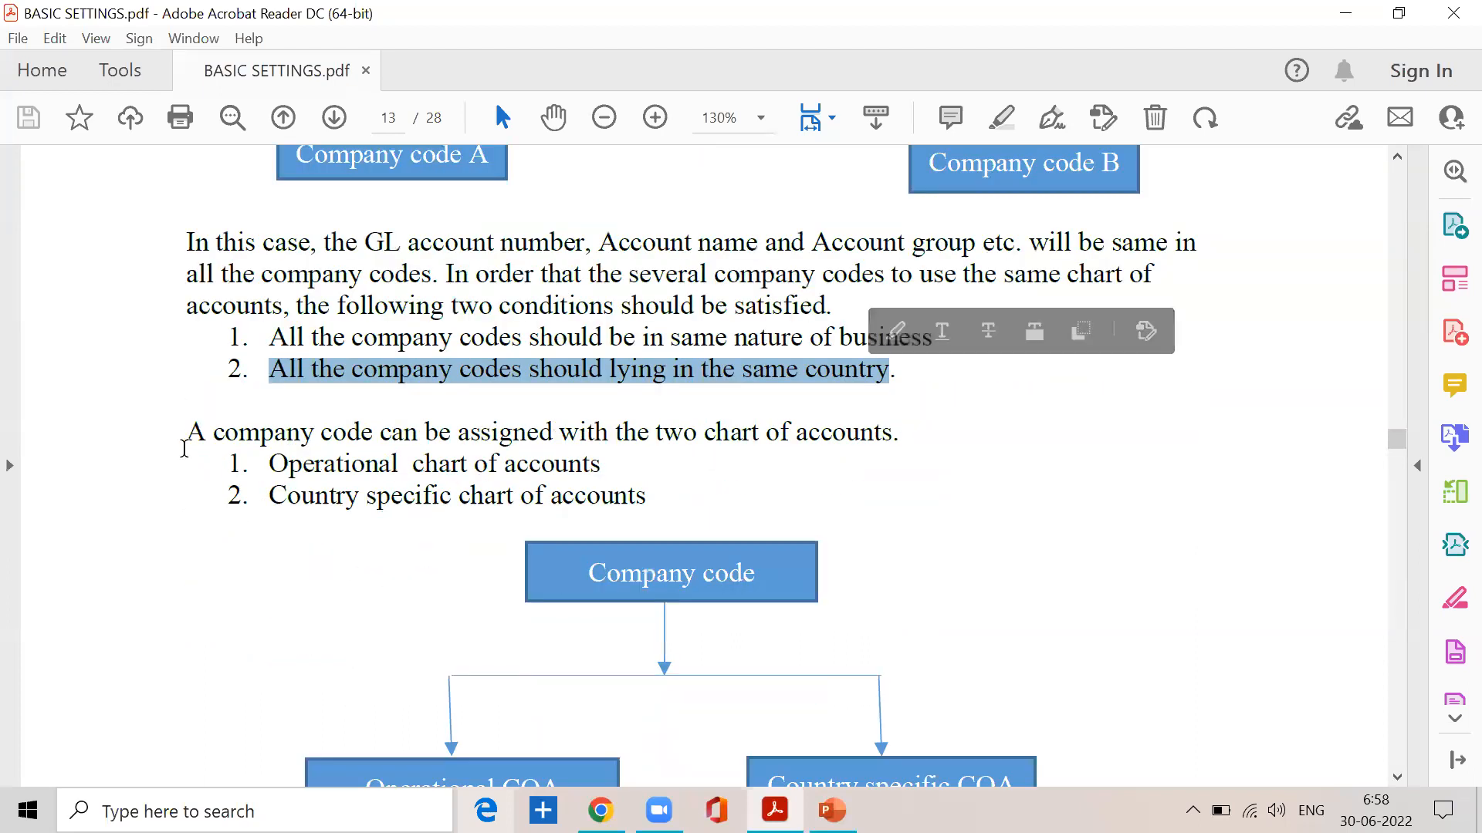
click(203, 441)
drag(203, 441, 877, 439)
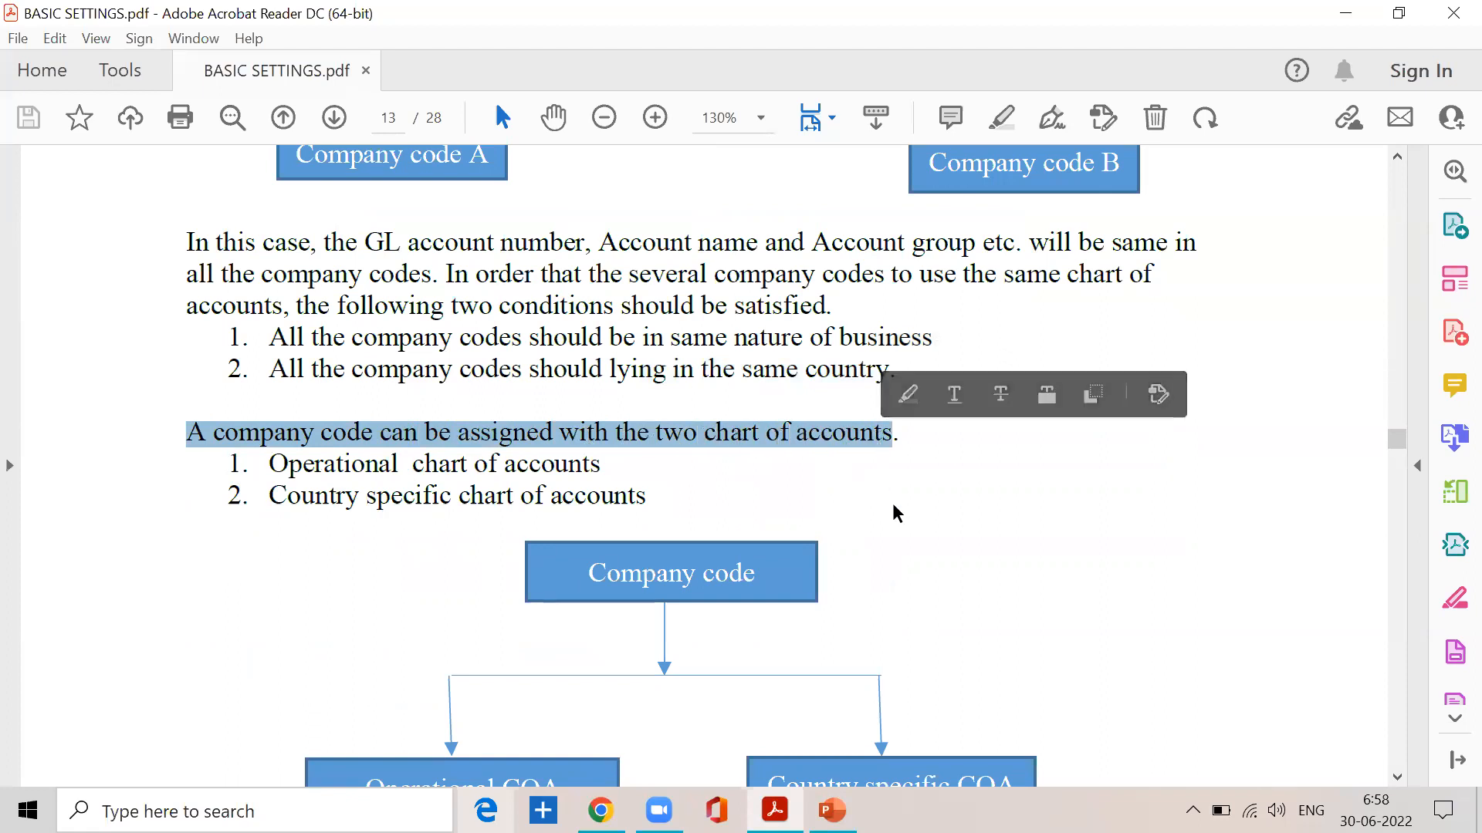
click(615, 434)
drag(382, 439, 552, 438)
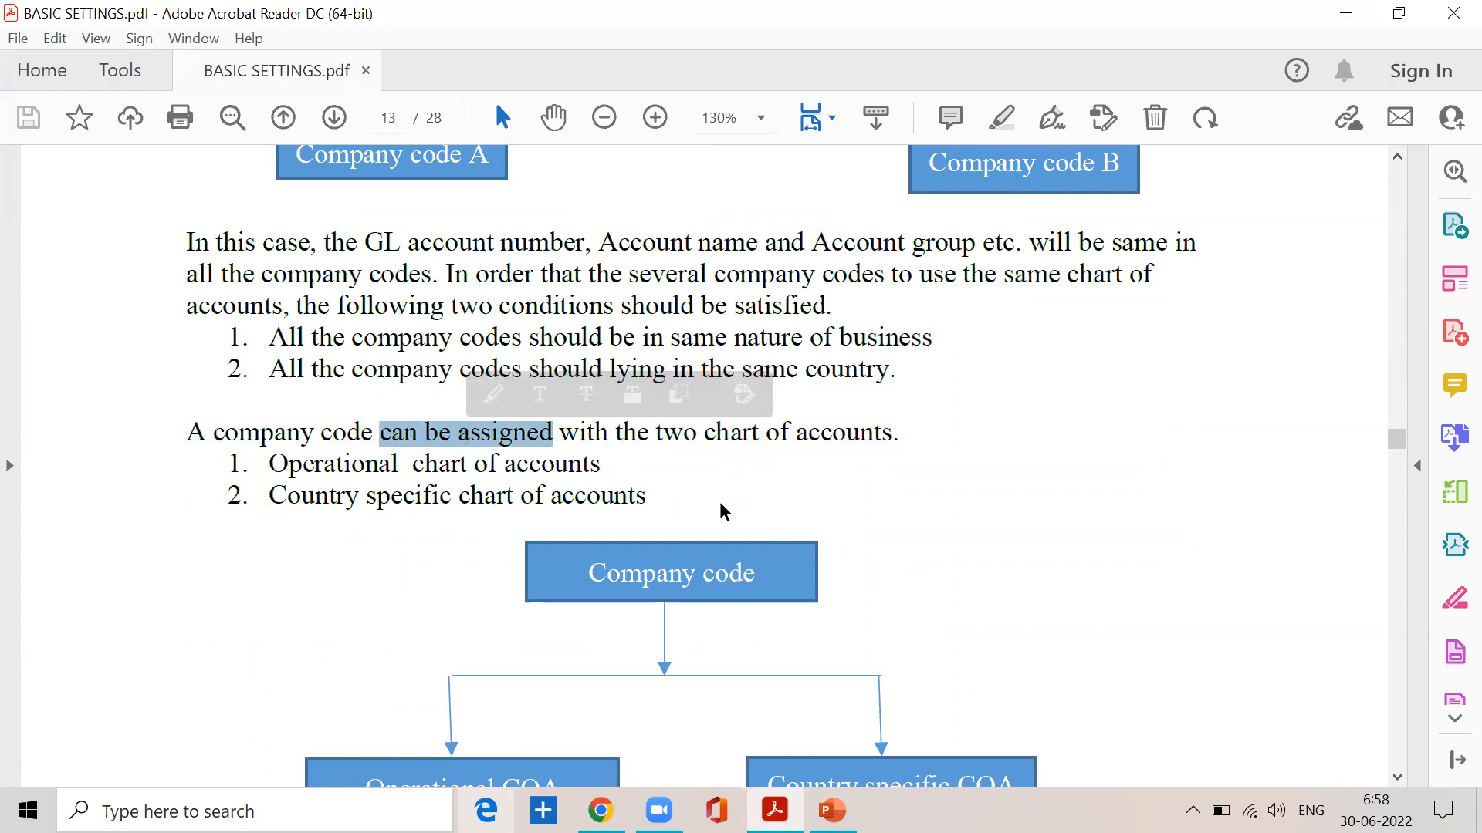
click(331, 596)
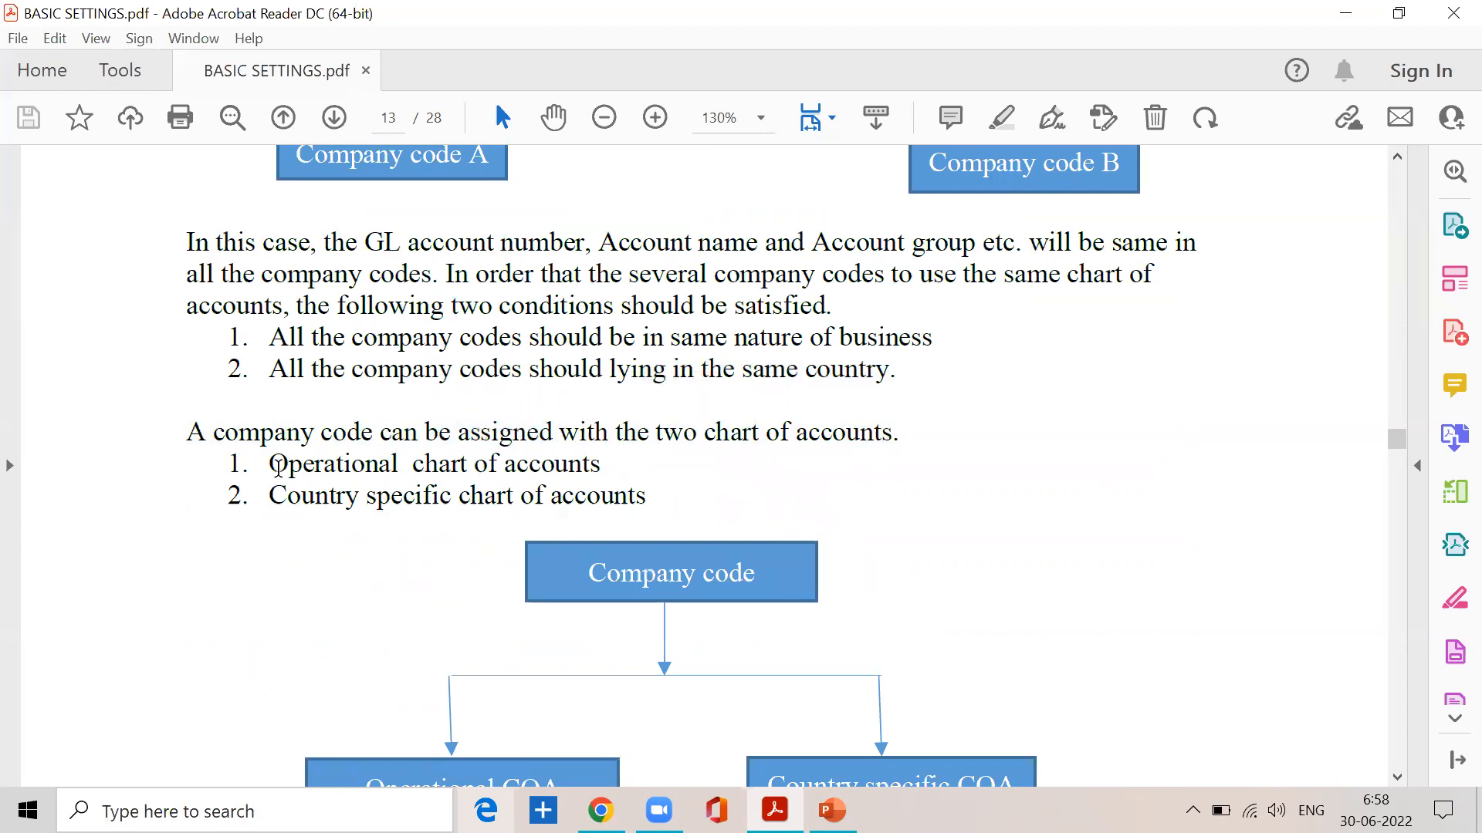
drag(272, 466, 601, 461)
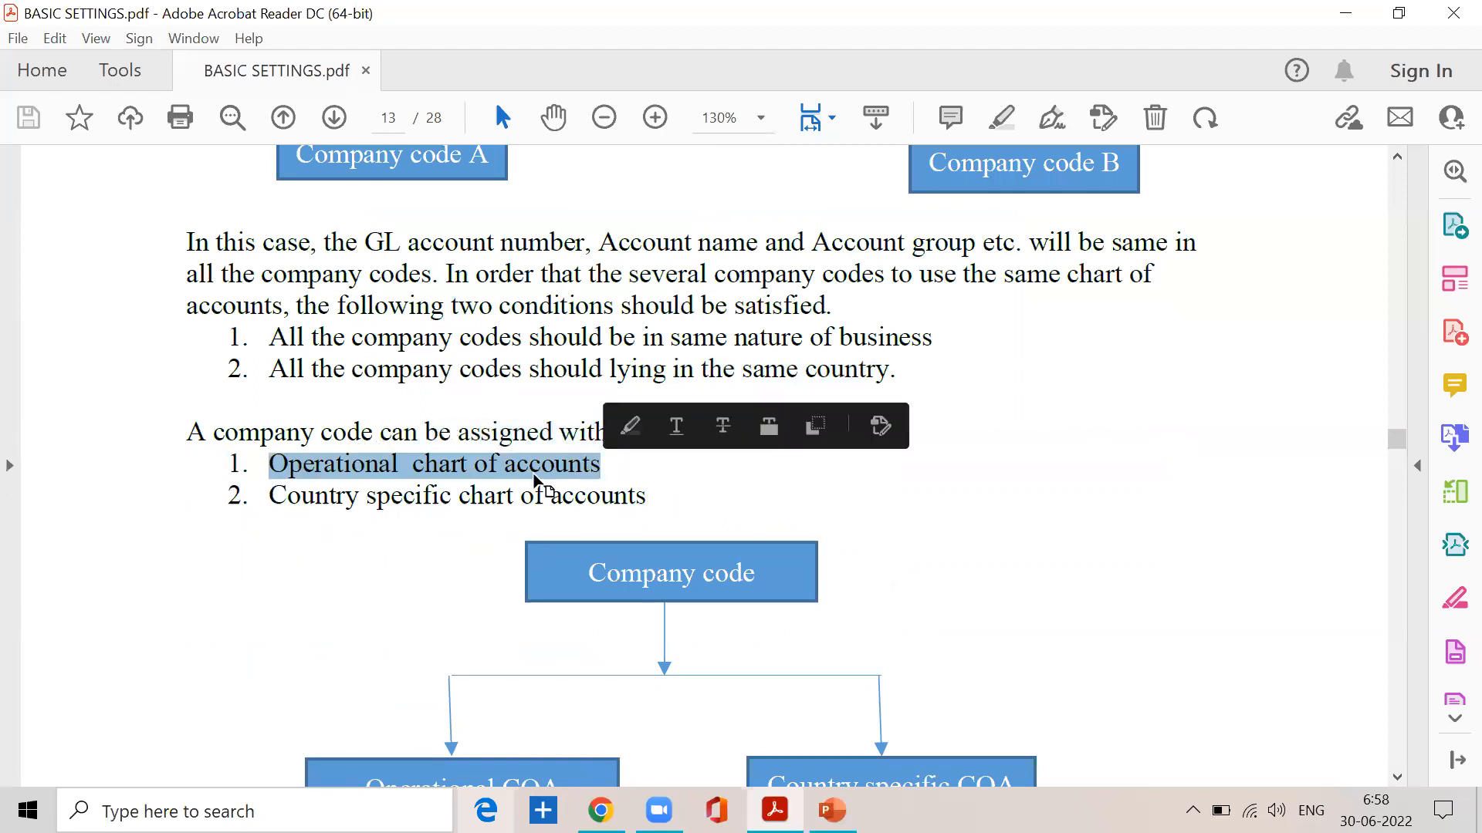
drag(245, 494, 620, 491)
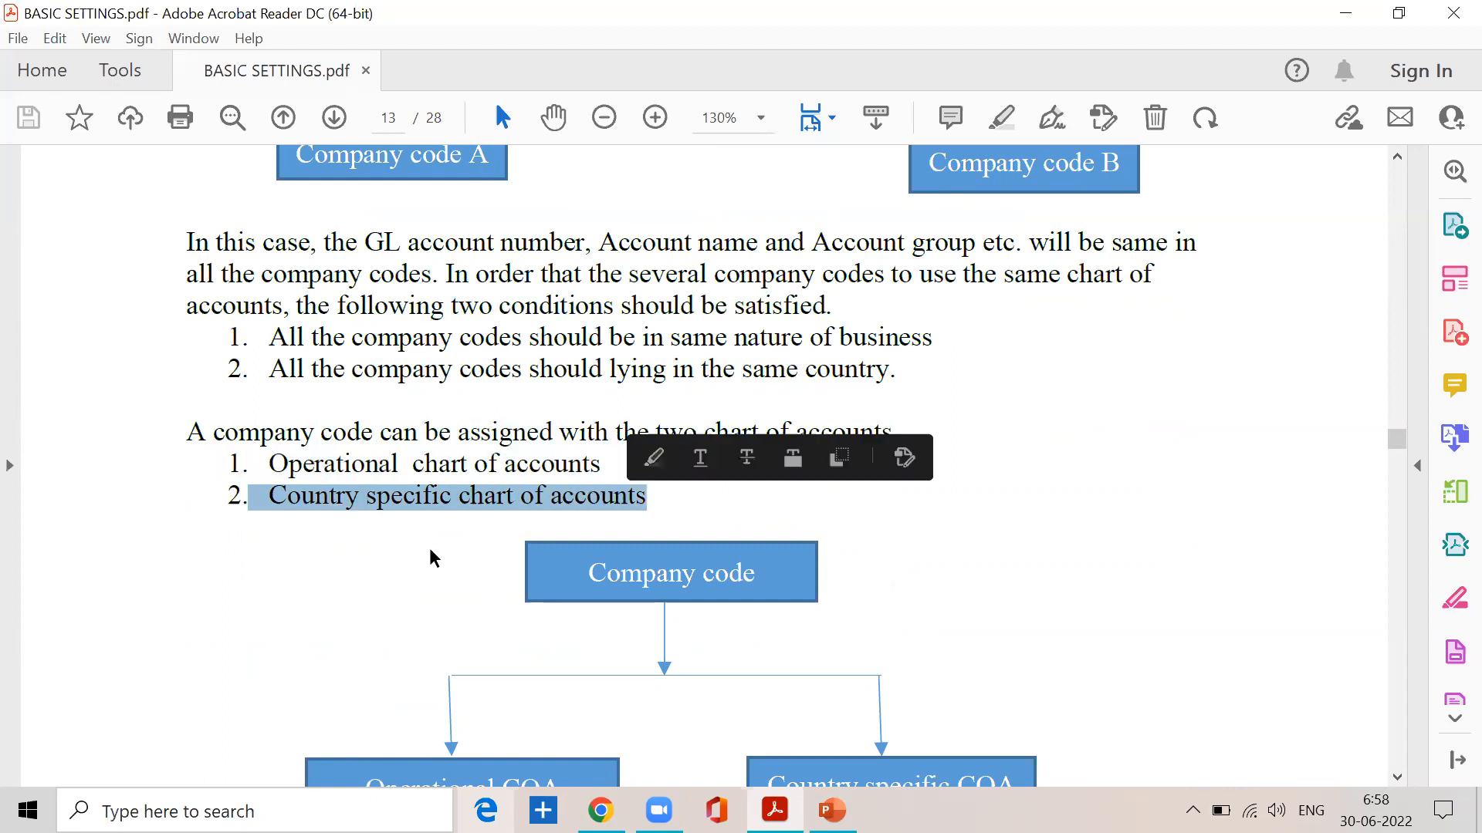
- Find the SPRO path for editing the chart of accounts list, T code OB13, on page 14
scroll(397, 569, down, 5)
scroll(397, 571, down, 5)
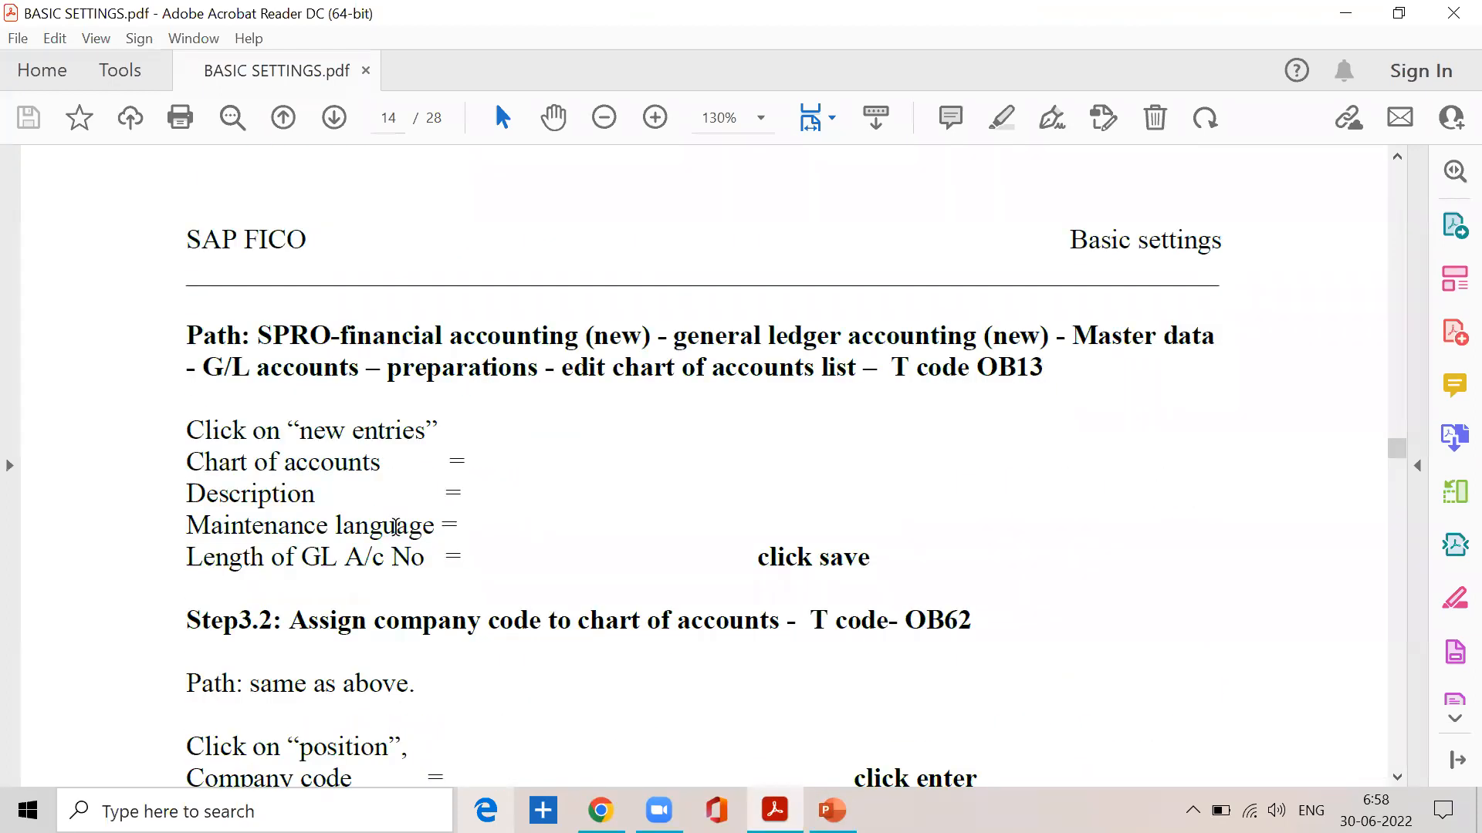
drag(234, 334, 339, 334)
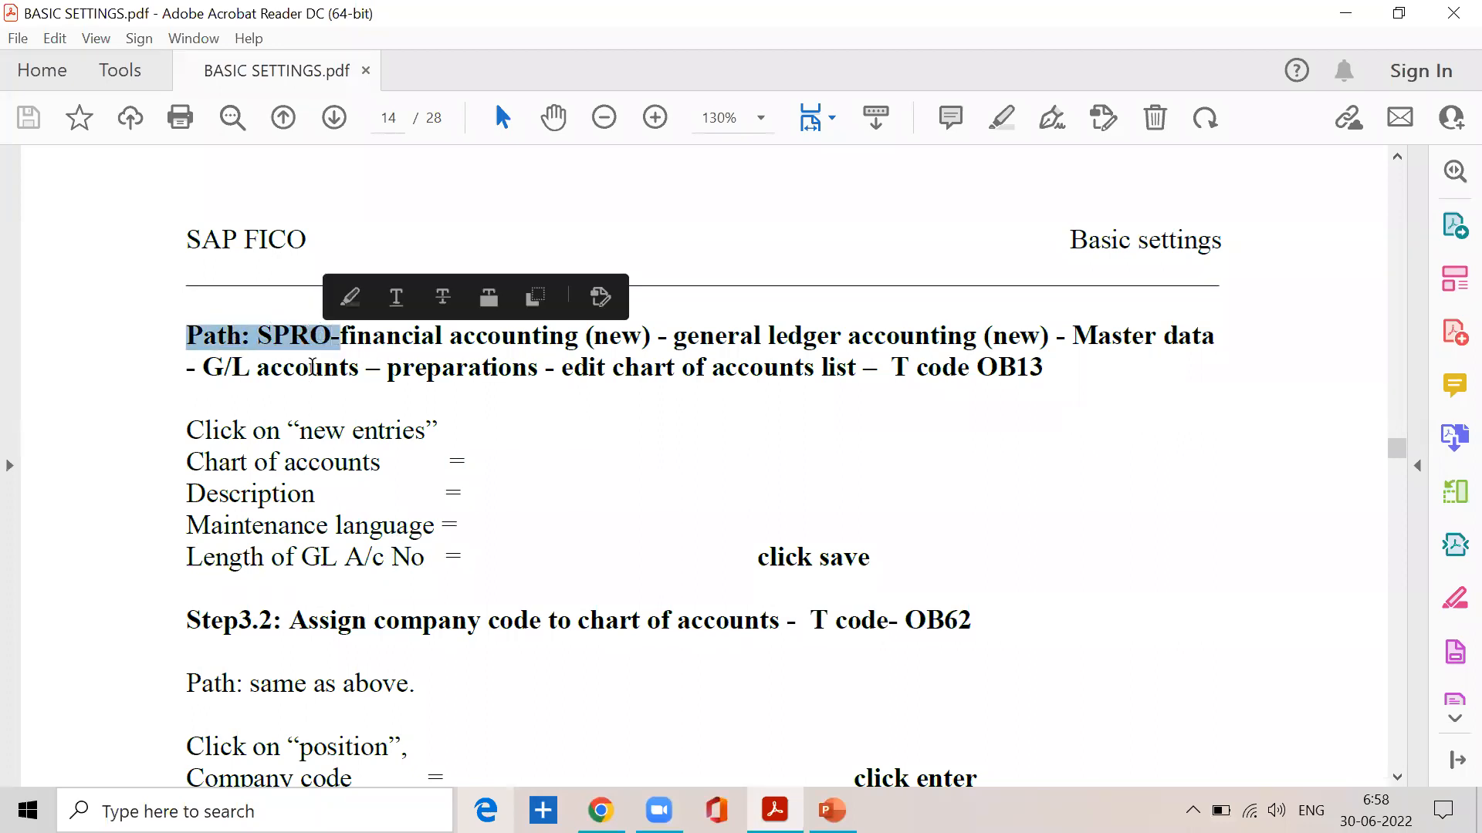
- Switch to SAP Logon and open the logon screen of the sap ecc ehp7 system
click(1346, 15)
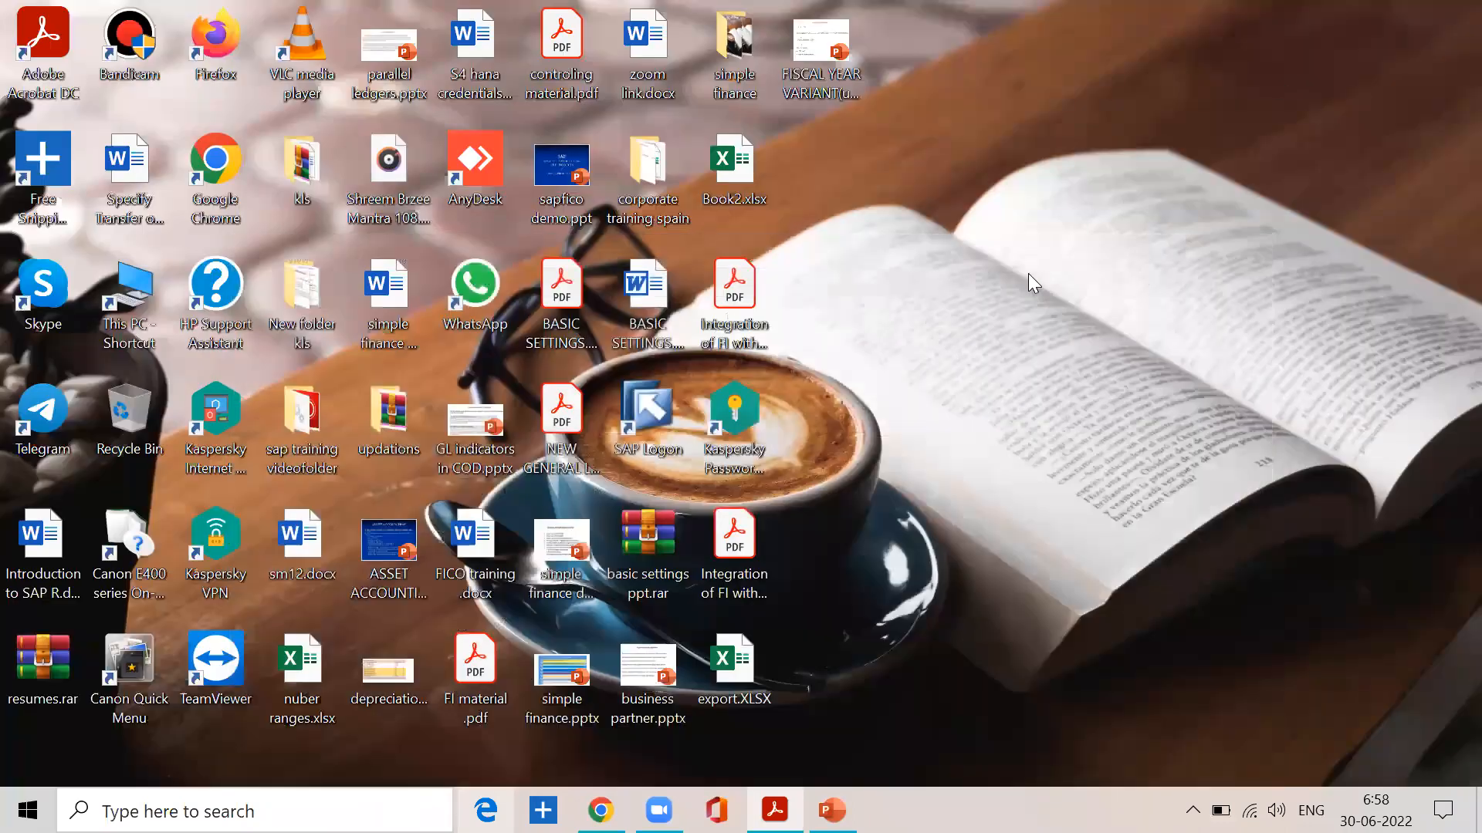
double_click(639, 412)
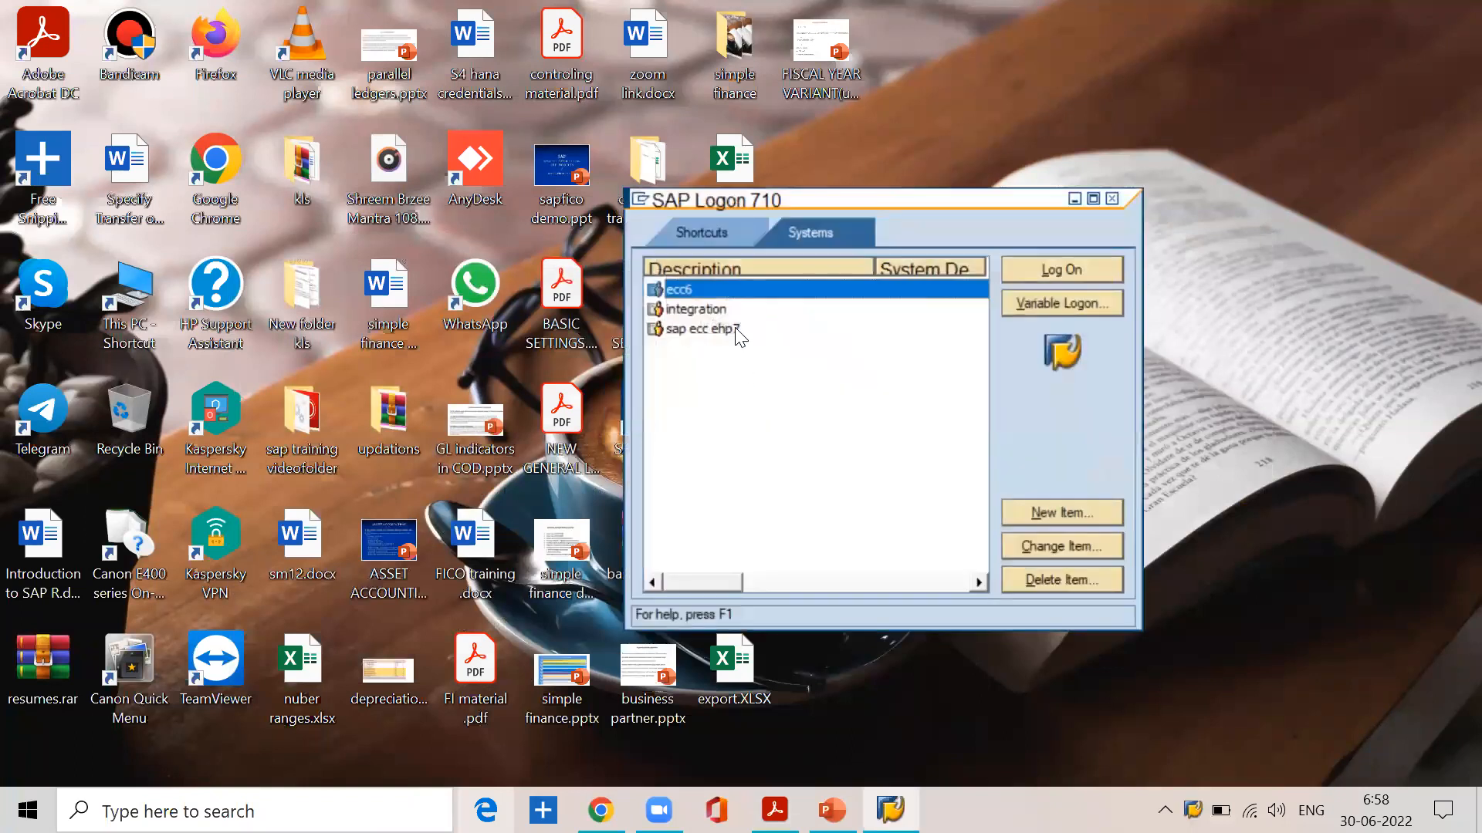
click(771, 329)
click(1042, 279)
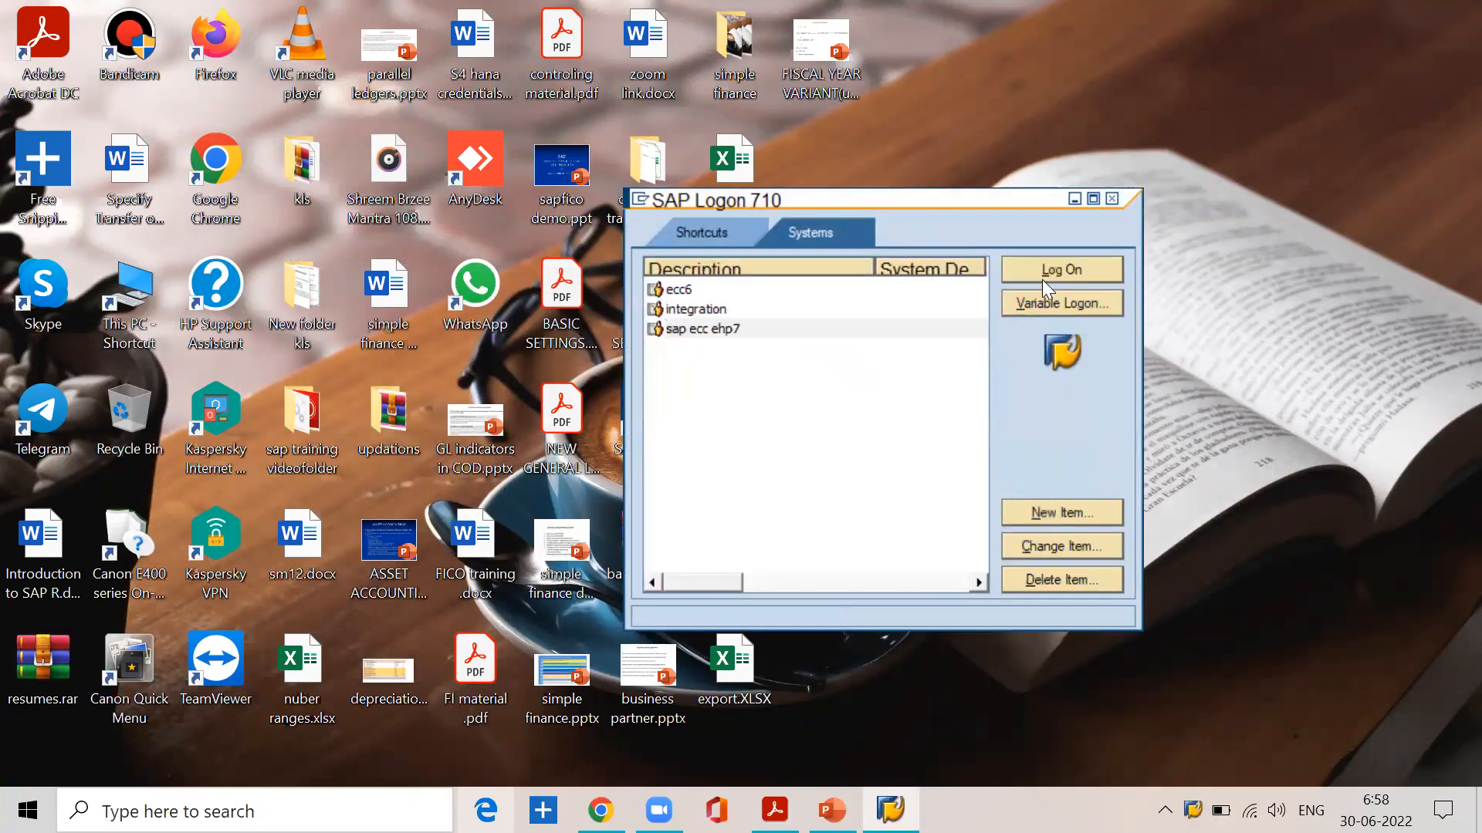
- Log on to client 800 with the user name and the account password
text(LAKSHMAN)
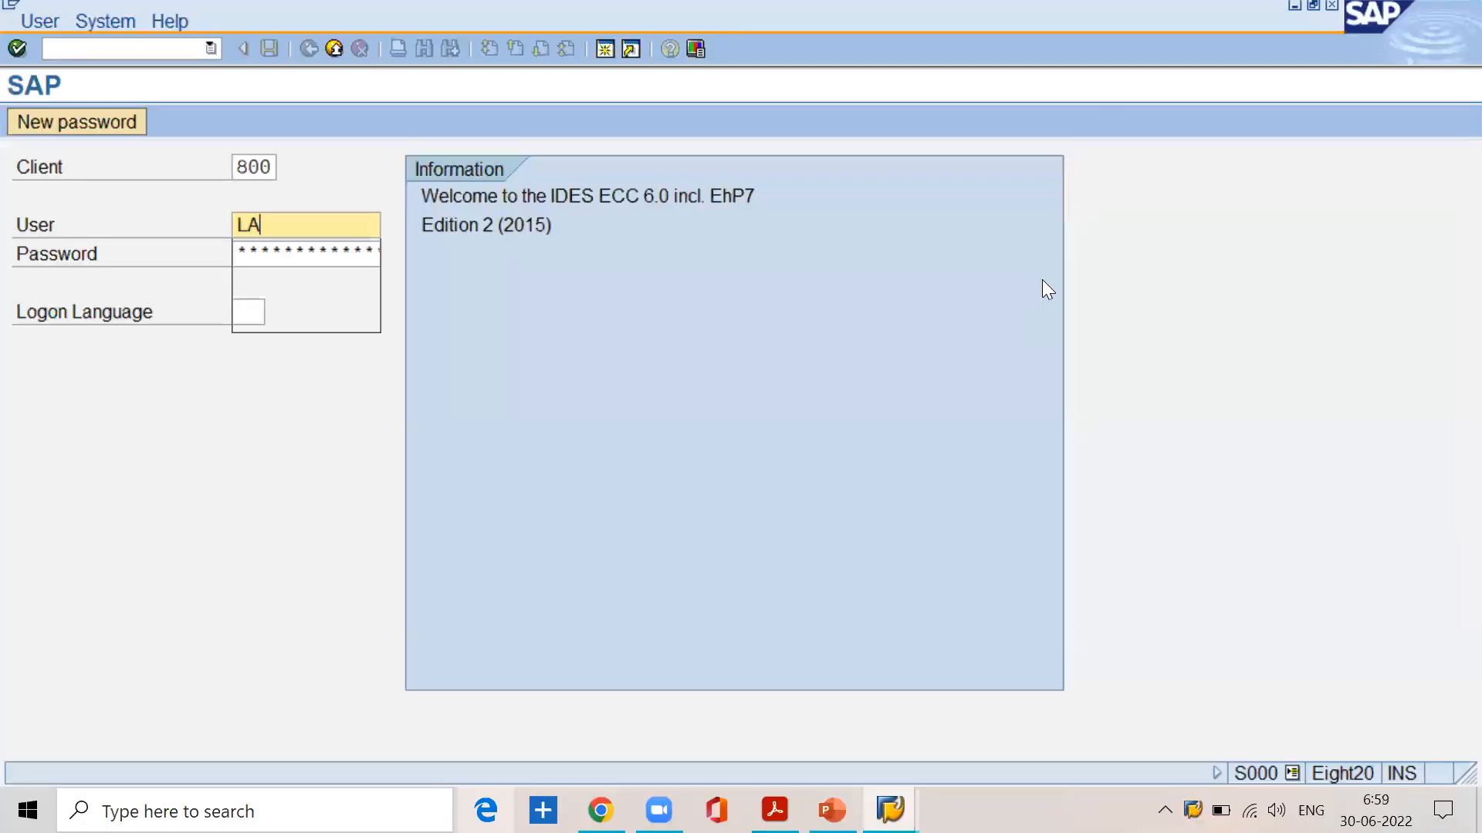
key(Tab)
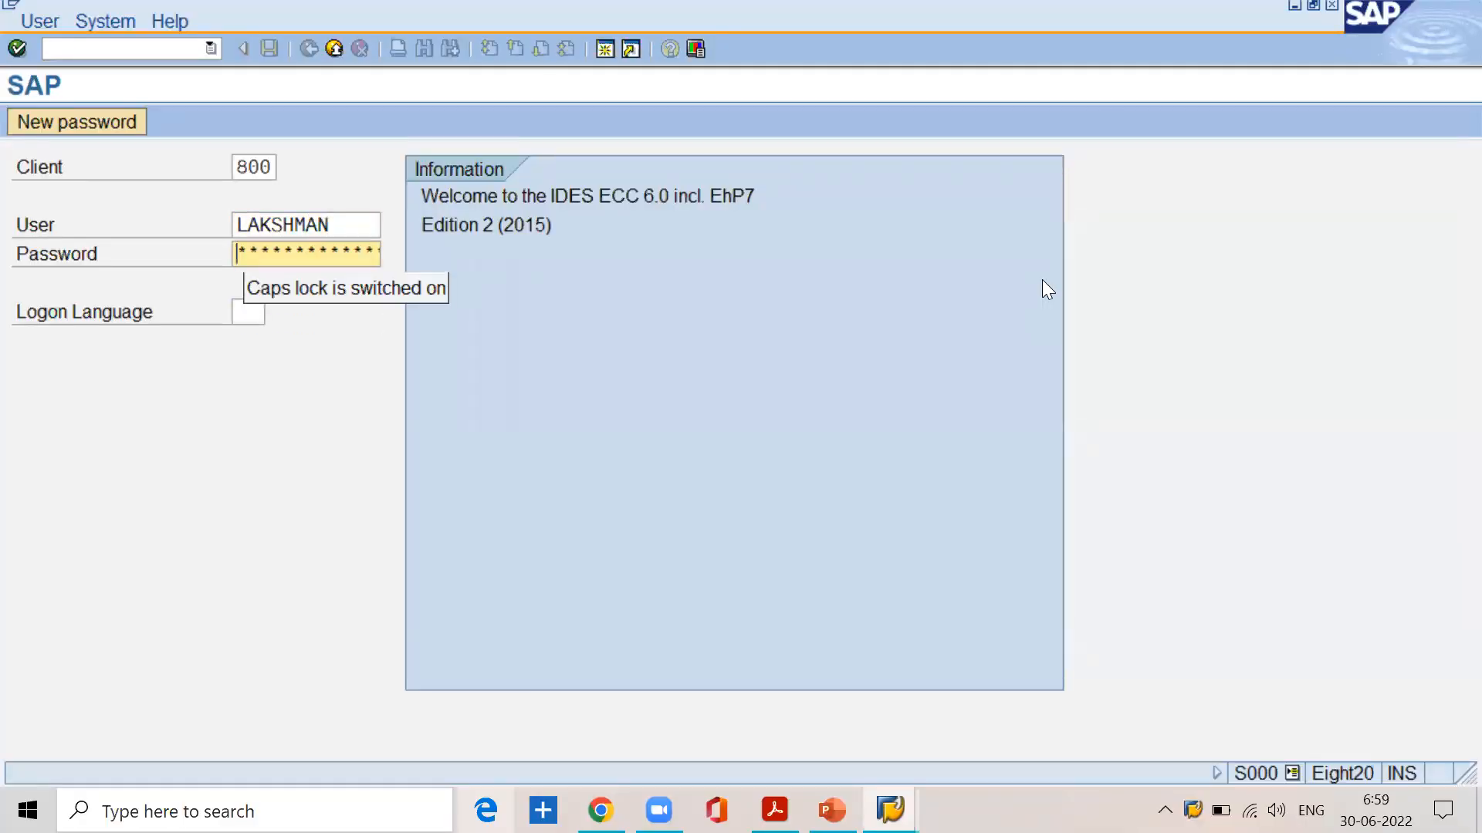
key(Caps_Lock)
text(*****)
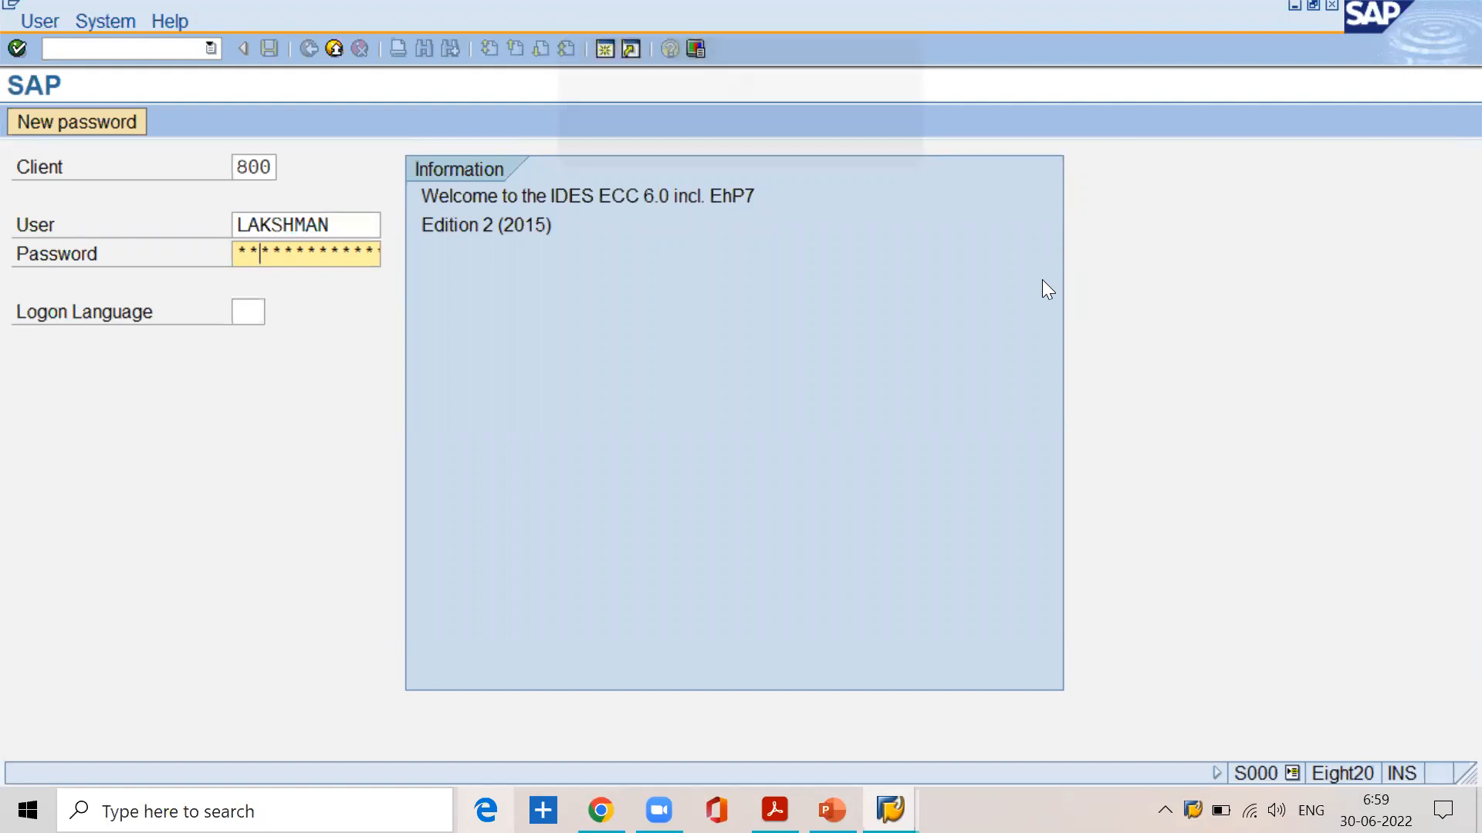
text(***)
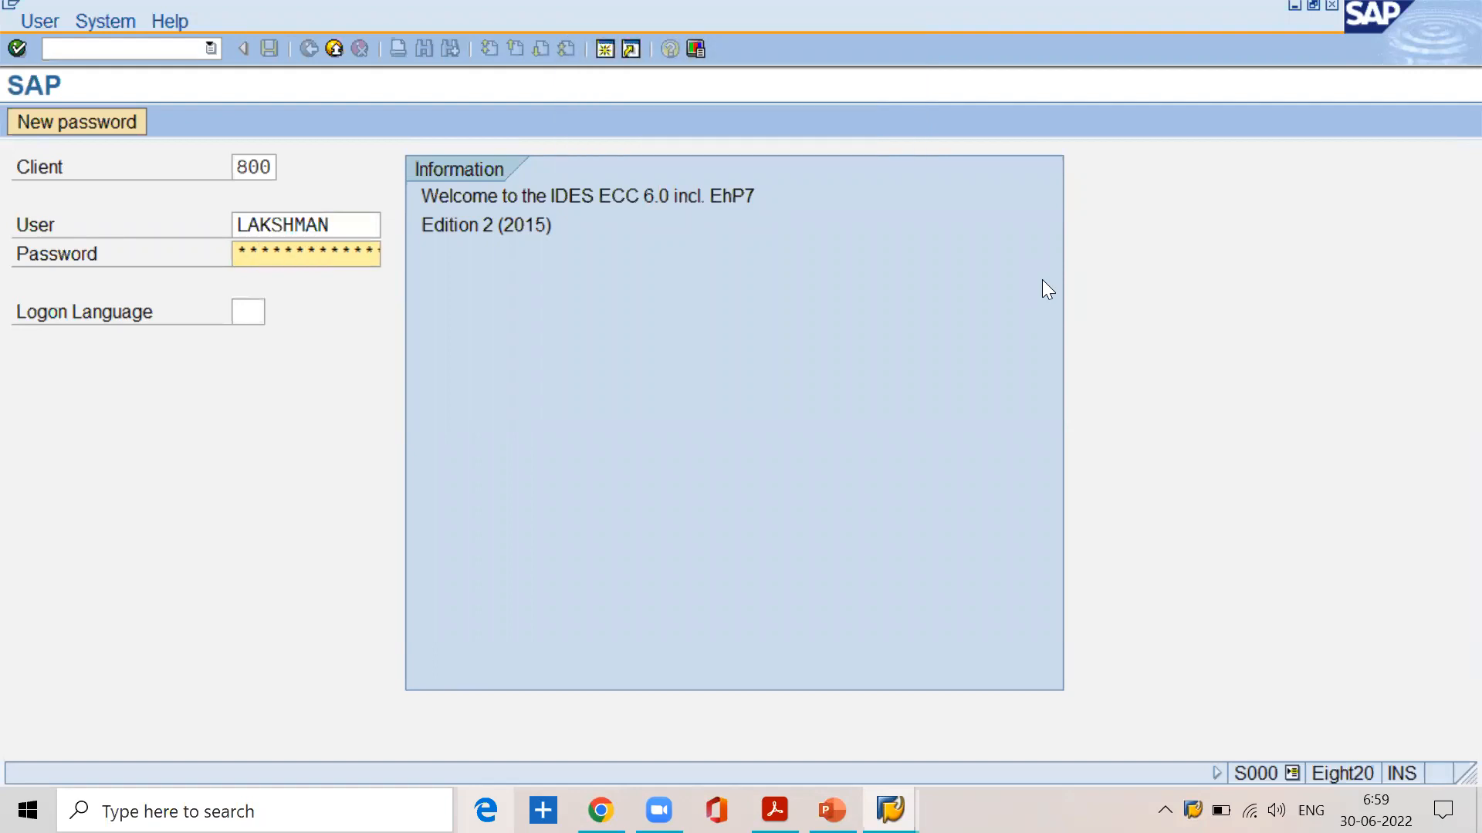
key(Return)
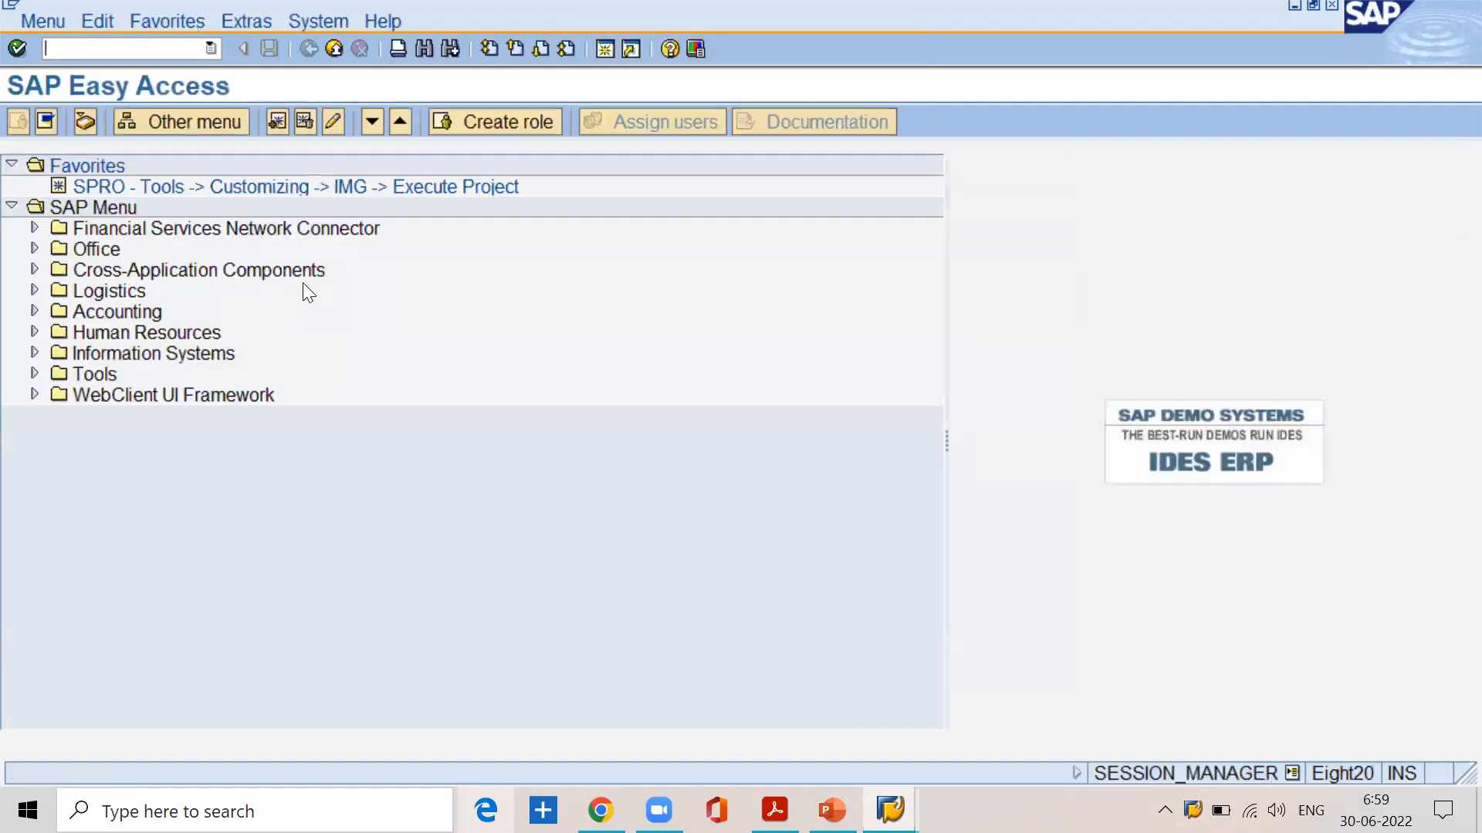
- Open the SPRO project customizing from the favorites and display the SAP Reference IMG
click(262, 185)
double_click(262, 186)
click(199, 128)
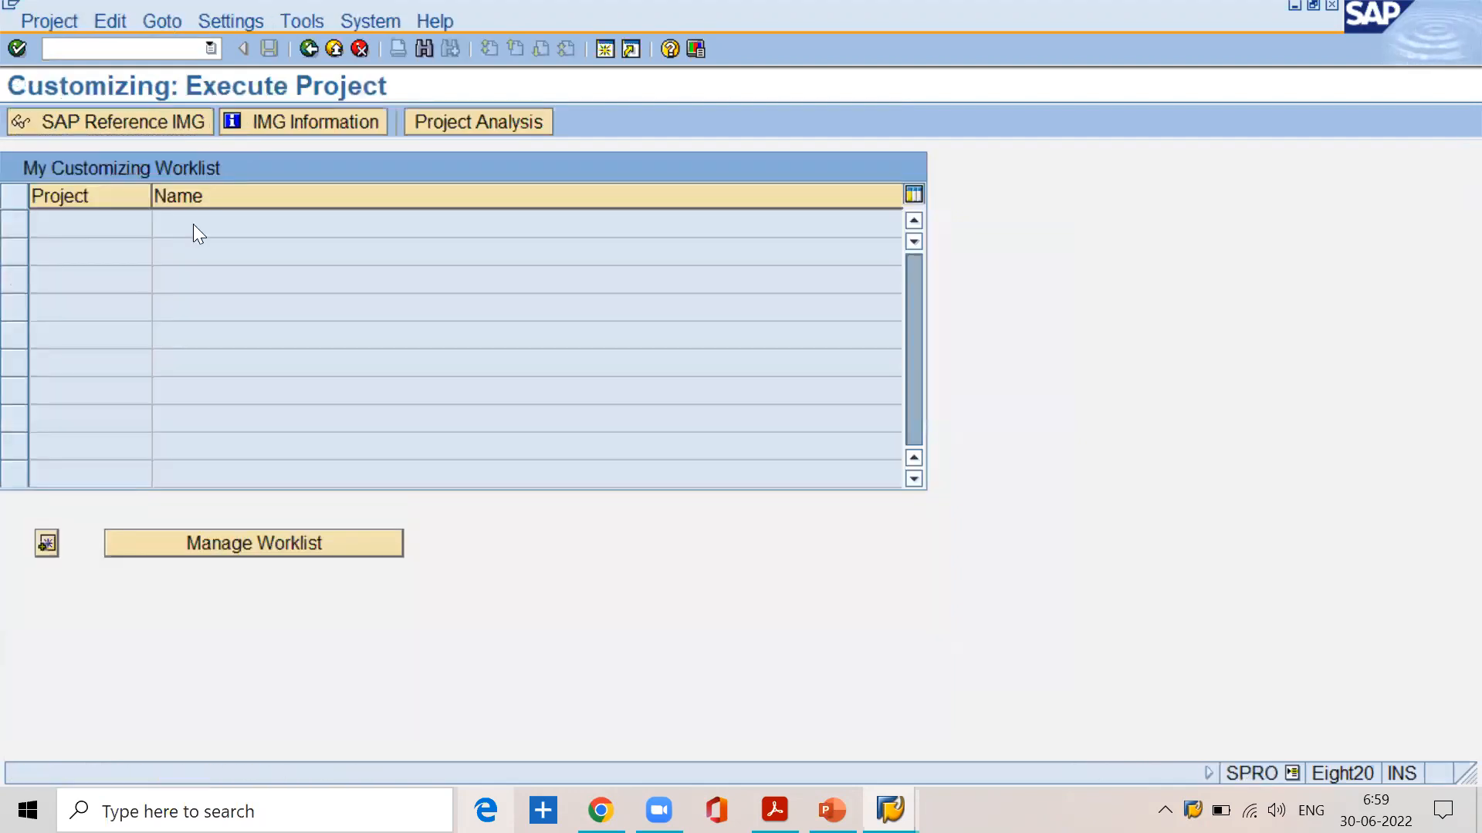
- Expand Financial Accounting (New), General Ledger Accounting (New) and Master Data in the IMG structure
click(157, 528)
click(32, 523)
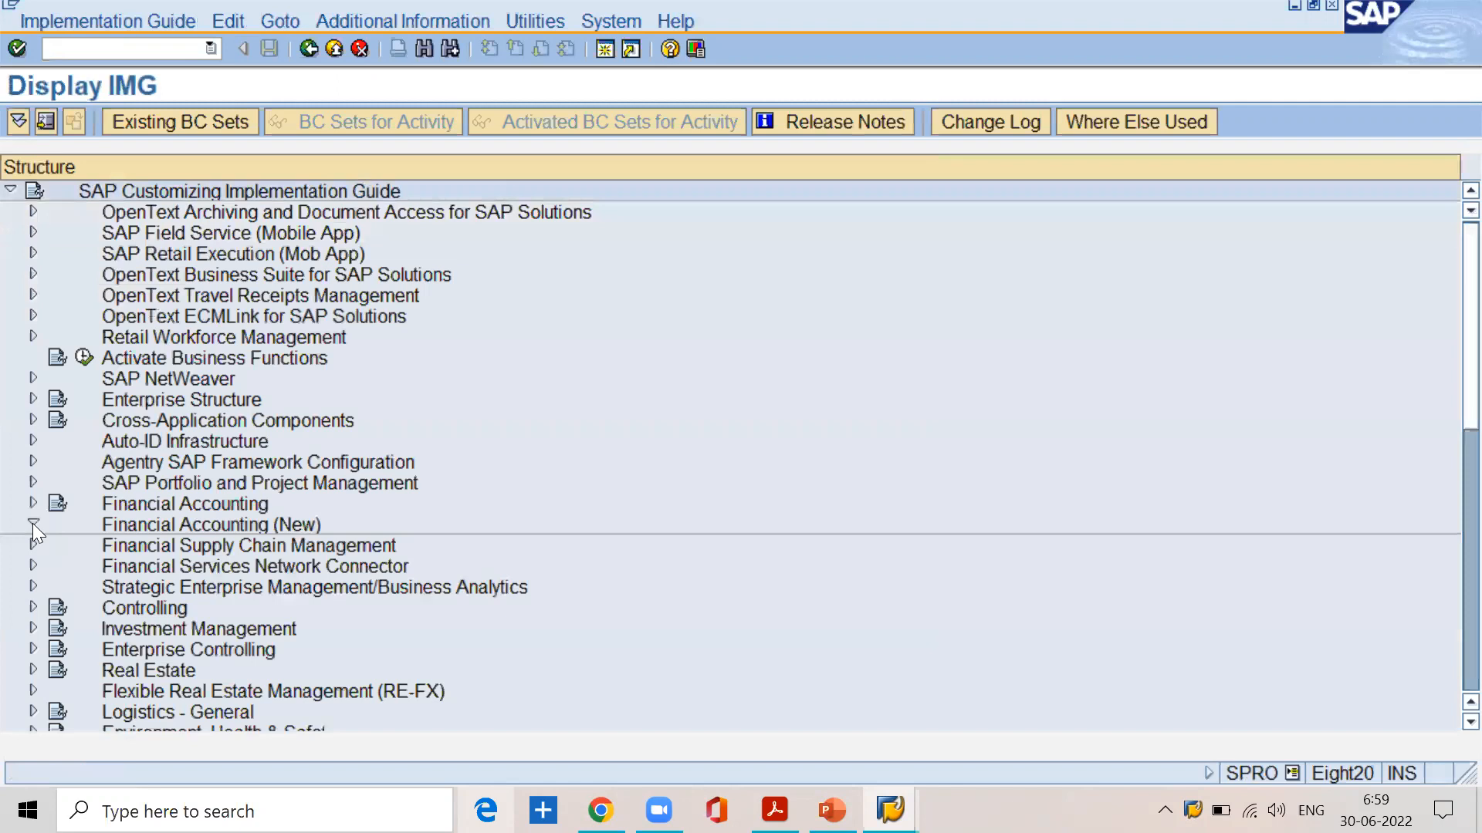
click(161, 543)
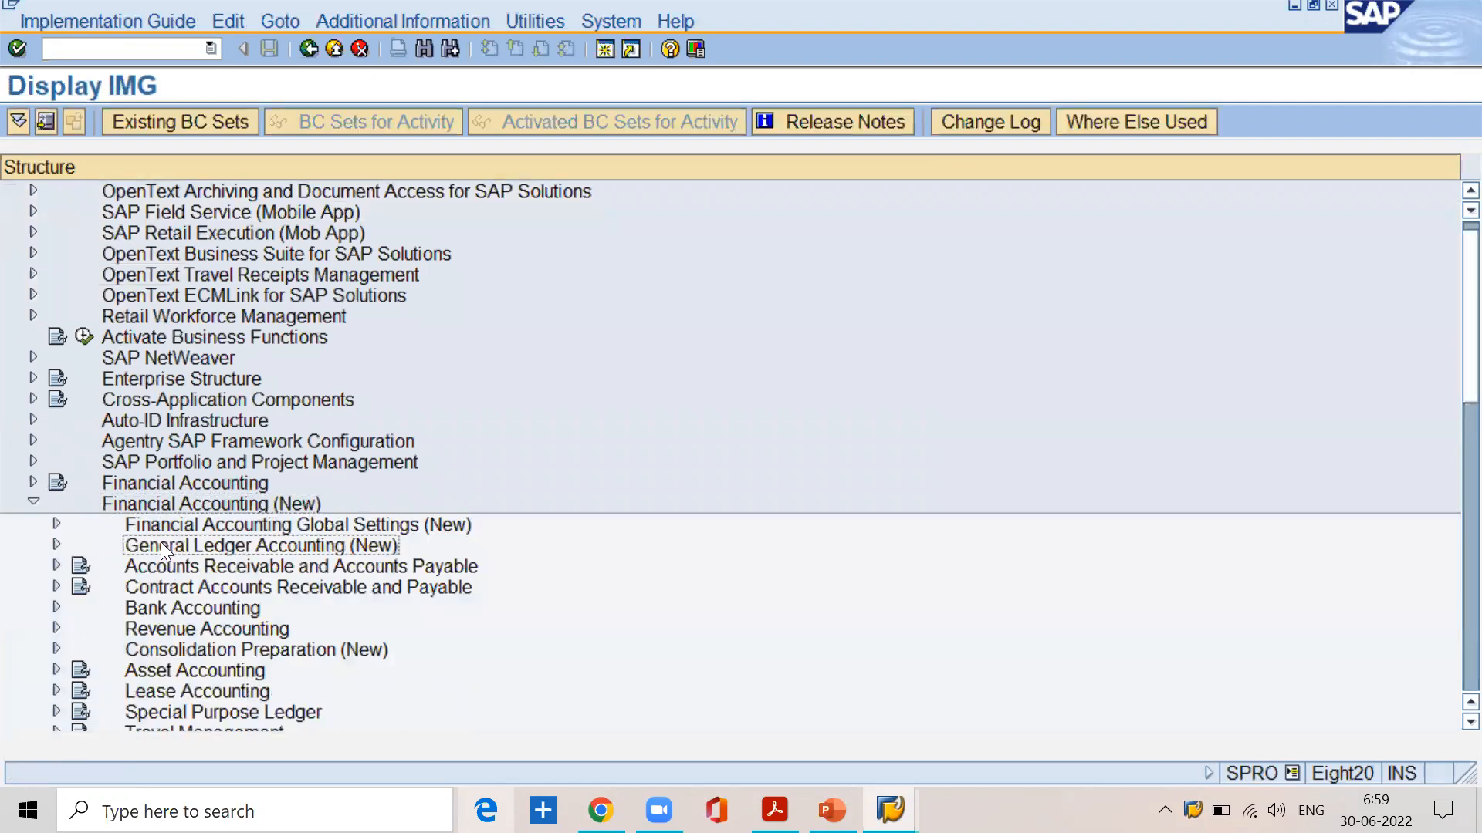
click(54, 544)
click(180, 545)
click(80, 544)
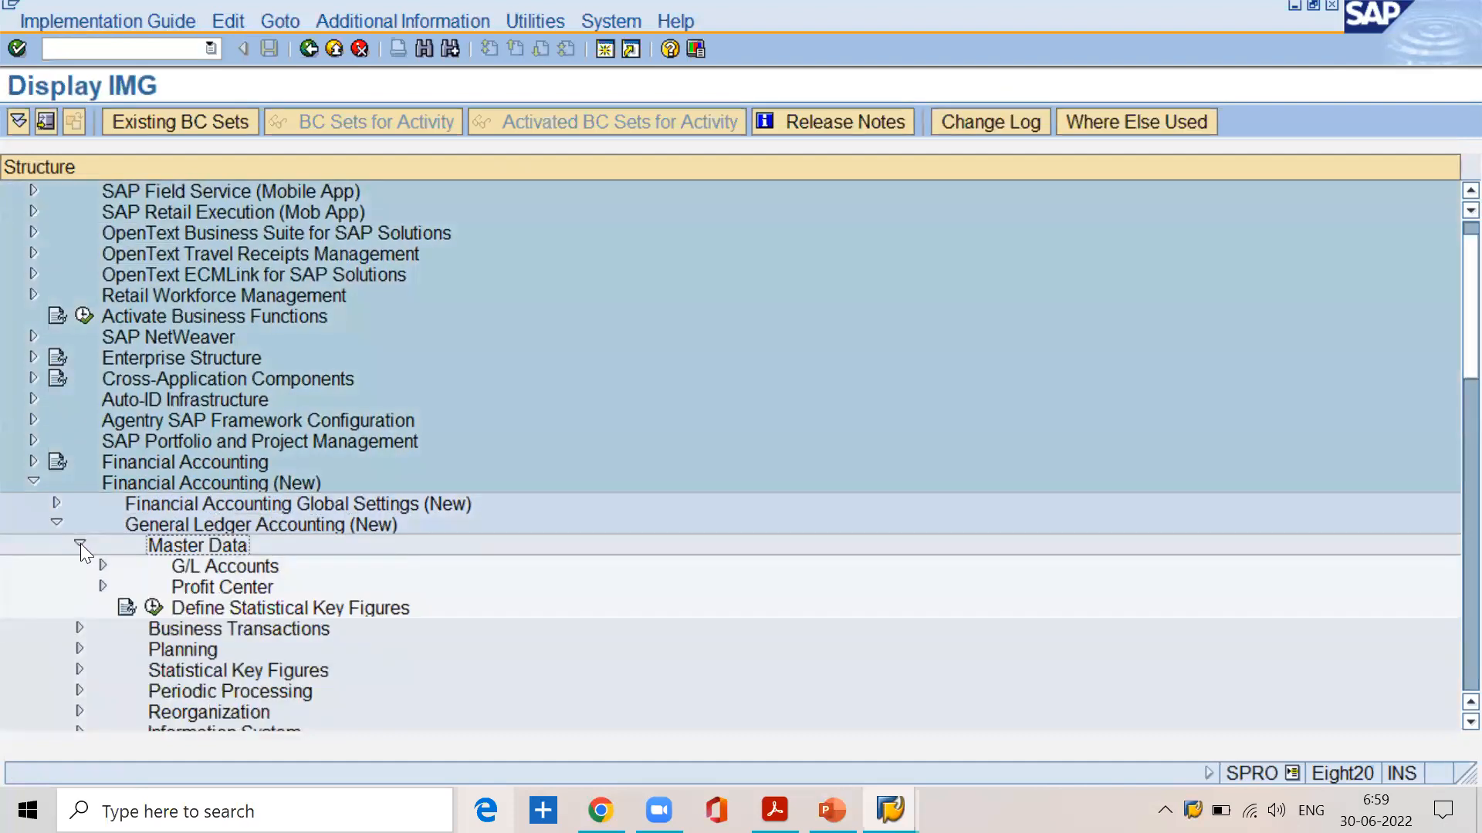
- Expand Preparations under G/L Accounts and execute the Edit Chart of Accounts List activity
click(205, 568)
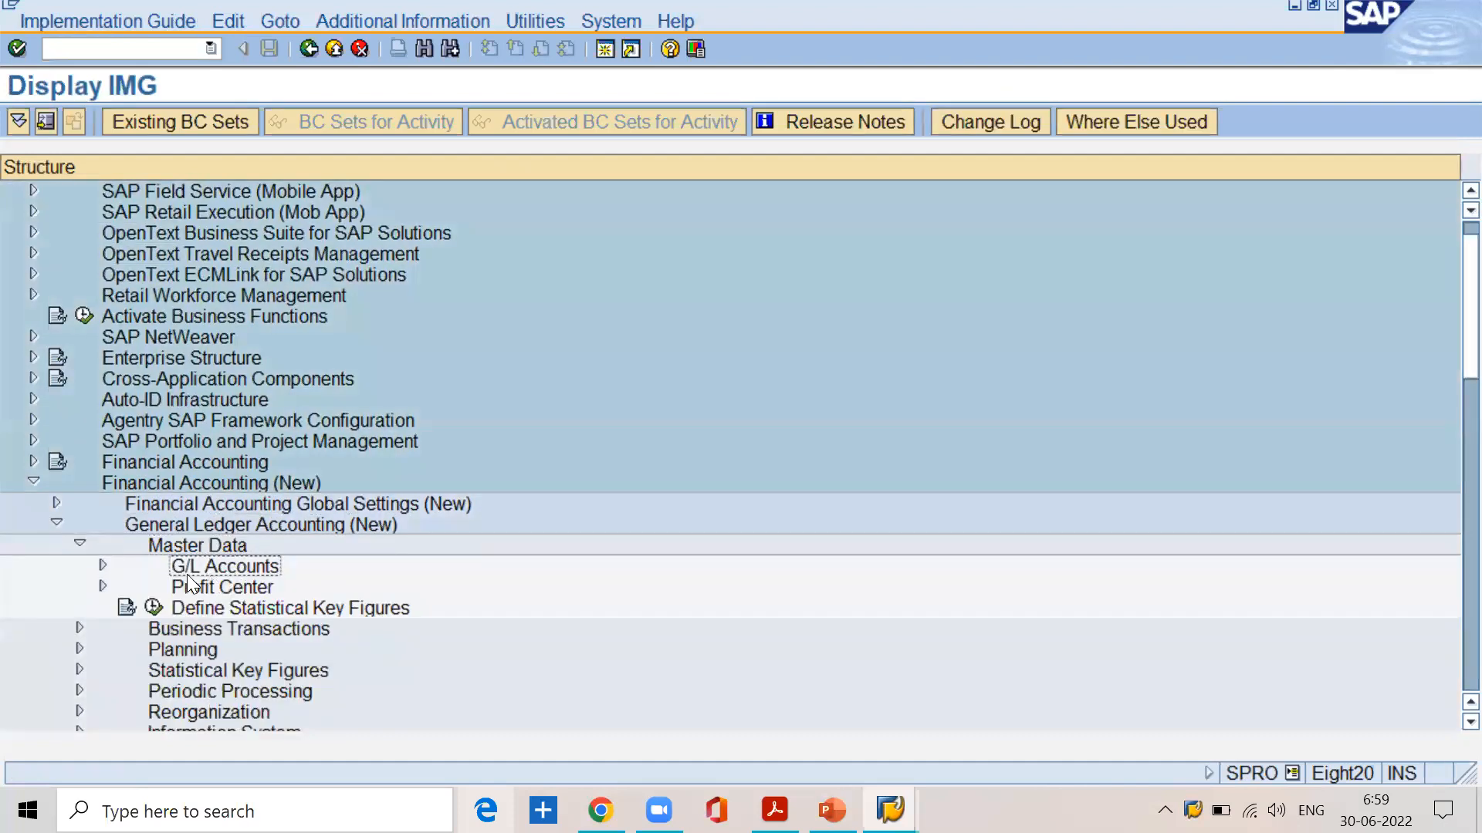
click(102, 565)
click(225, 591)
click(127, 586)
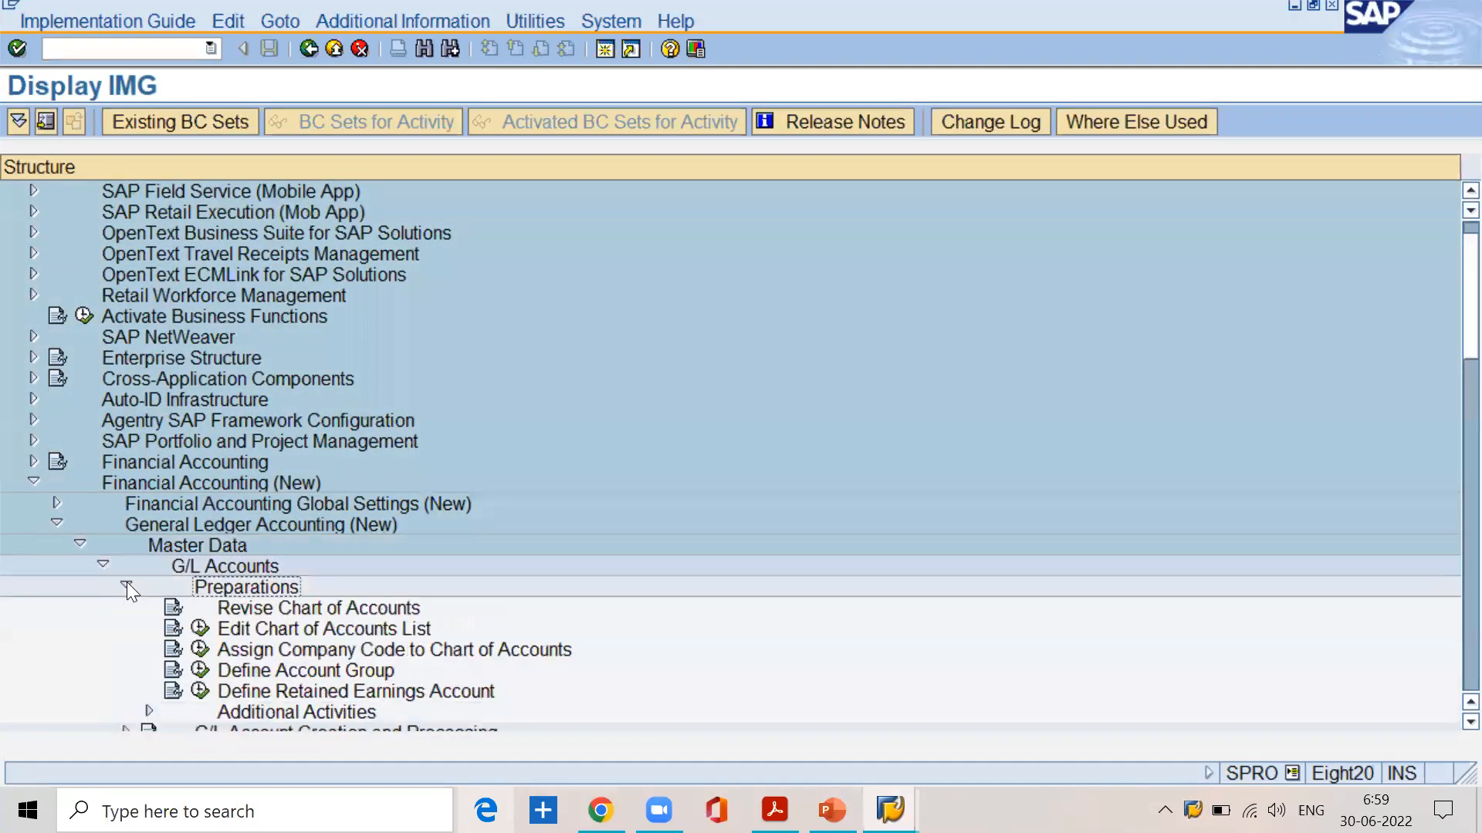
click(242, 630)
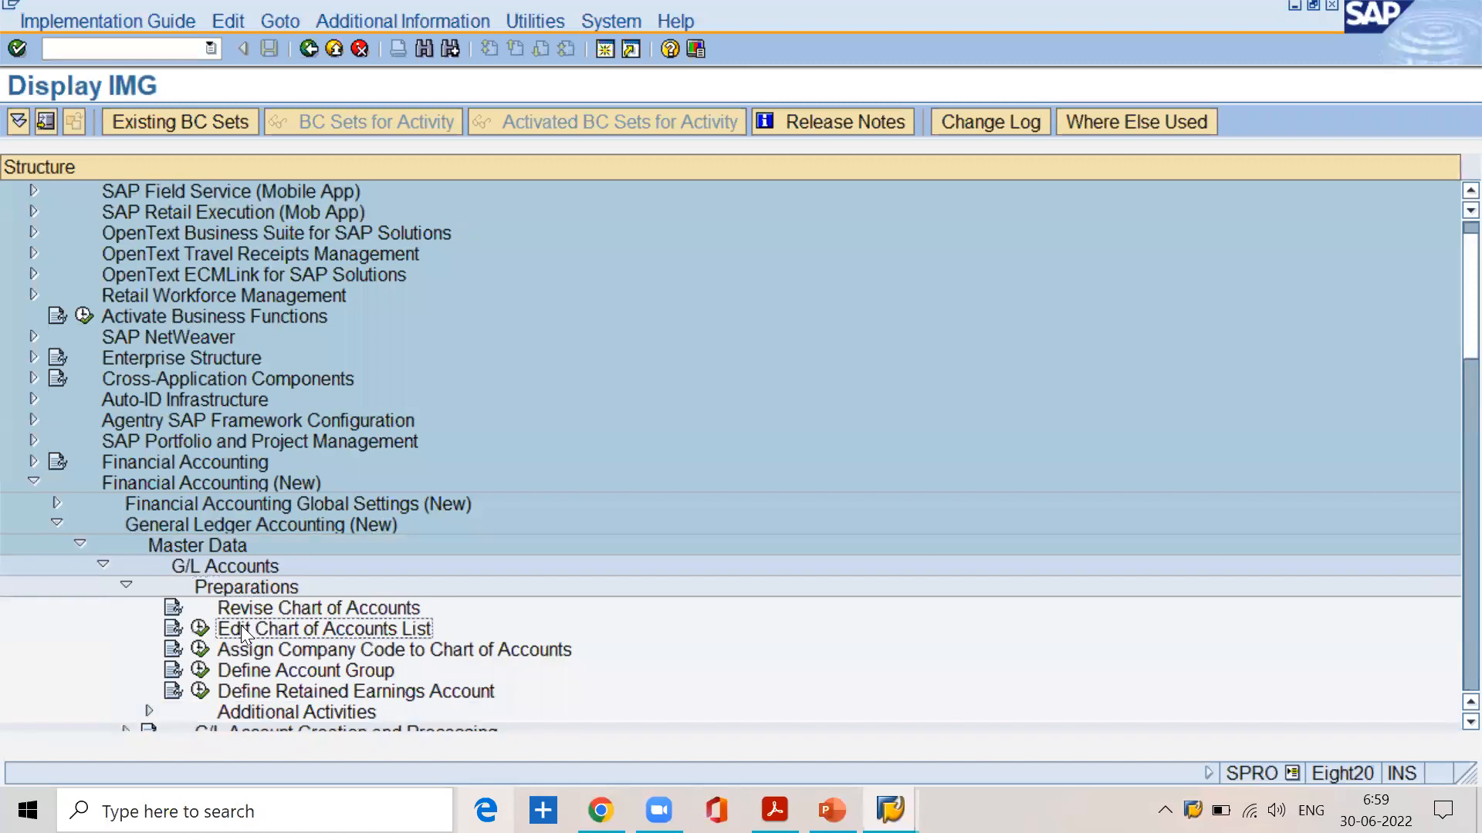
click(200, 630)
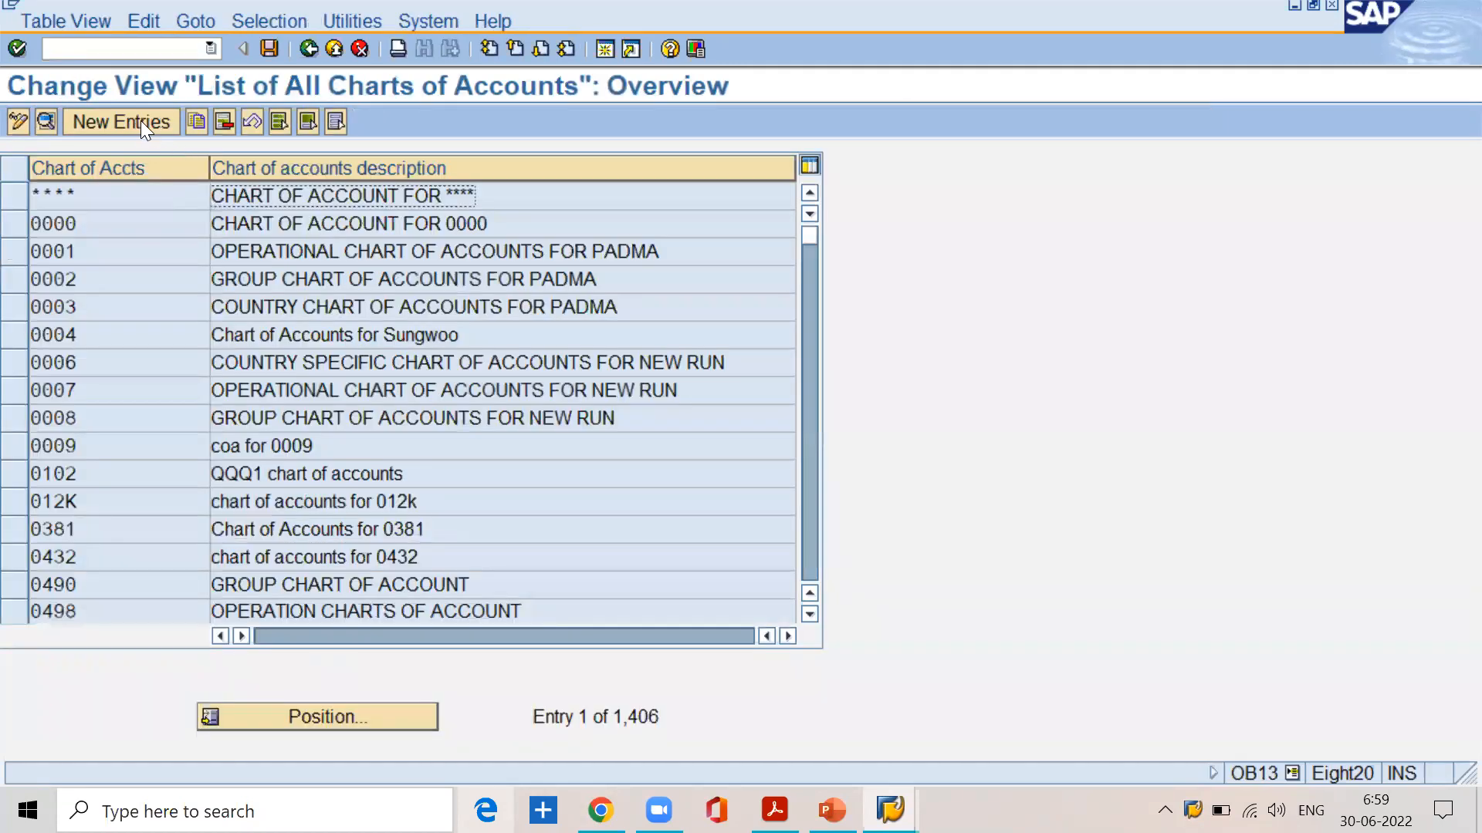
- Create a new chart of accounts entry sspn with the description "operational chart of accounts for sspn"
click(139, 121)
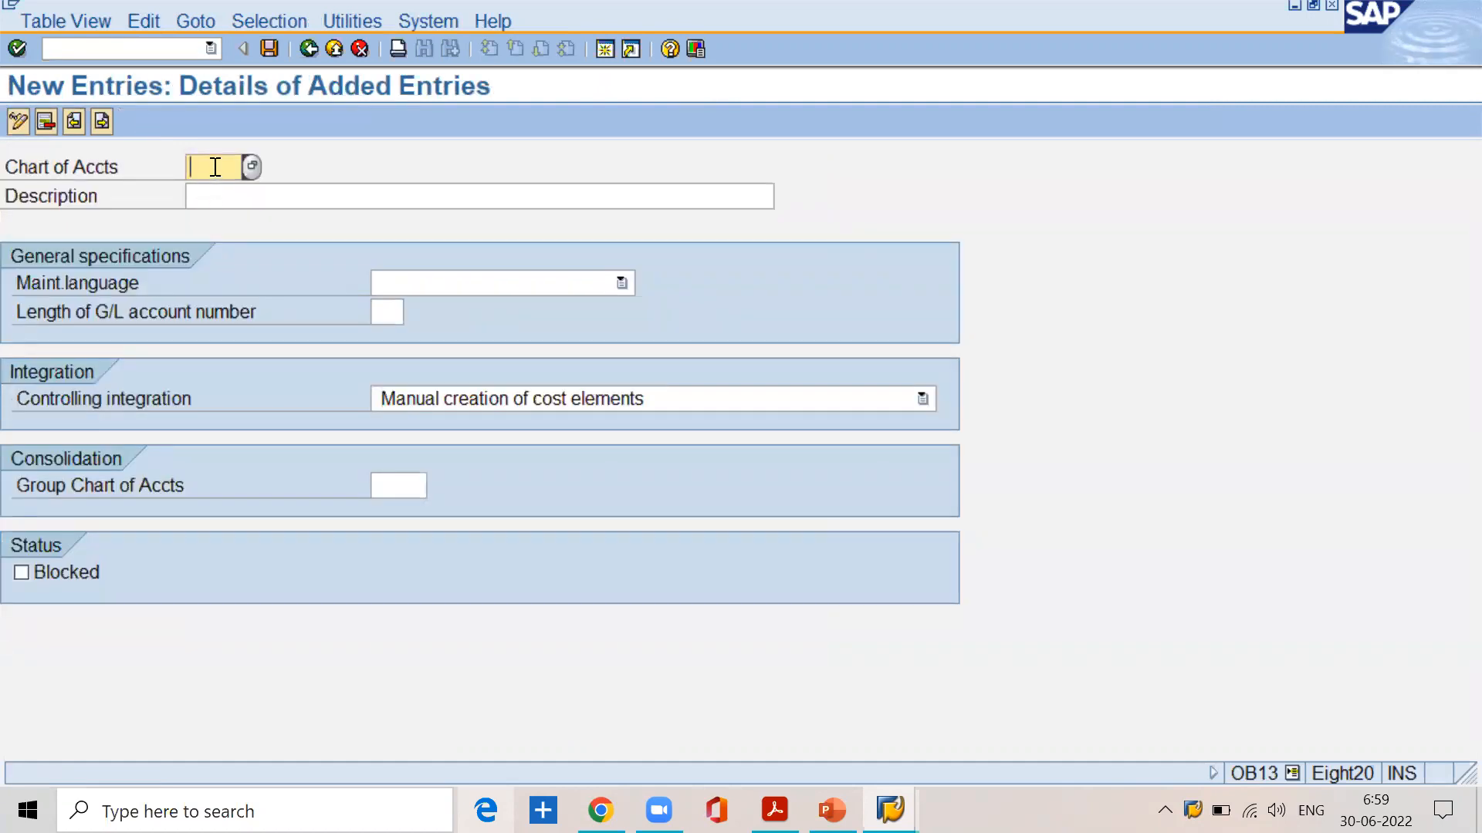
text(sspn)
key(Tab)
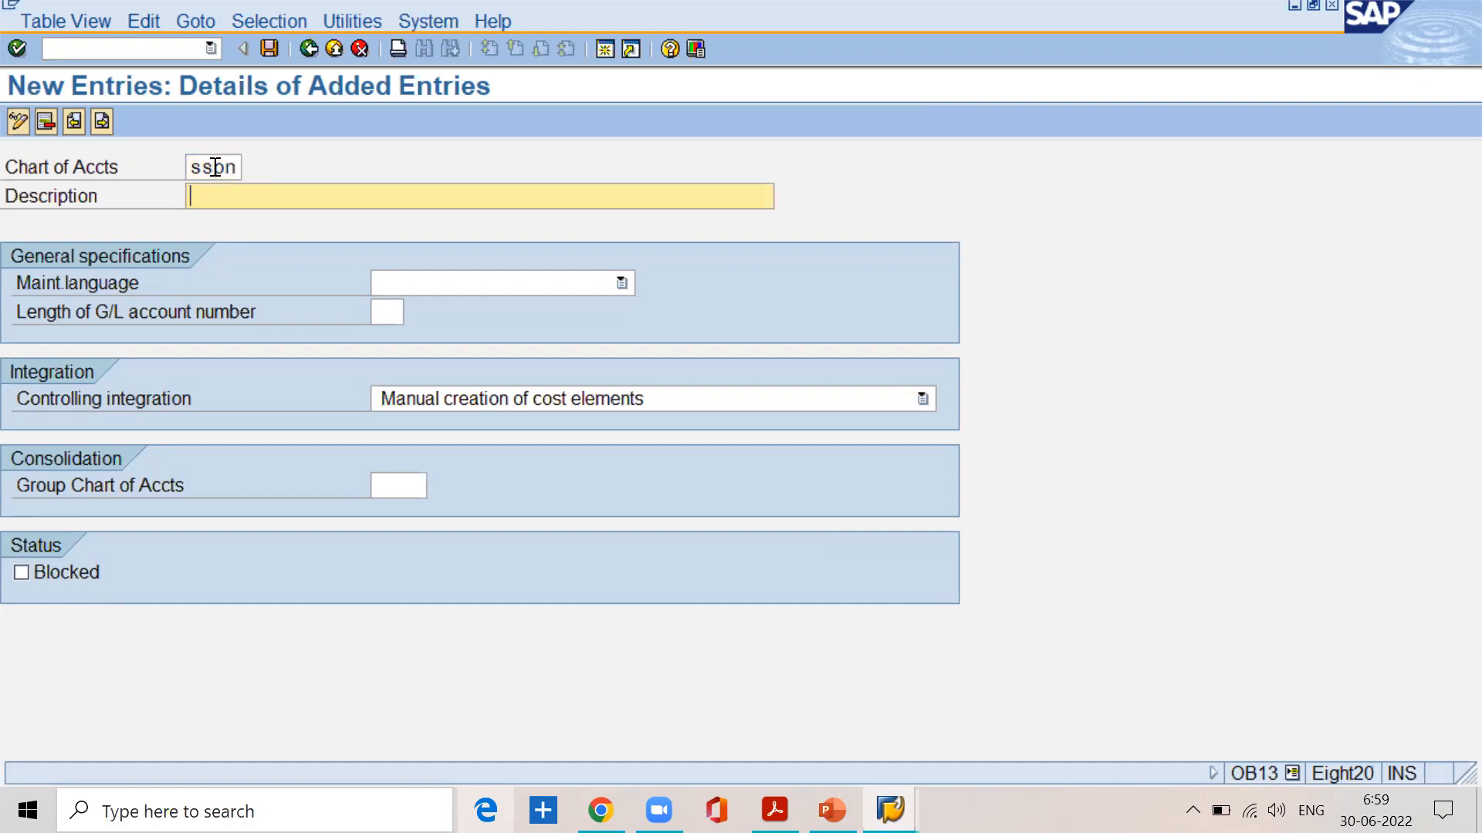
text(operational chart of a)
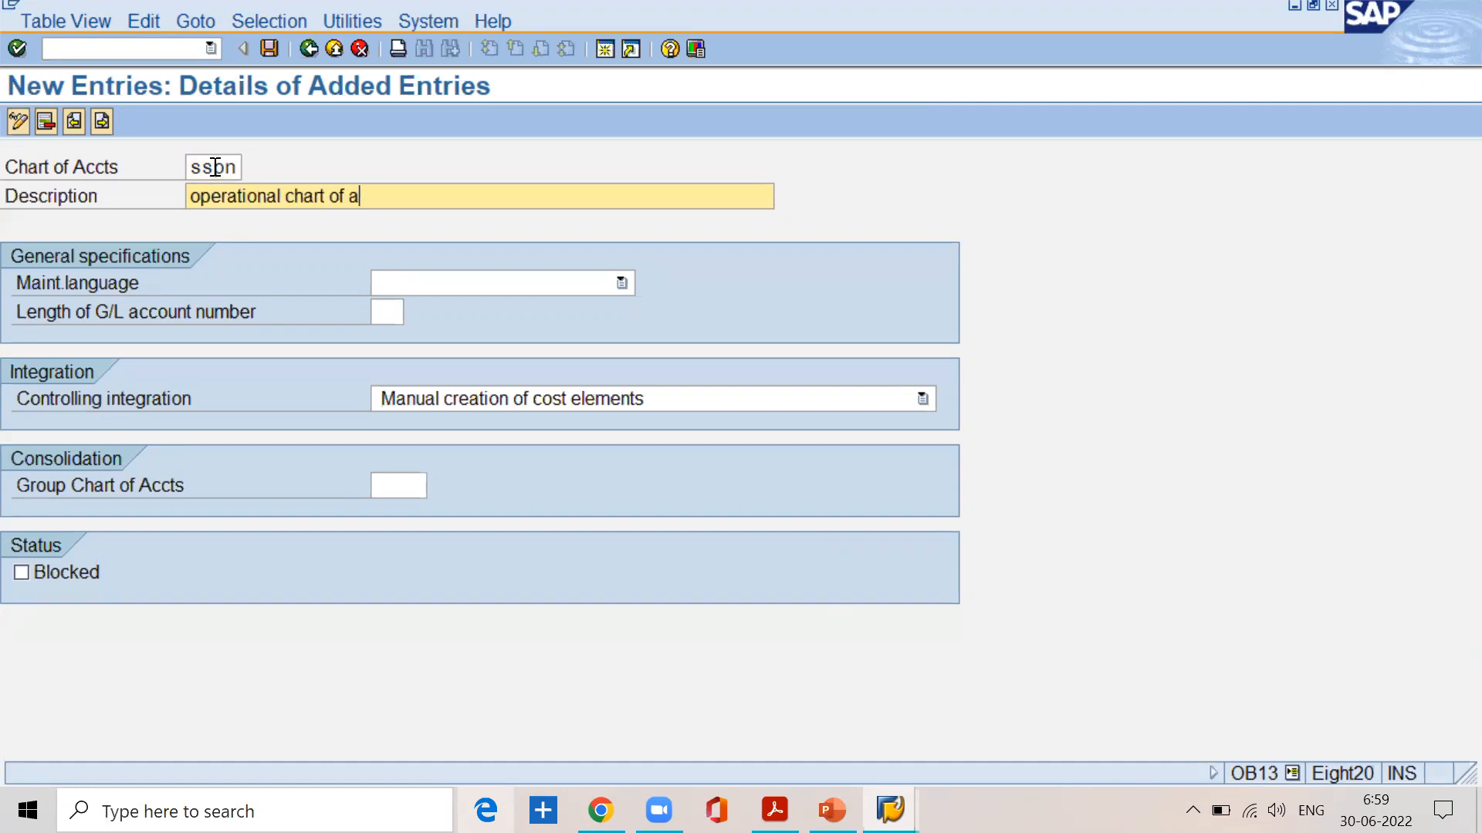
text(ccounts for sspn)
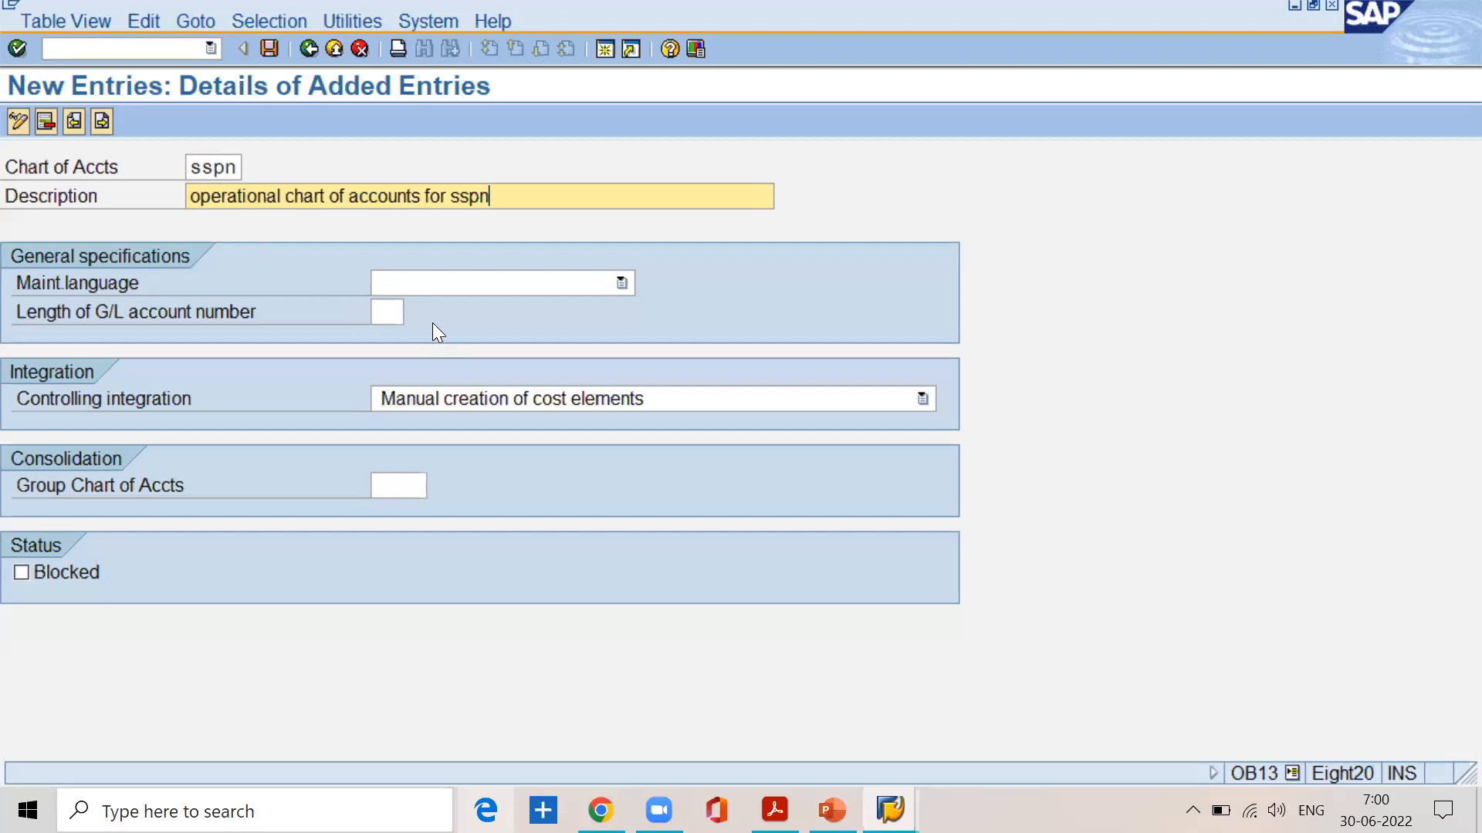
- Set the maintenance language to EN English and the length of the G/L account number to 06
click(432, 280)
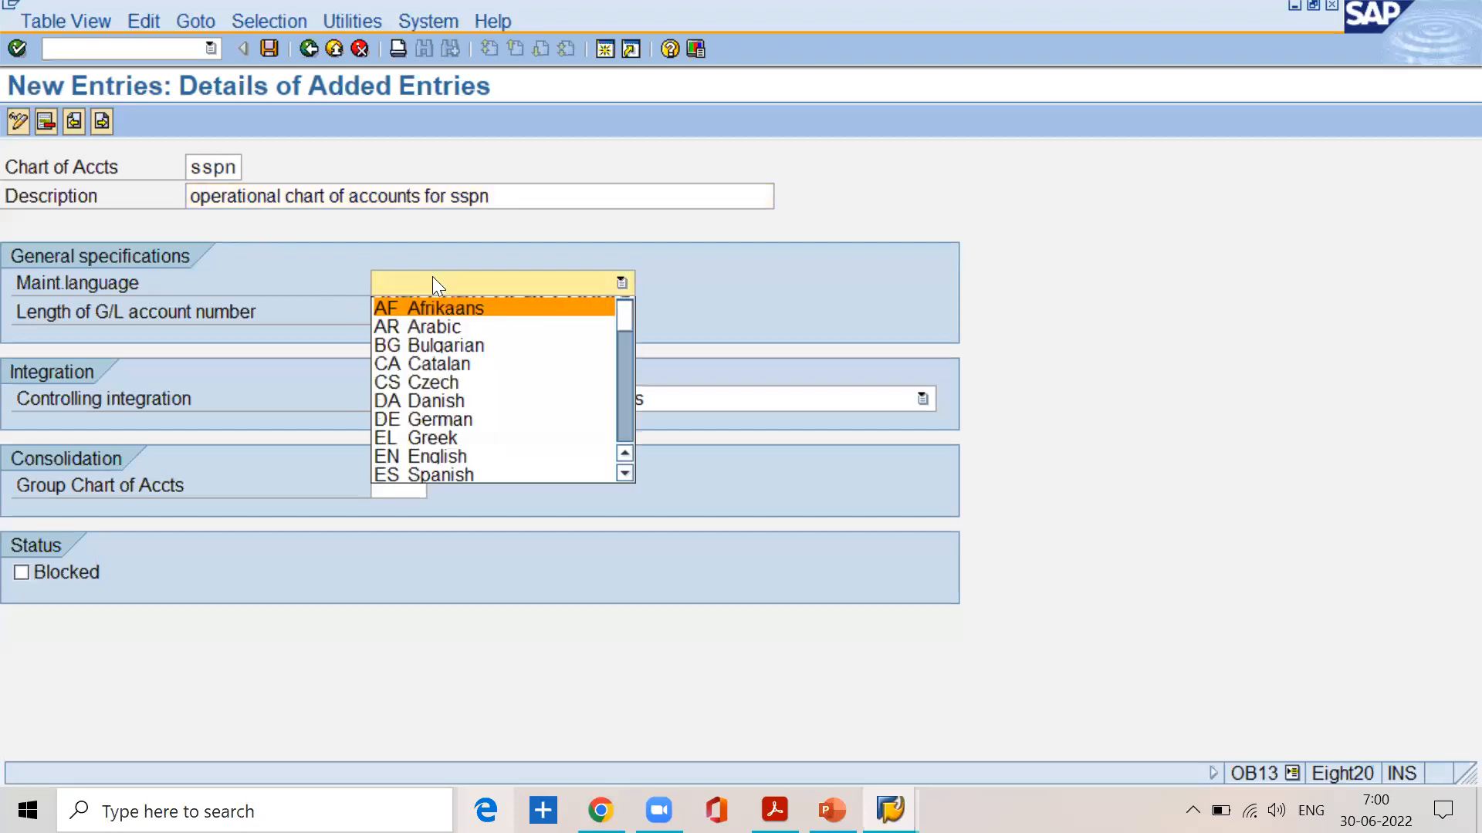
click(430, 456)
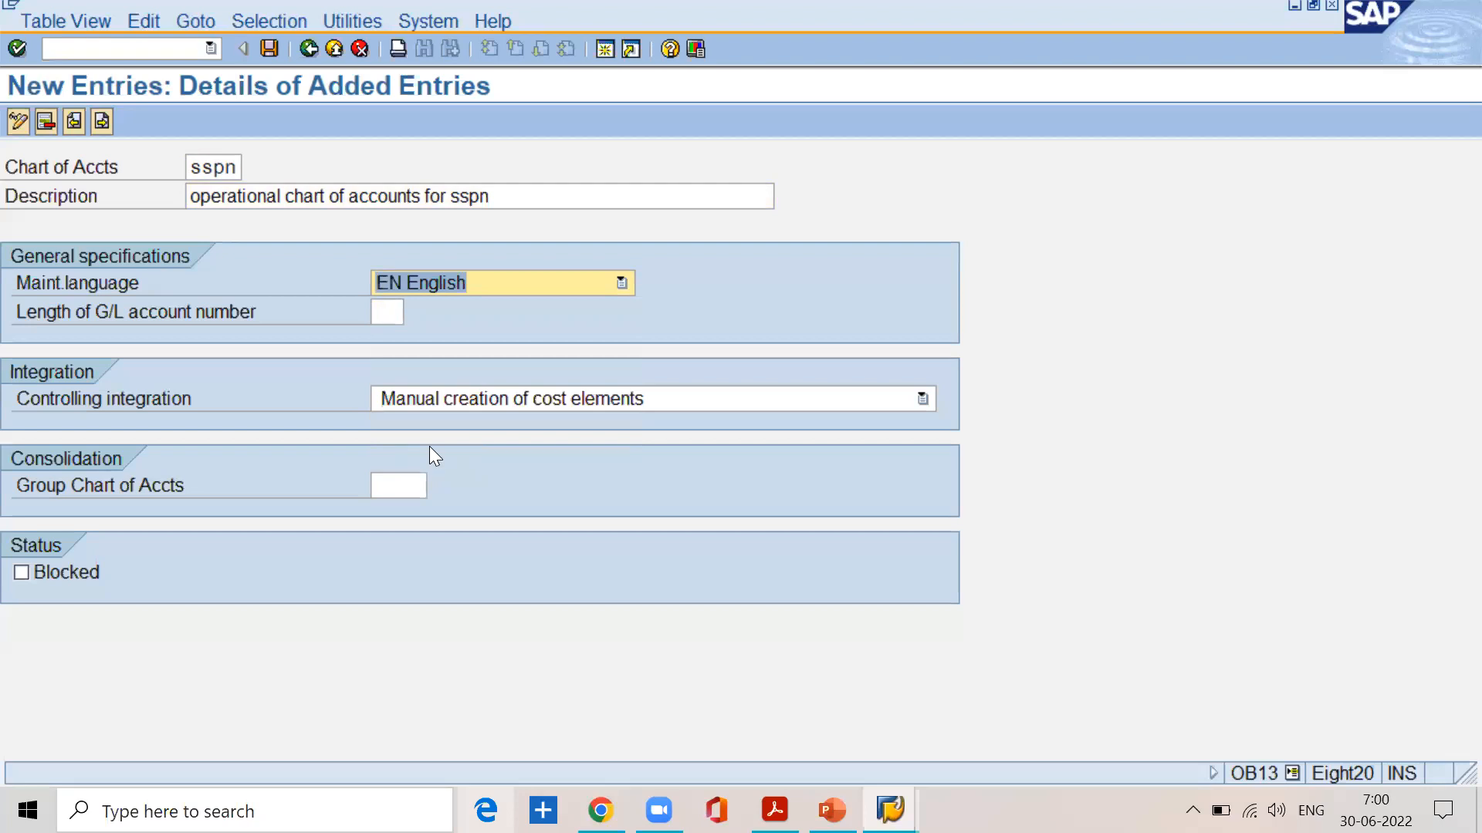
click(399, 317)
text(06)
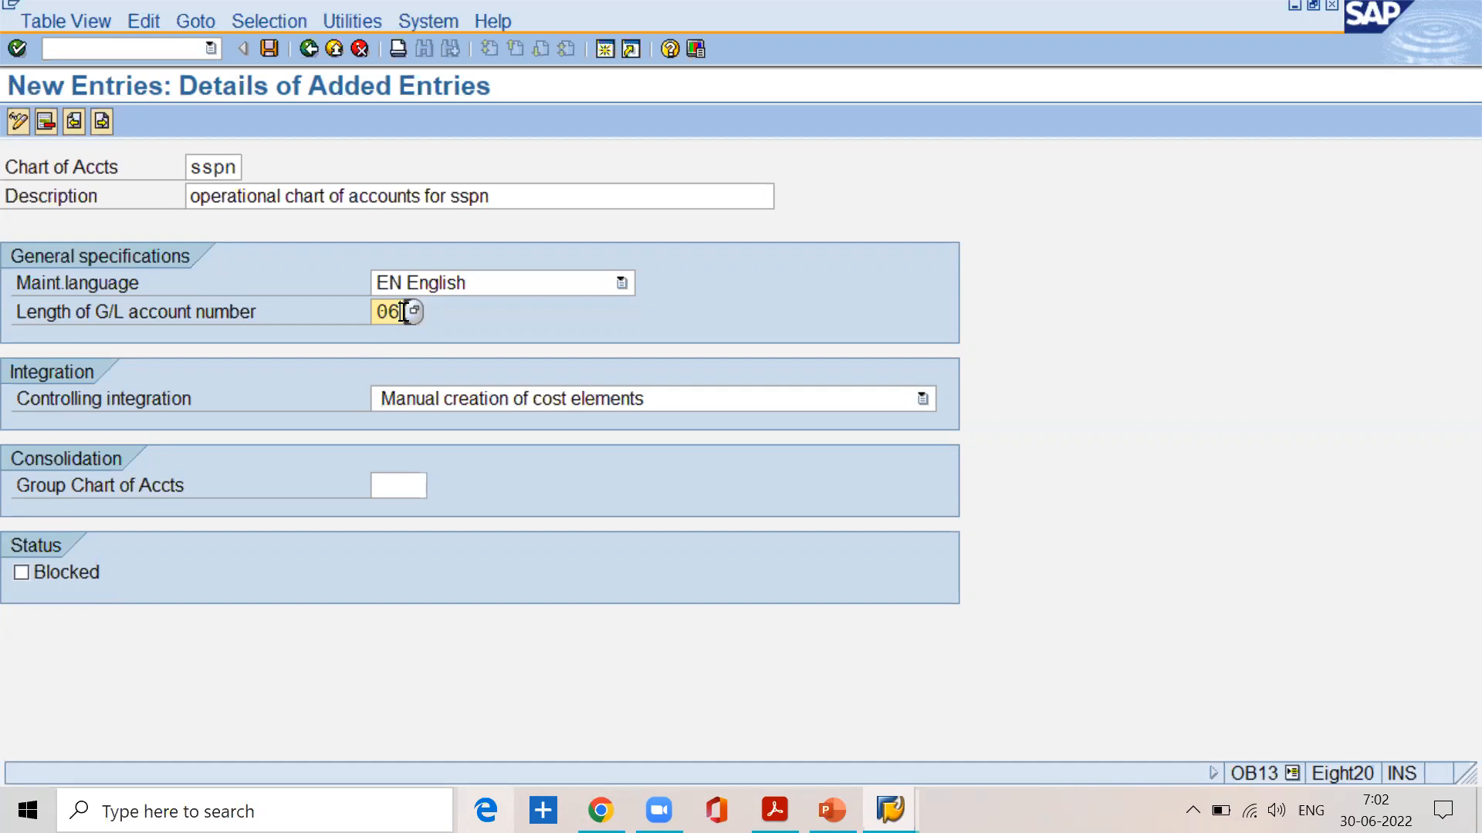
- Re-enter 06 as the length of the G/L account number and try to save the chart of accounts entry
double_click(403, 312)
text(01)
key(BackSpace)
text(2)
key(BackSpace)
text(3)
key(BackSpace)
key(BackSpace)
text(06)
click(272, 43)
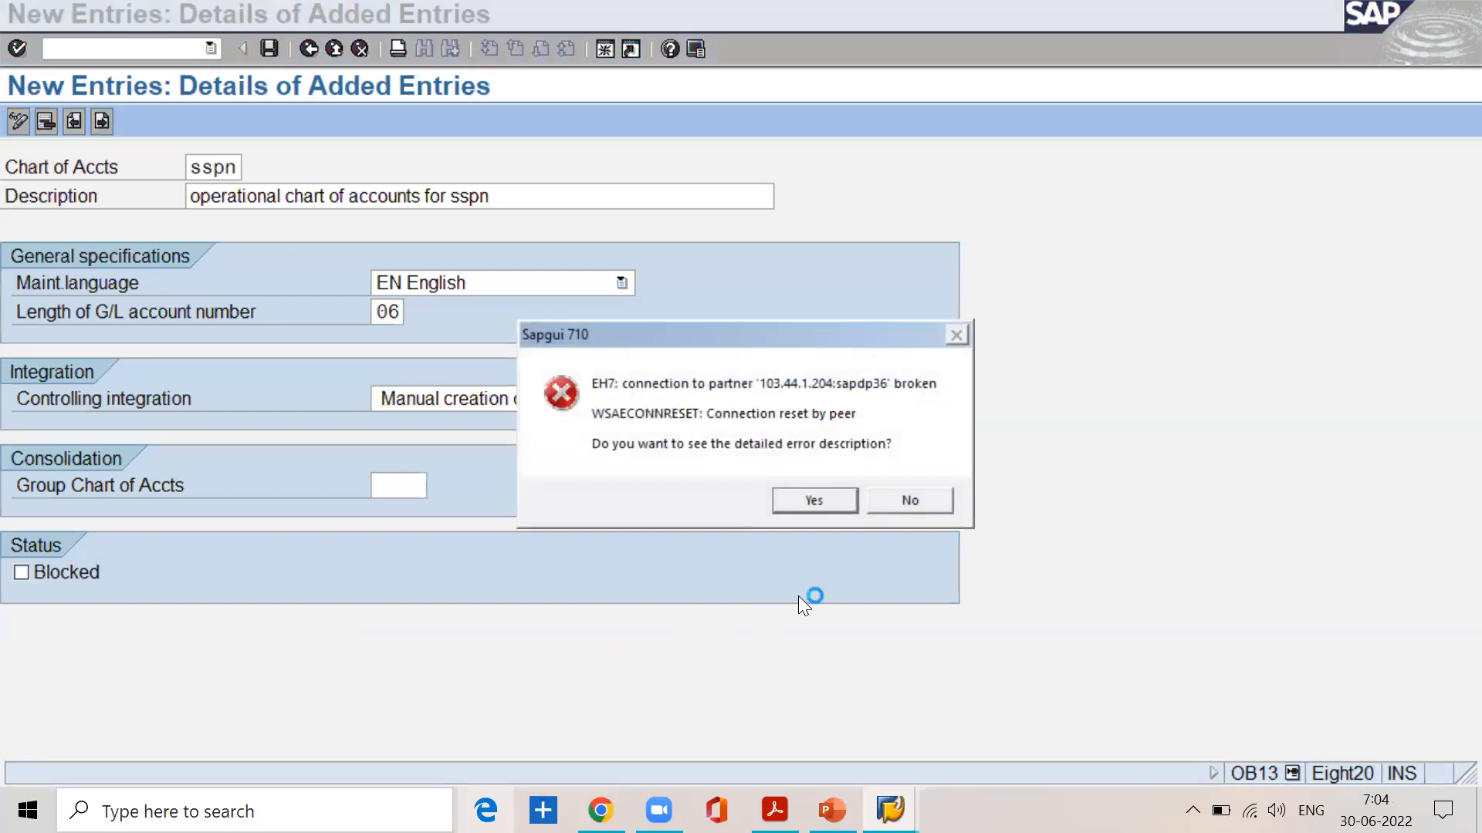
- Dismiss the connection error and log on to the sap ecc ehp7 system again with the user name and account password
click(916, 508)
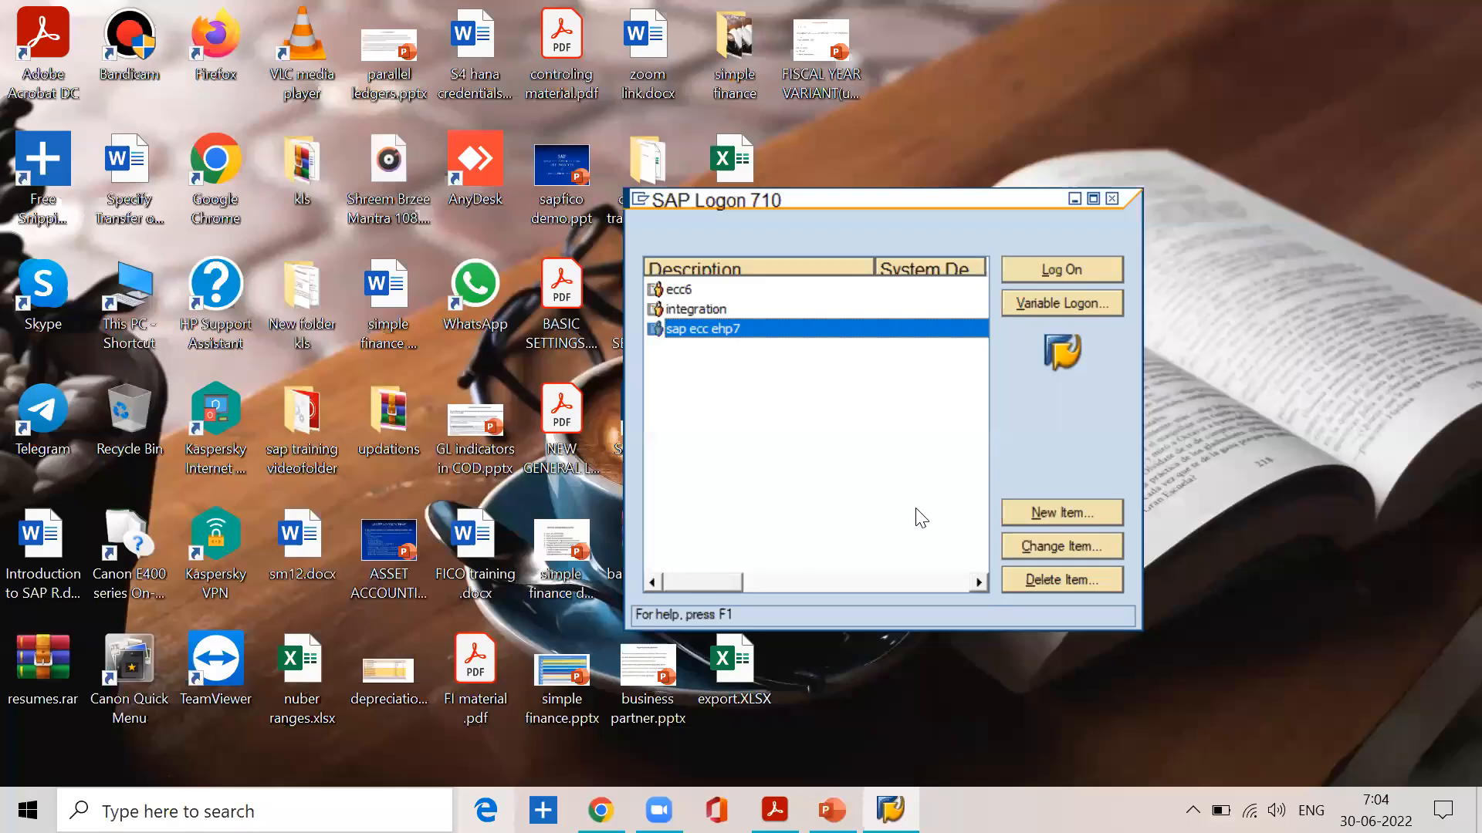
click(1050, 272)
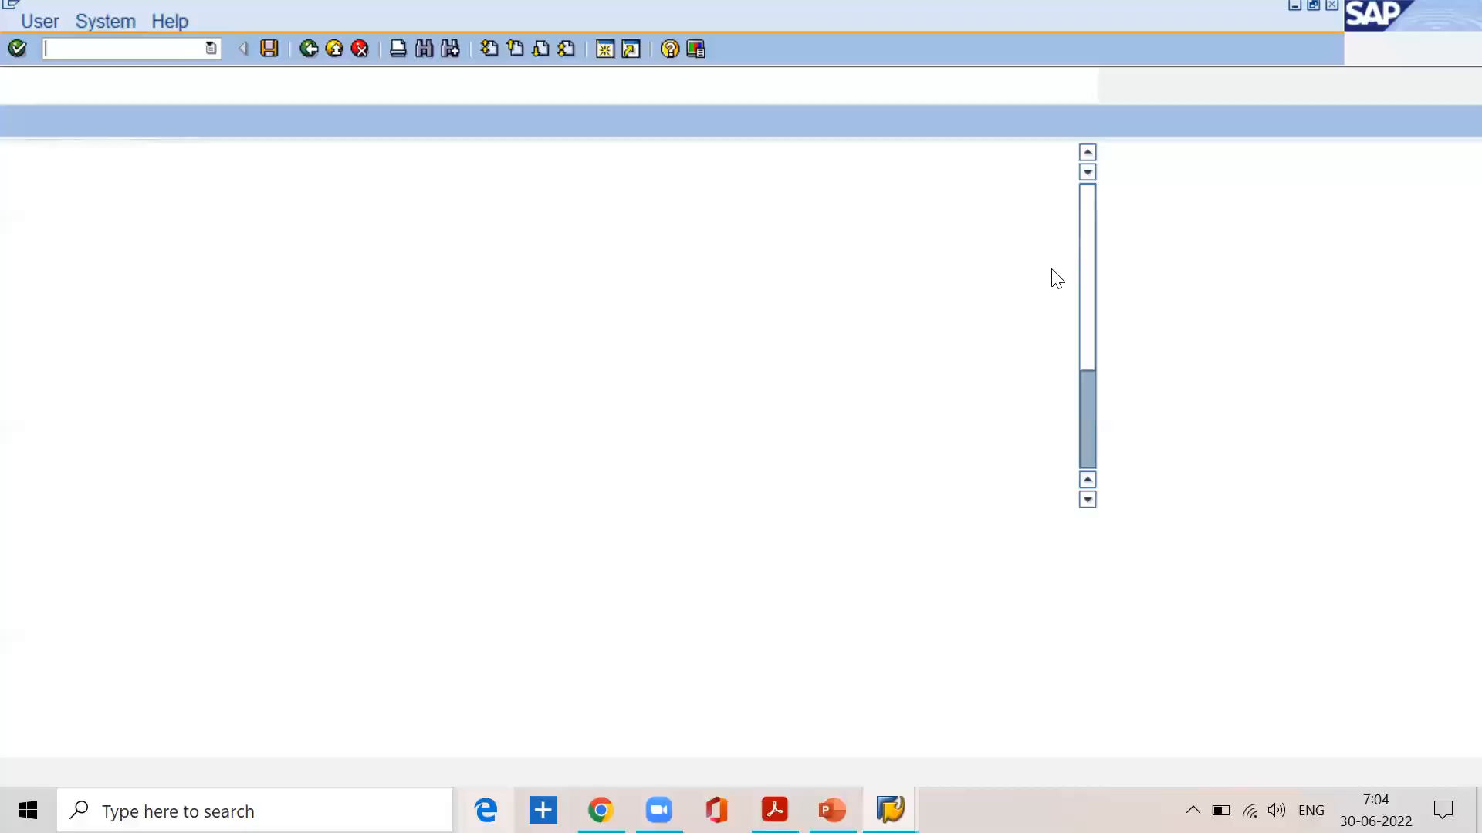
text(lakshman)
key(Tab)
text(********)
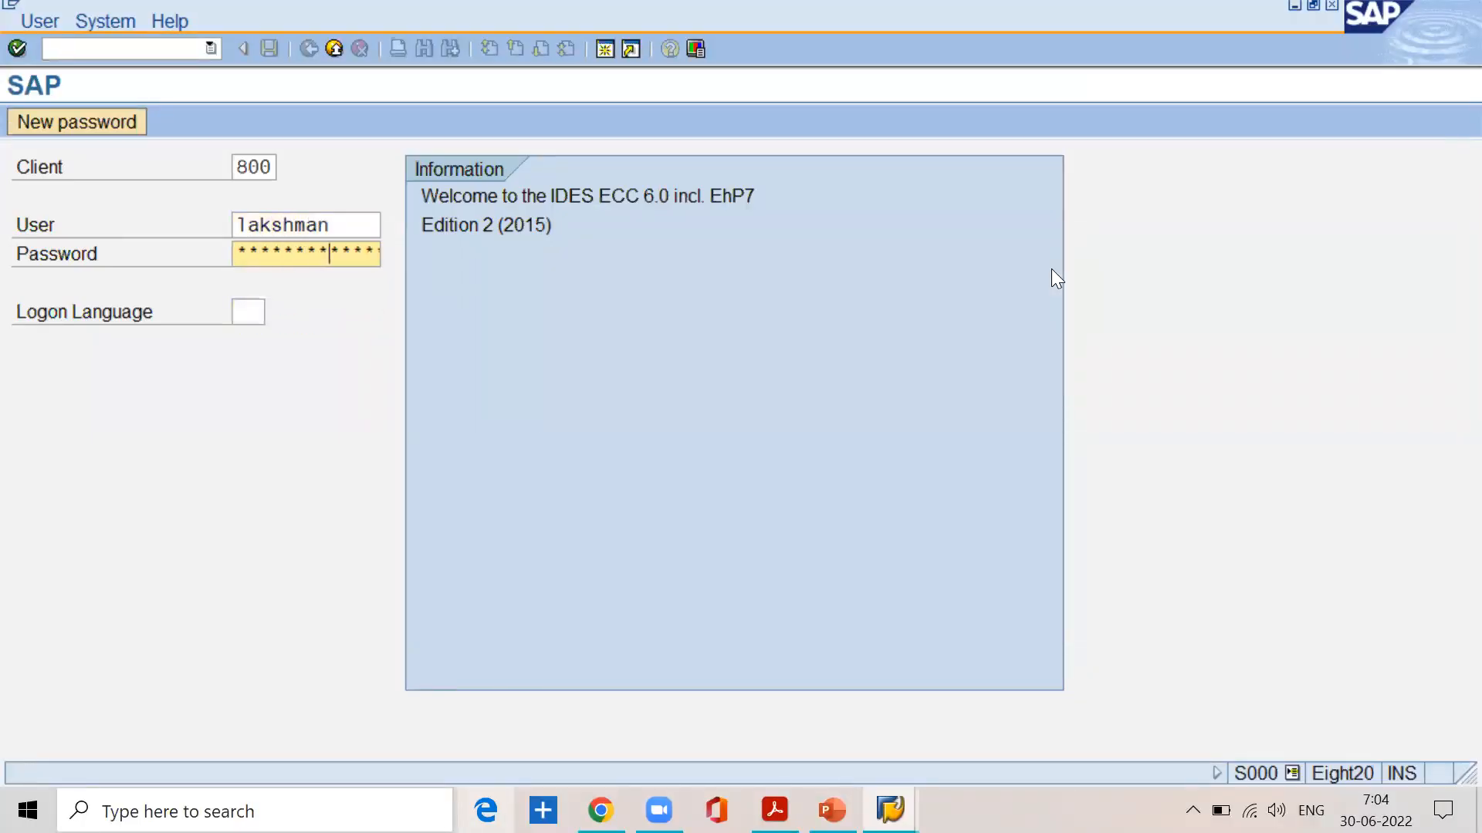
key(Return)
- Reopen the IMG, execute Edit Chart of Accounts List under G/L Accounts Preparations, and display the locked data
double_click(128, 185)
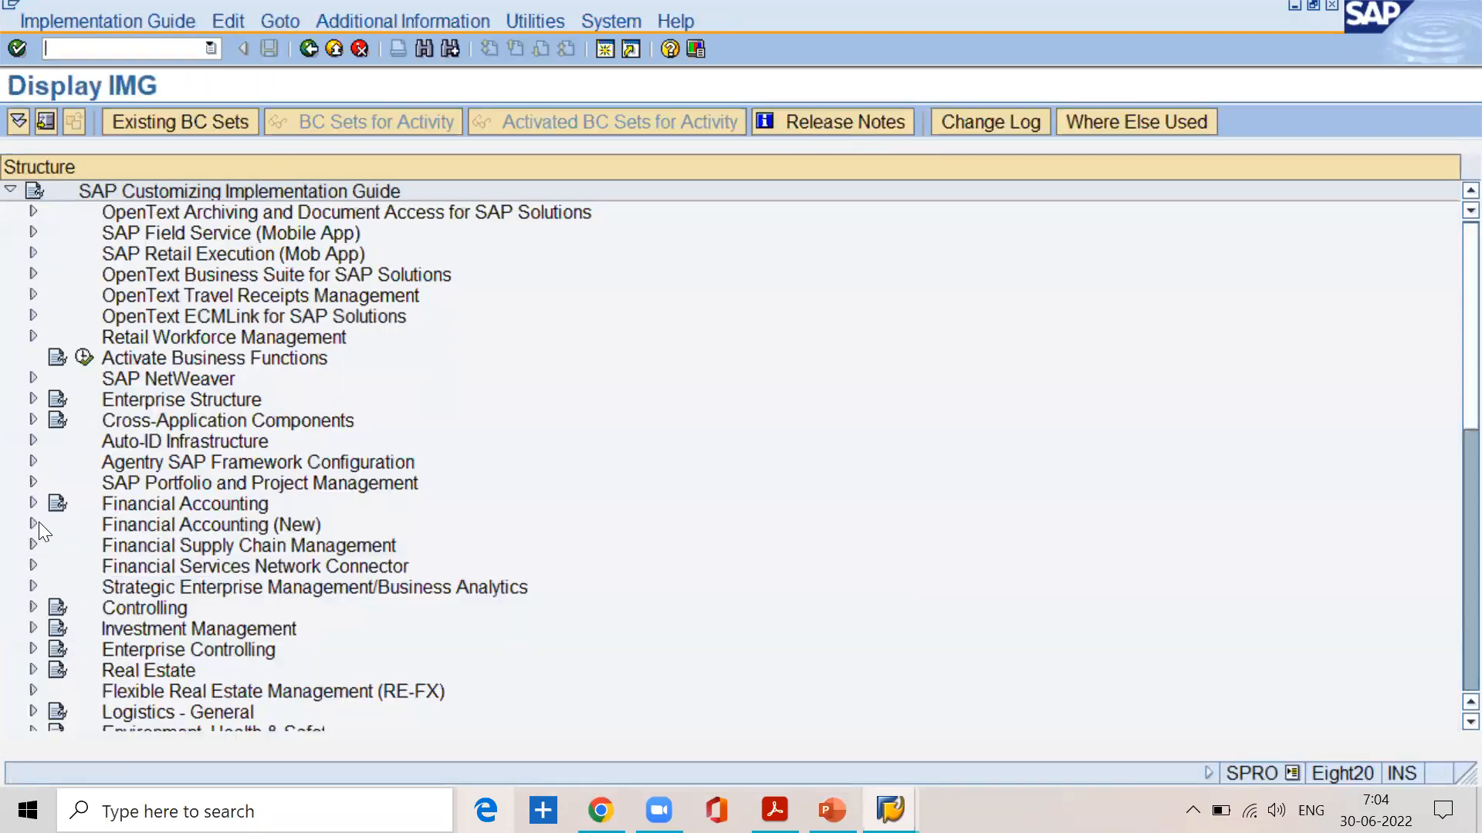
click(33, 525)
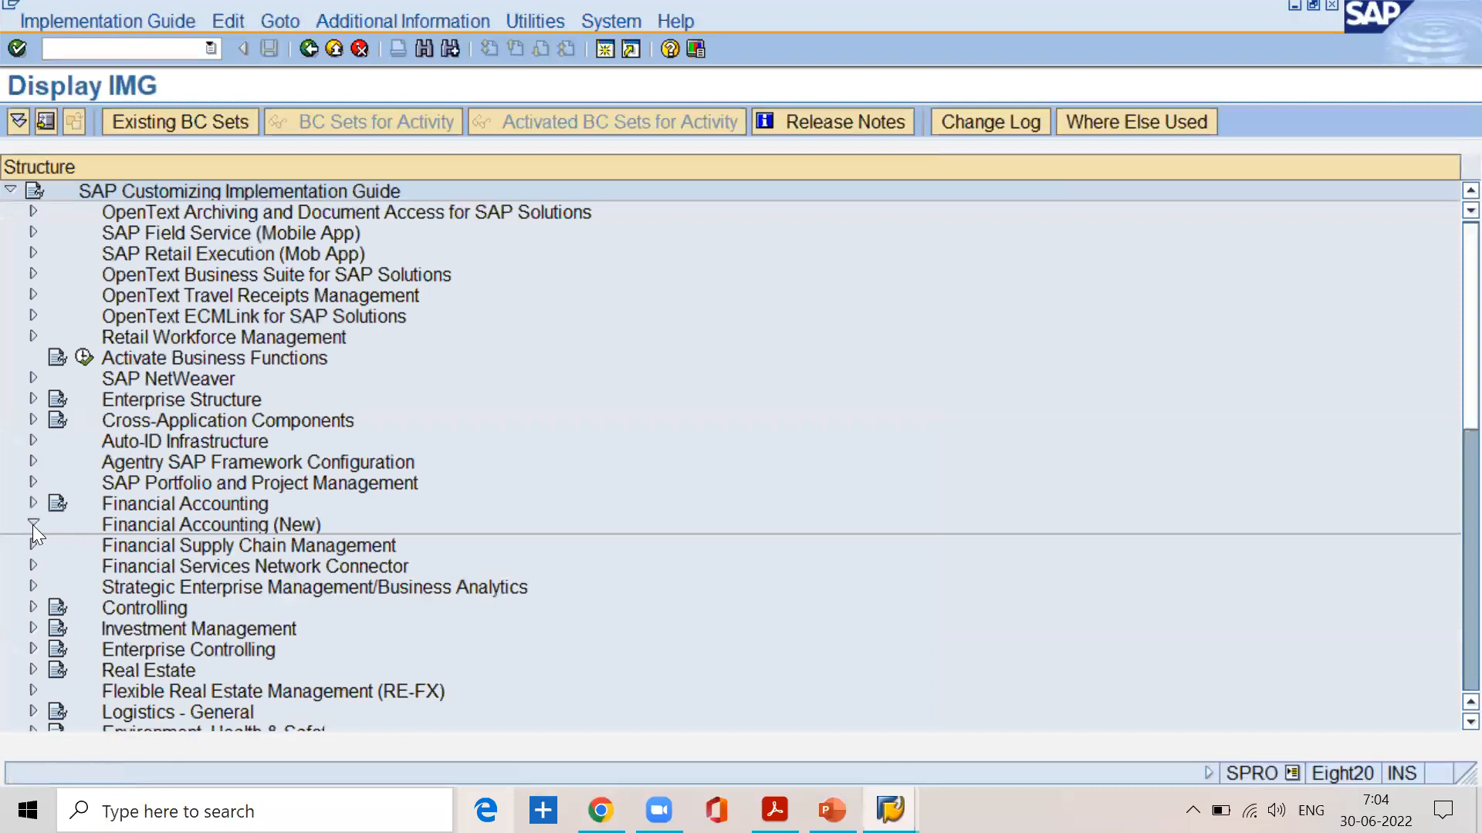
click(54, 545)
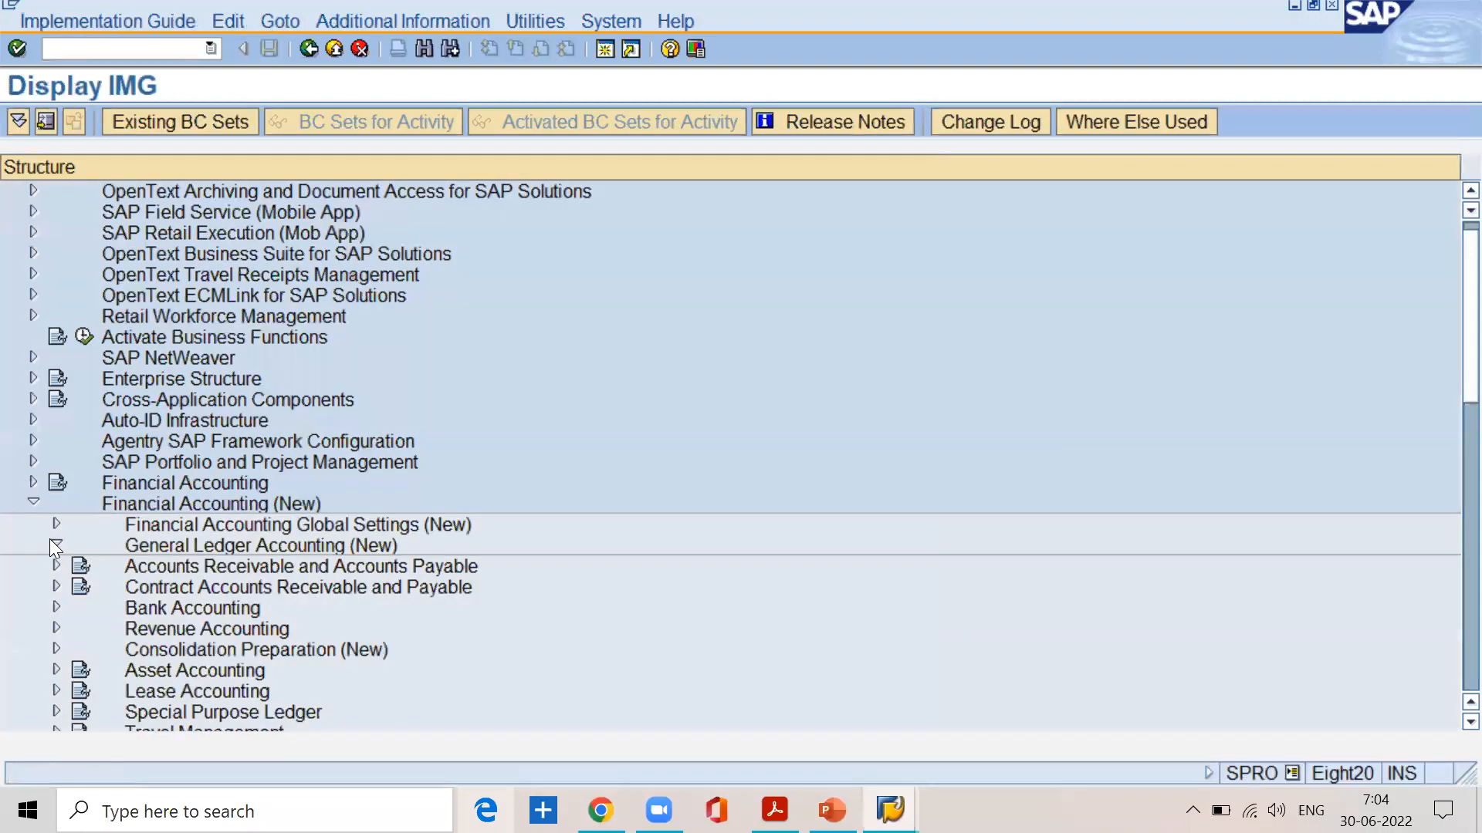
click(79, 544)
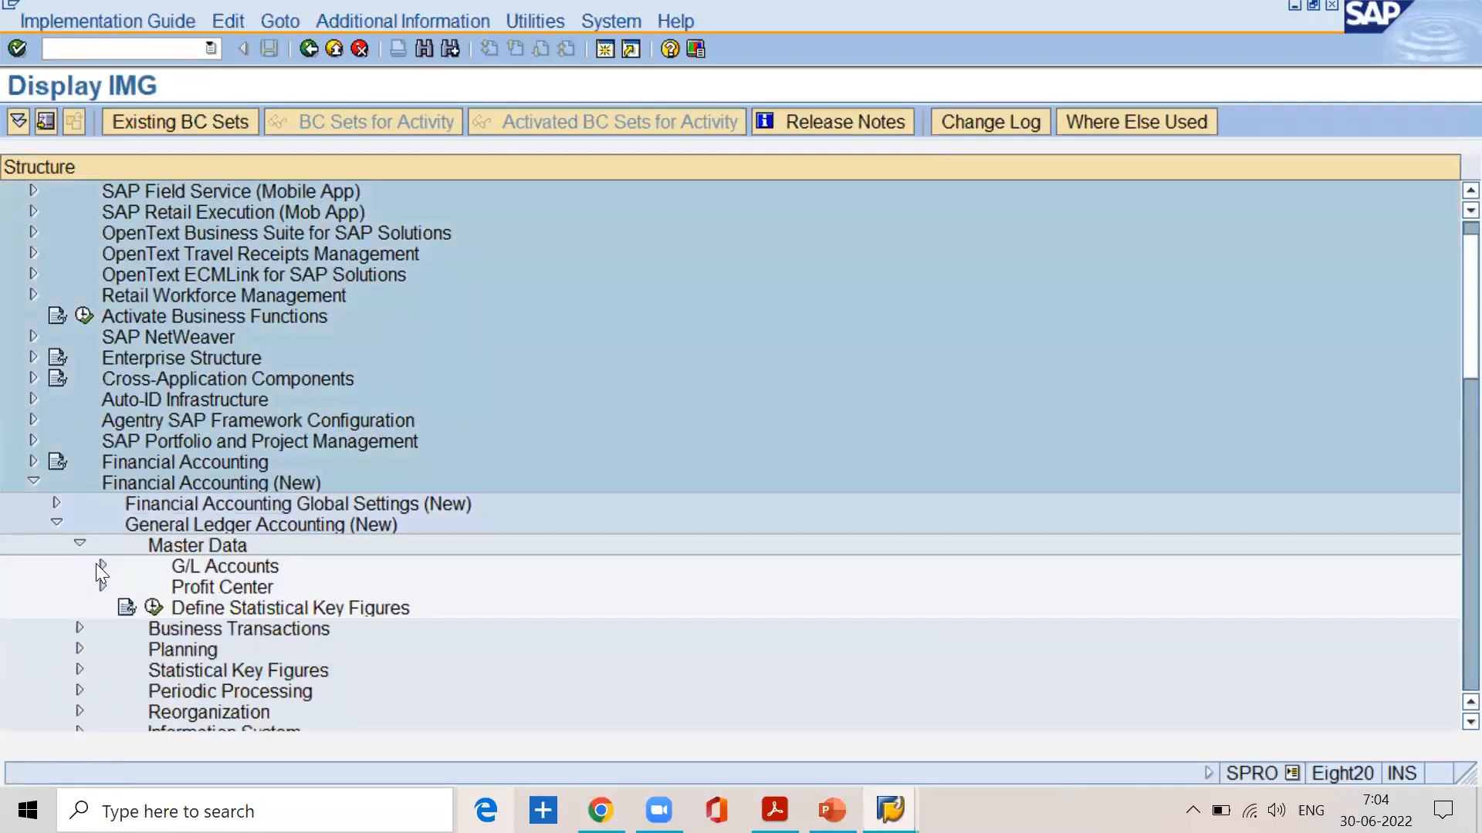
click(103, 566)
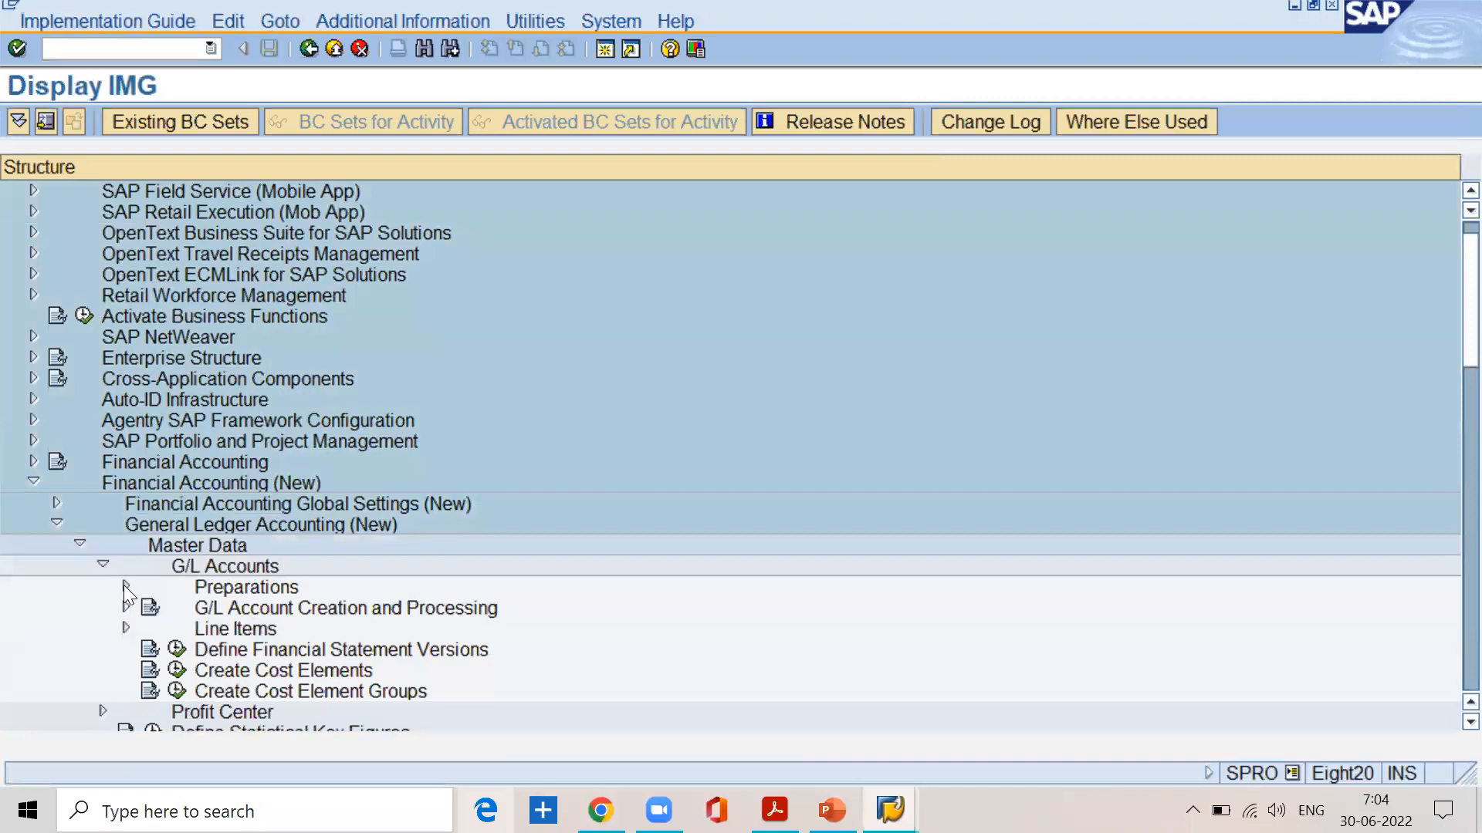
click(125, 587)
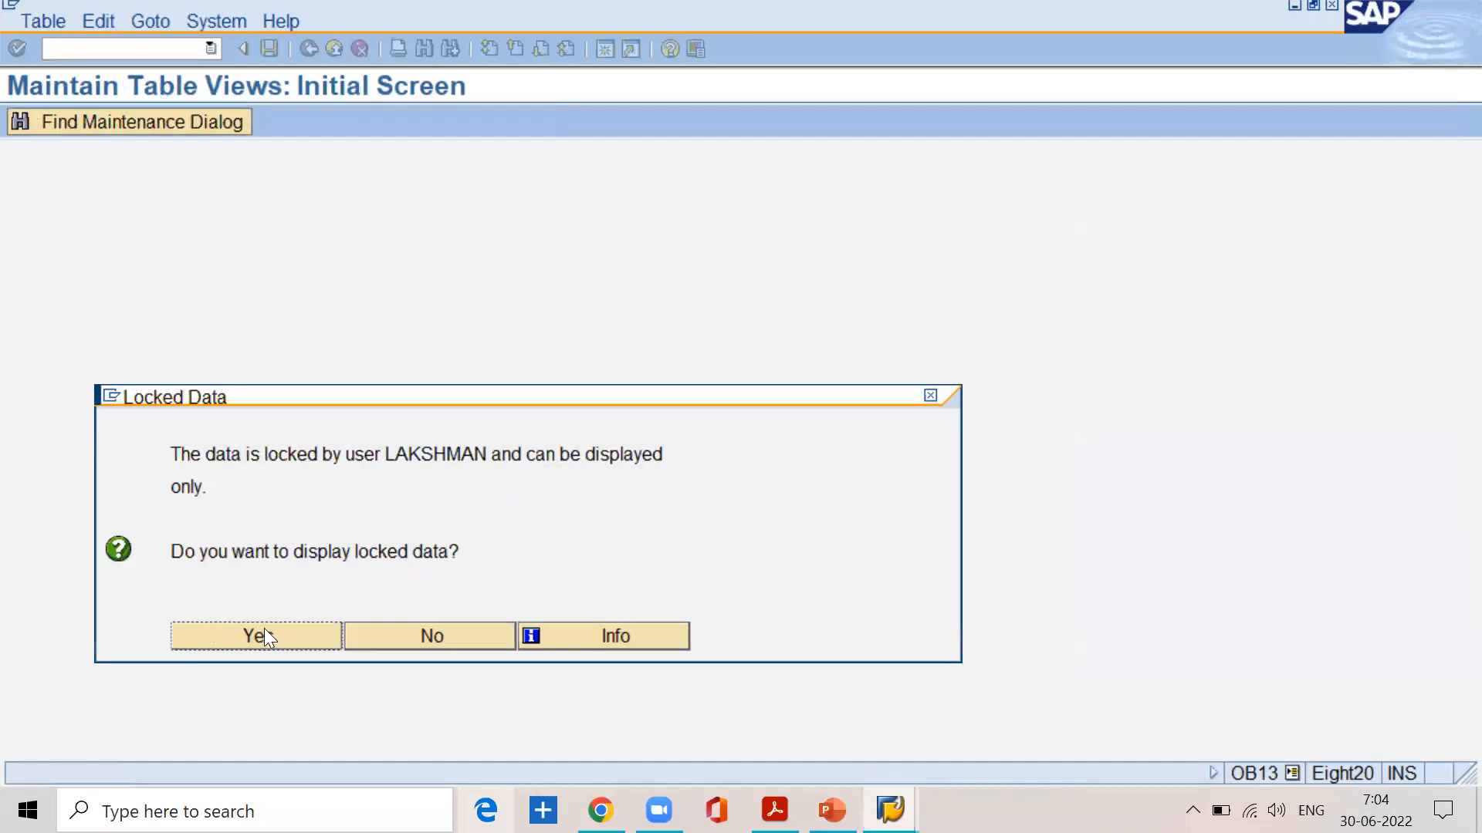
click(306, 631)
- Start transaction SM12 in the current session and list the lock entries of the logged-on user in client 800
click(164, 49)
text(/nsm1)
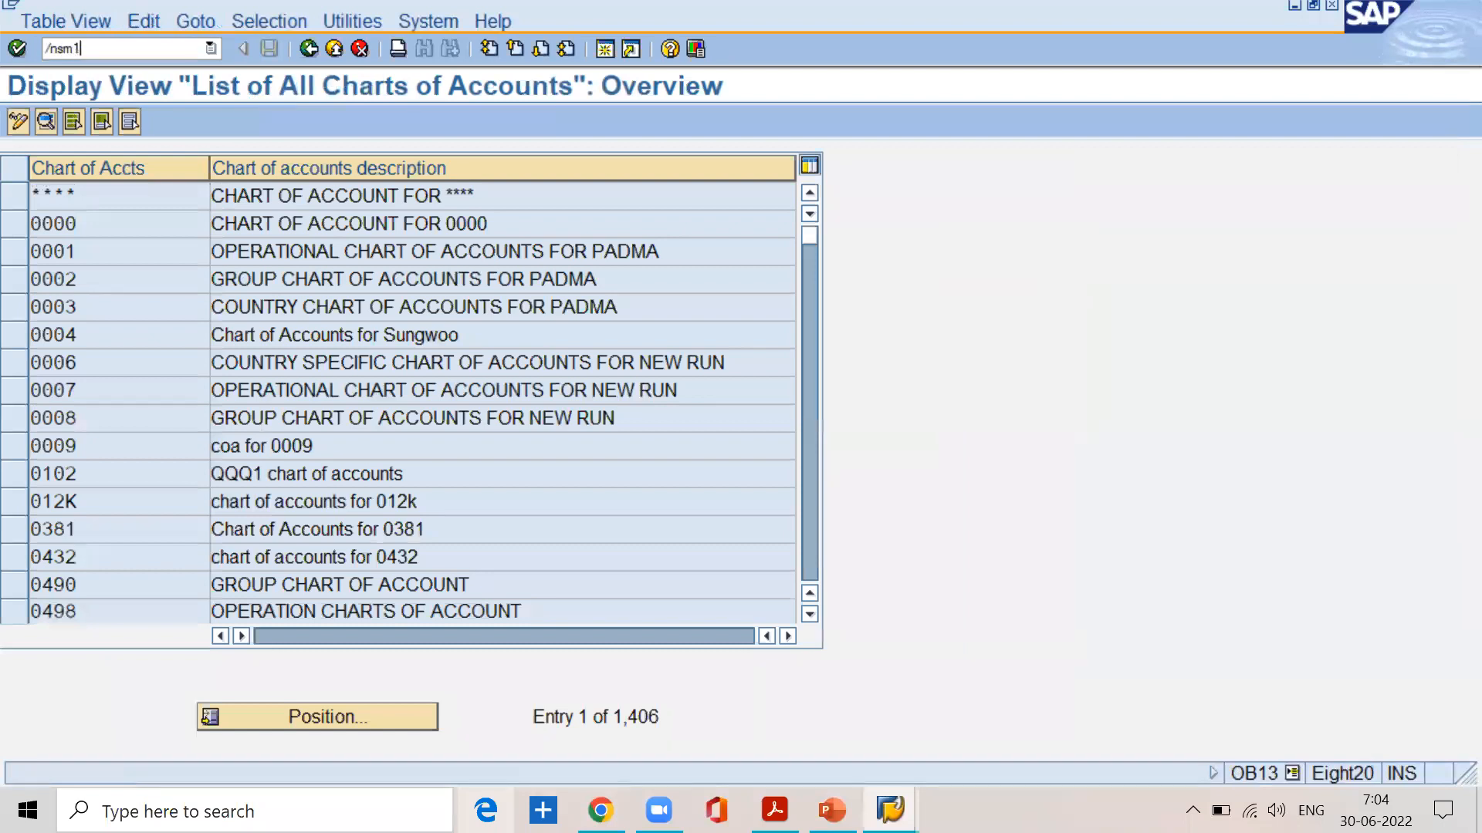
text(2)
key(Return)
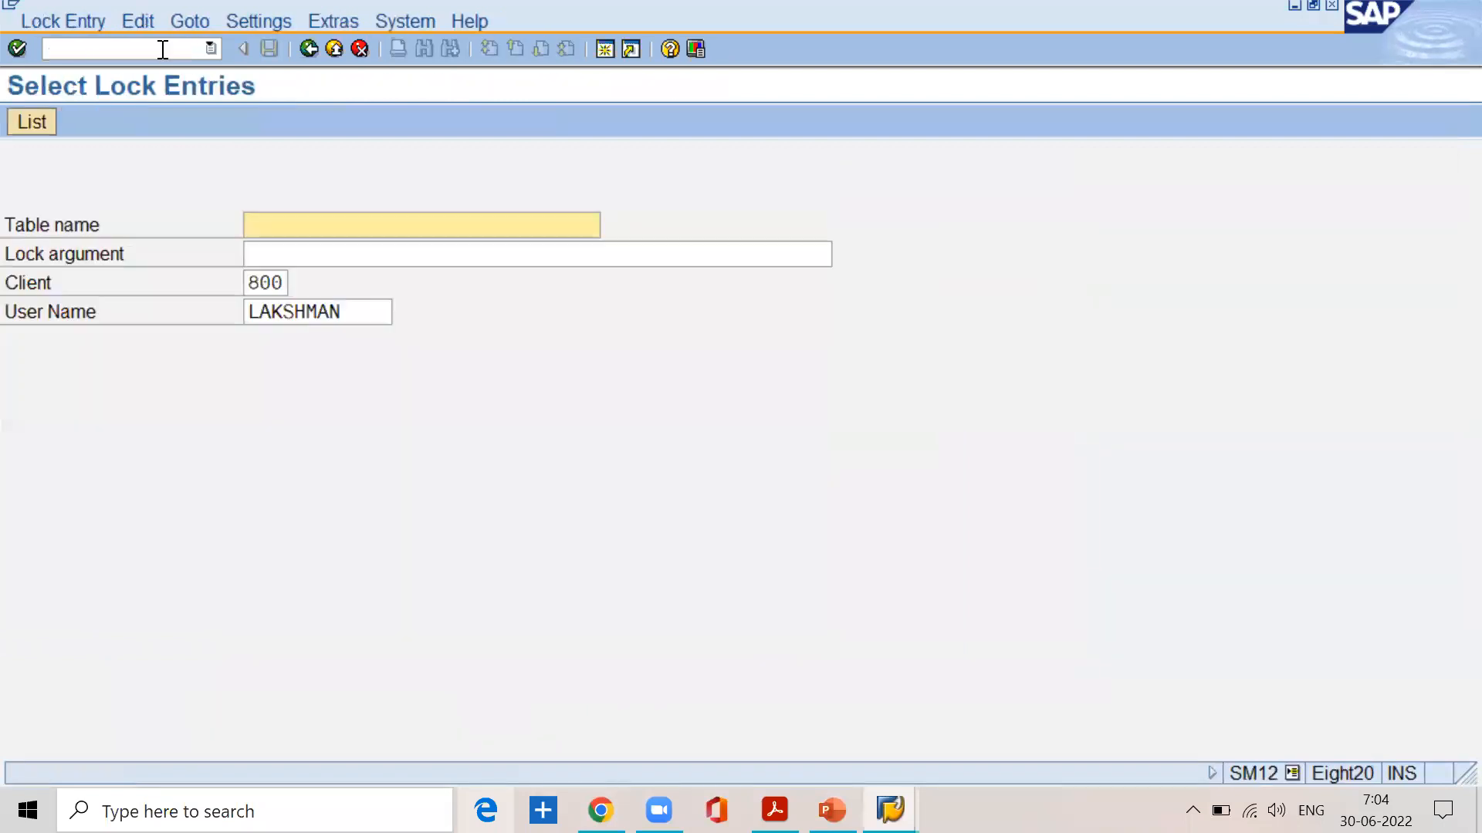
click(348, 309)
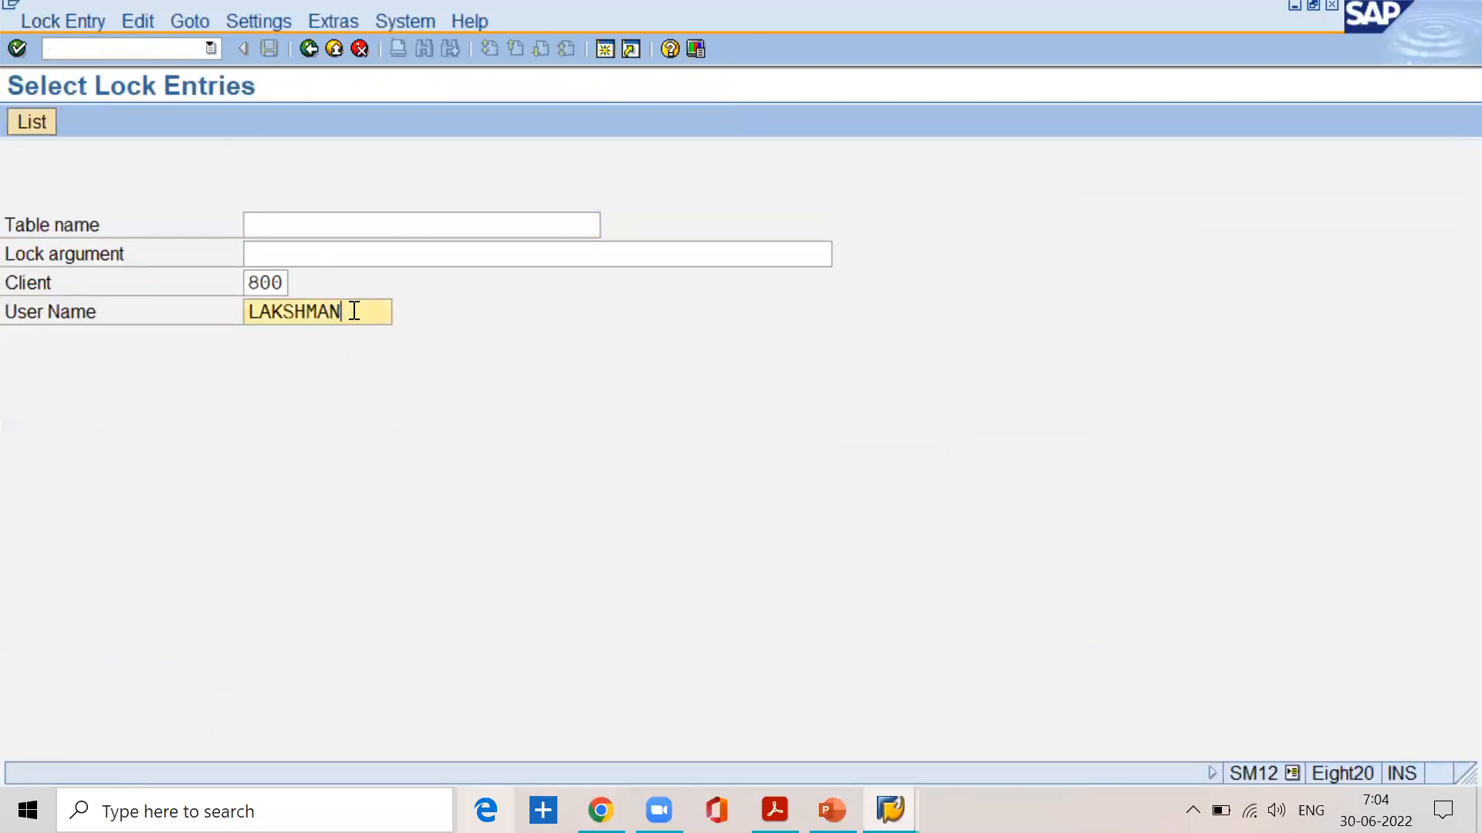
click(65, 20)
click(70, 50)
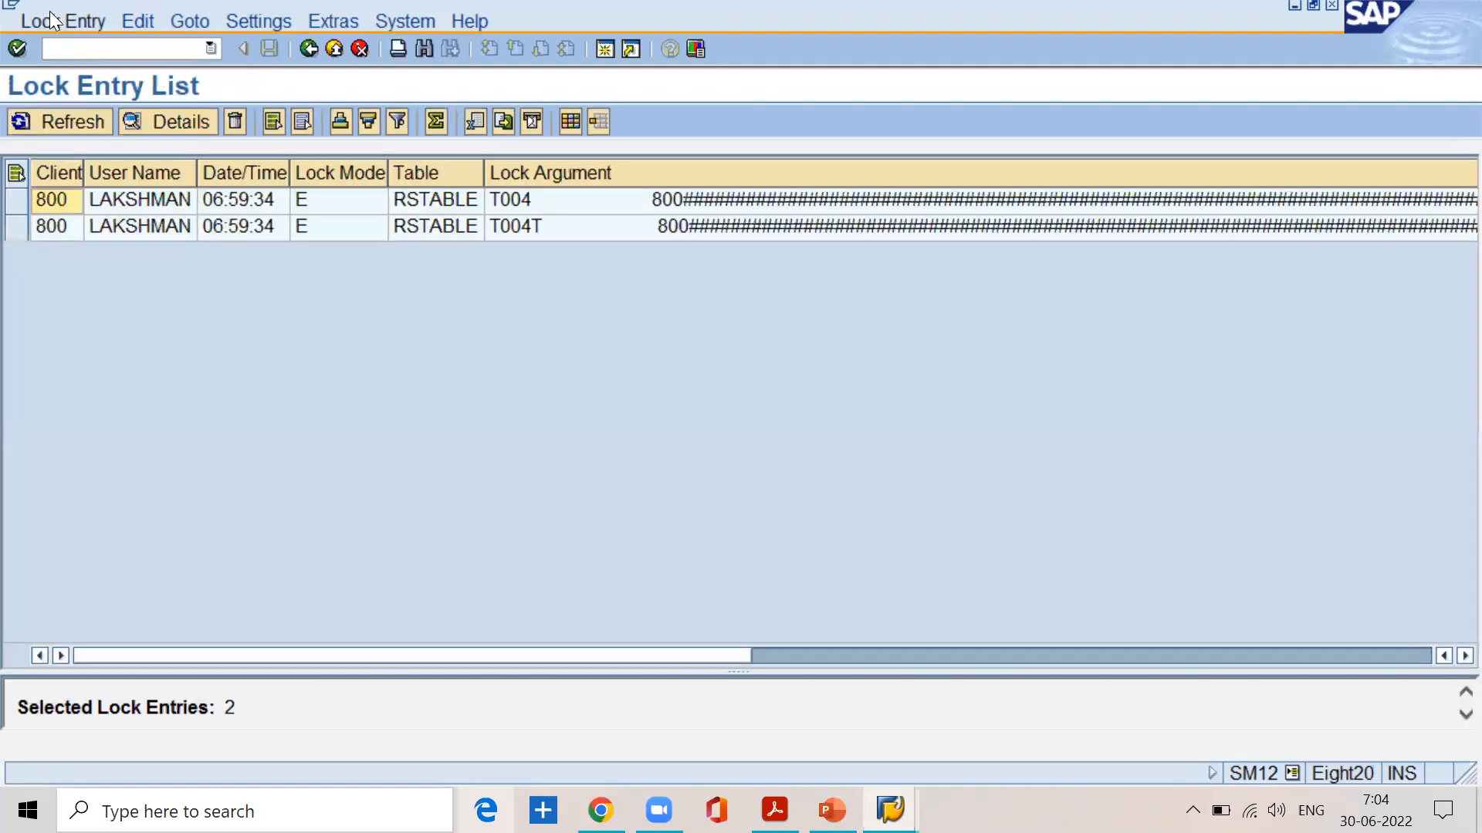
- Delete all lock entries in the list and return to the SAP Easy Access screen
click(56, 23)
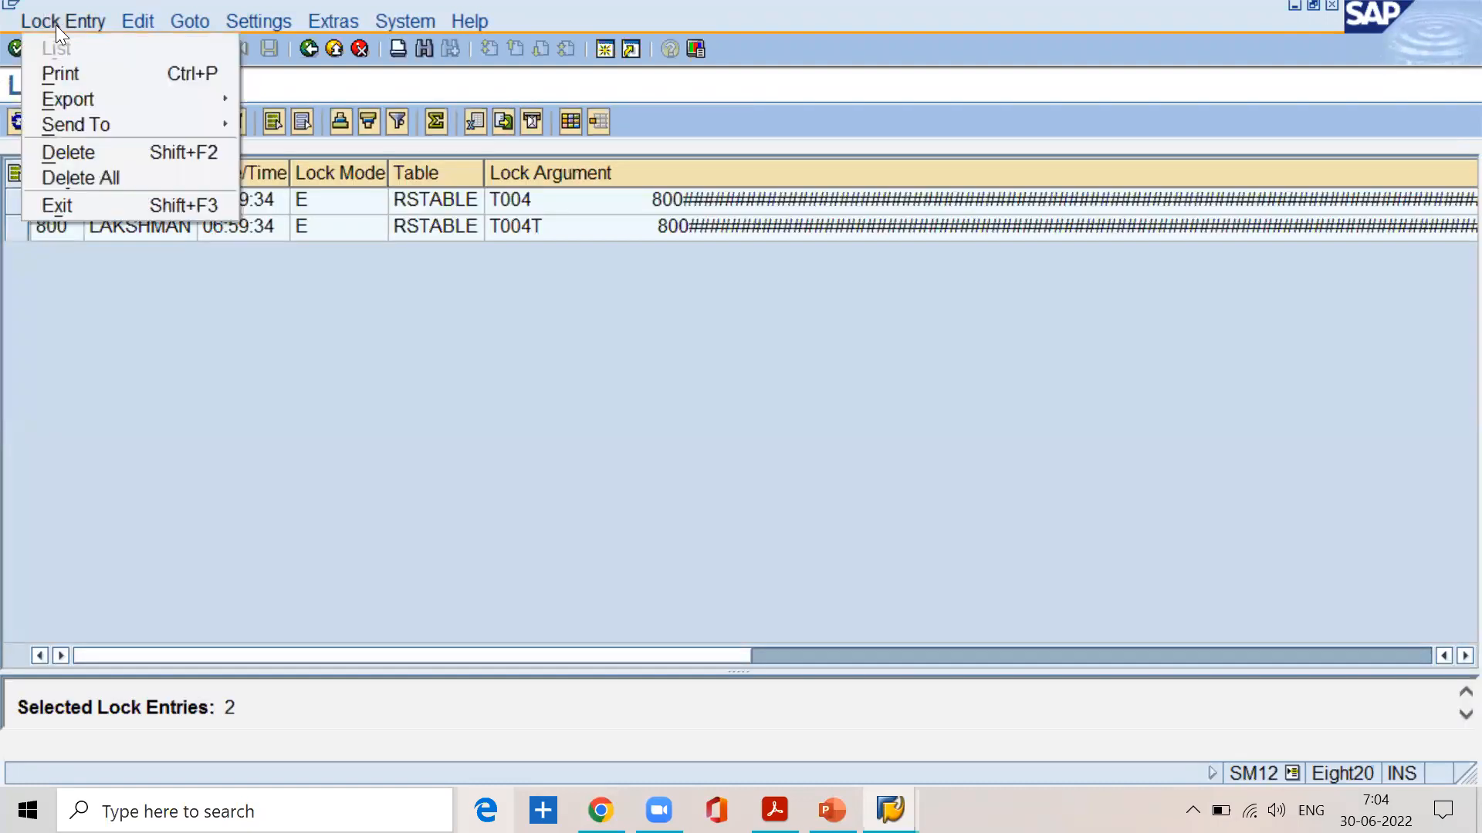
click(91, 177)
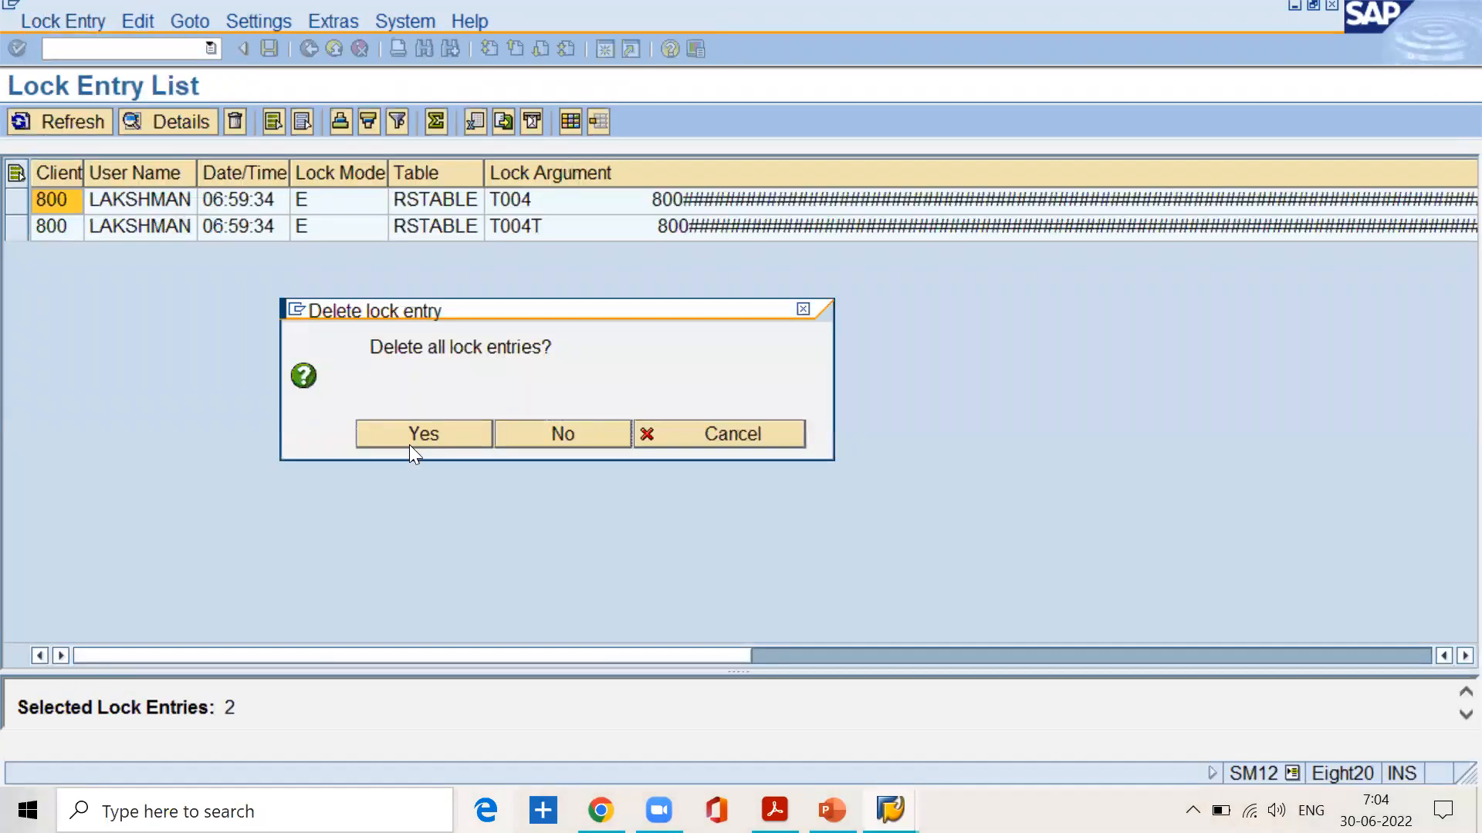
click(409, 437)
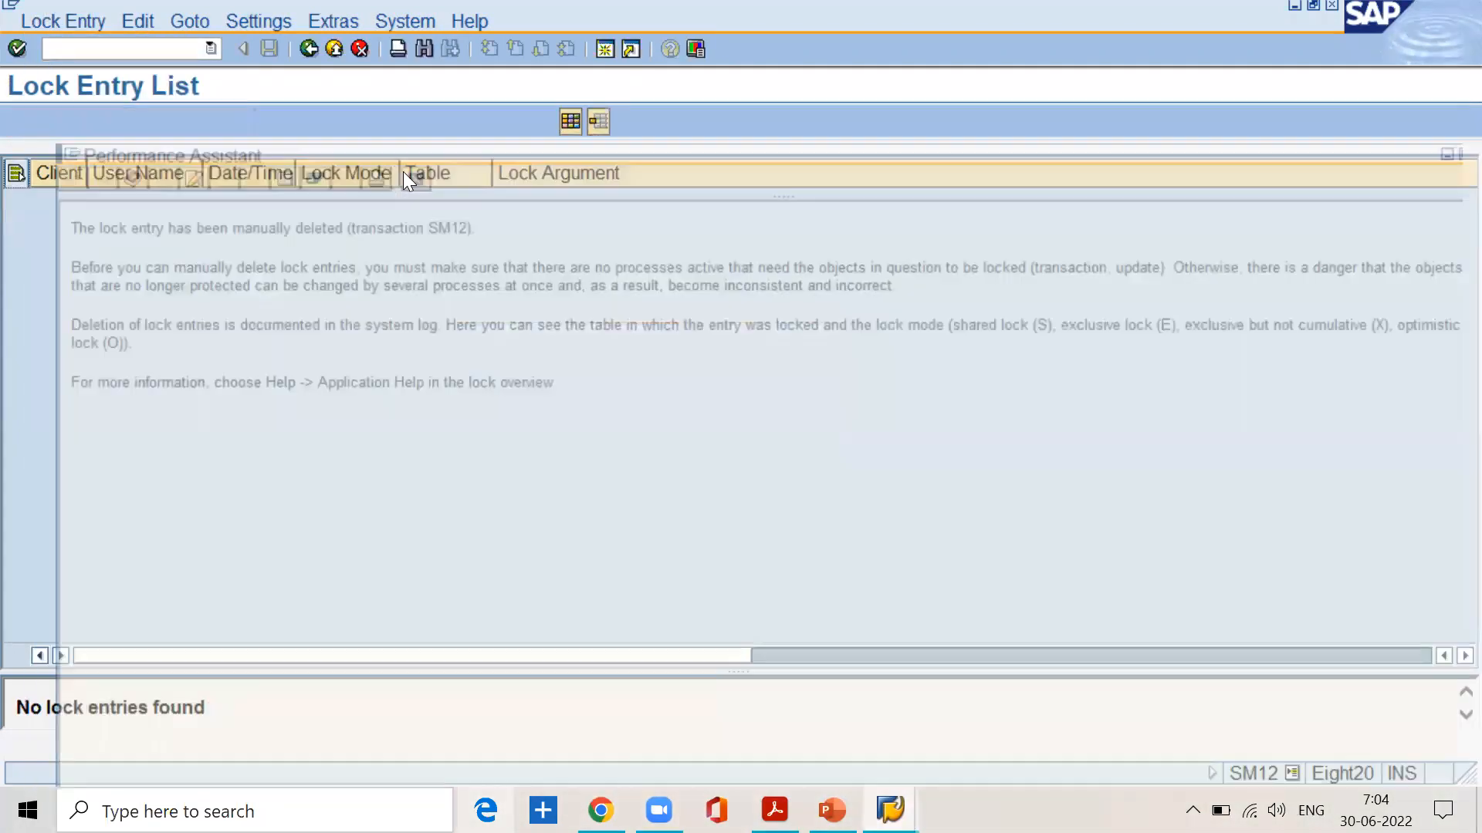
click(316, 53)
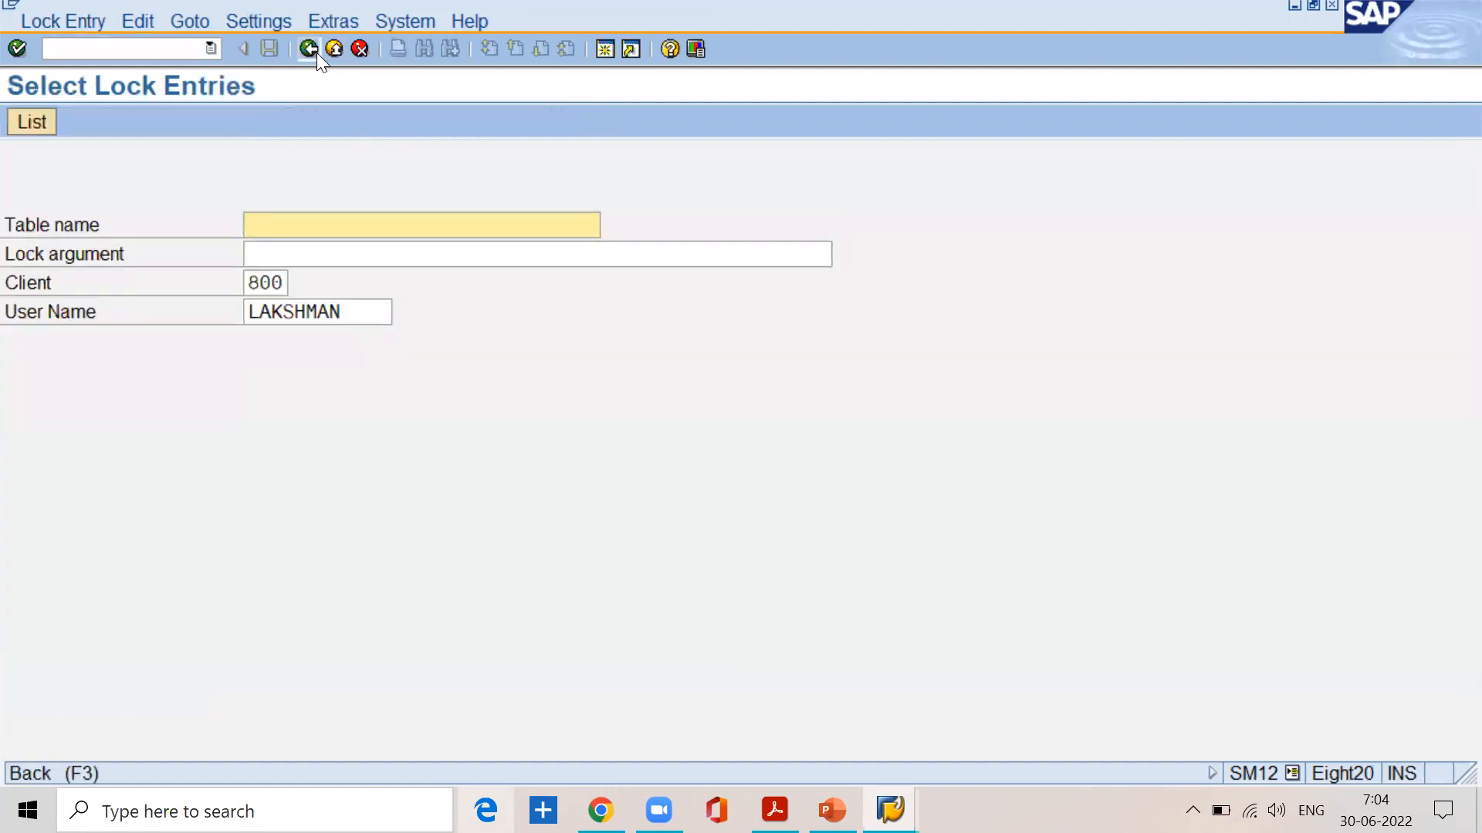
click(316, 53)
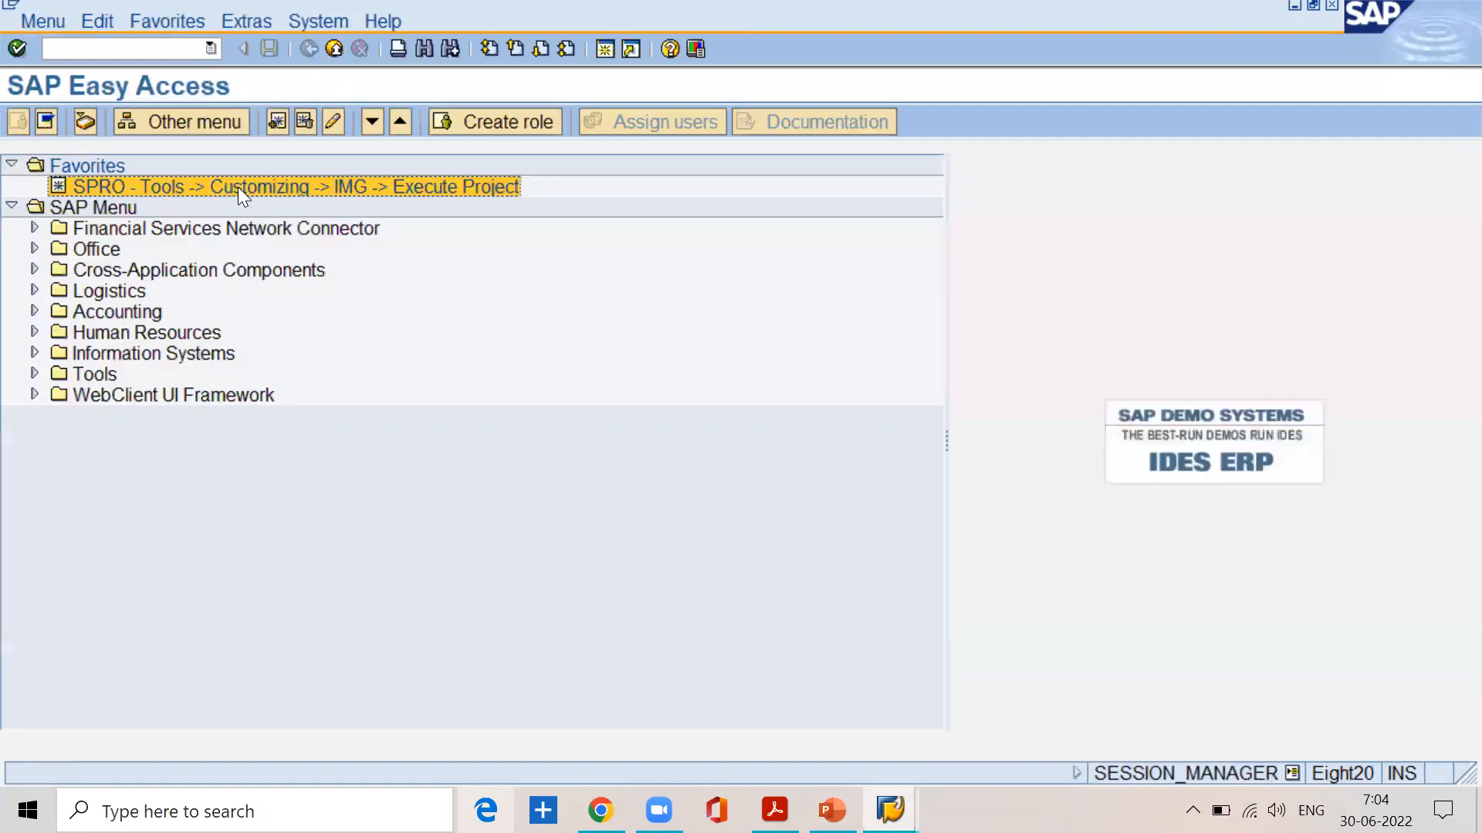
- Open the SAP Reference IMG and expand Financial Accounting (New), General Ledger Accounting (New) and Master Data
double_click(238, 187)
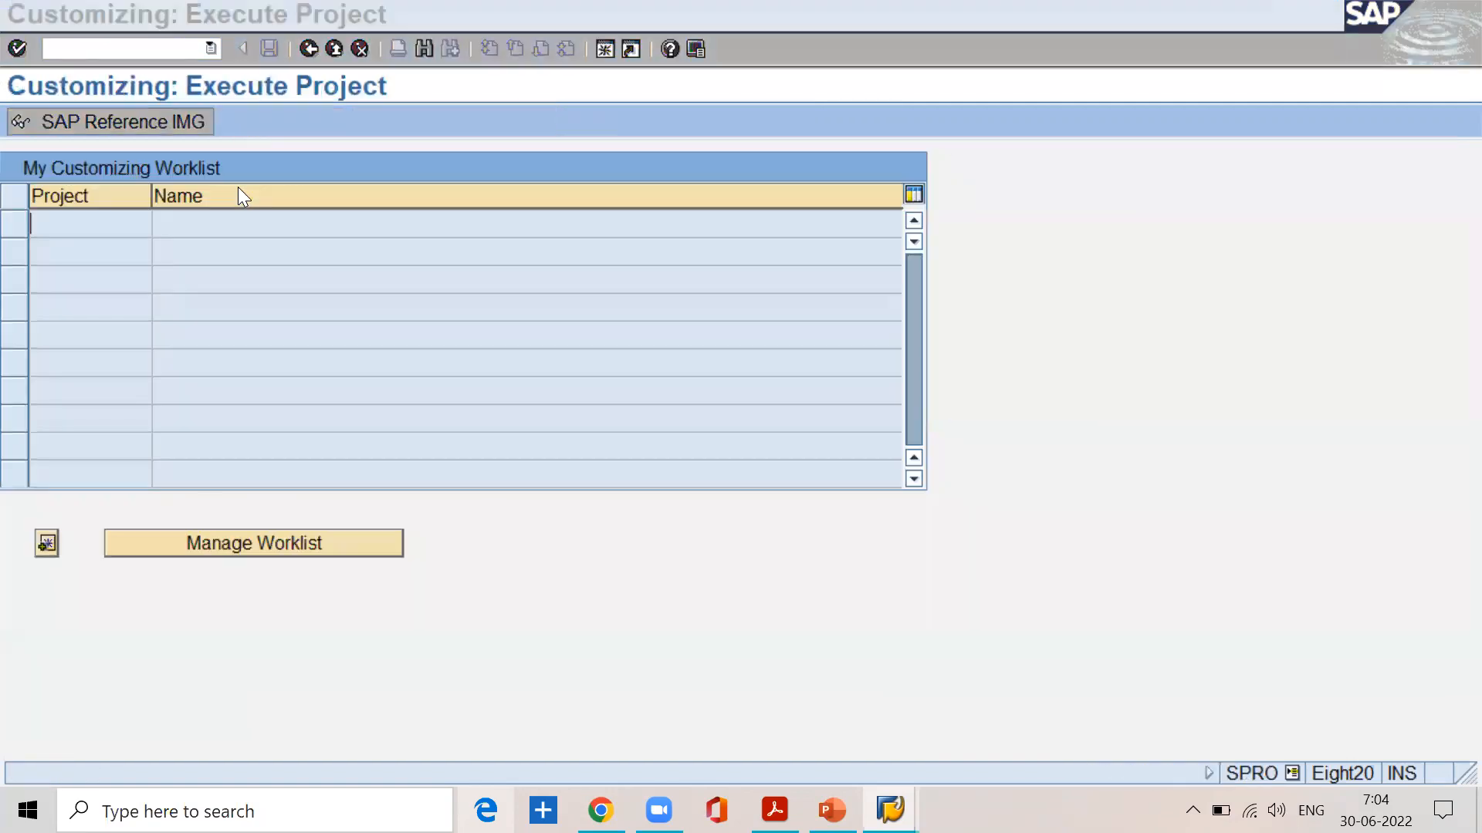
click(176, 117)
click(107, 526)
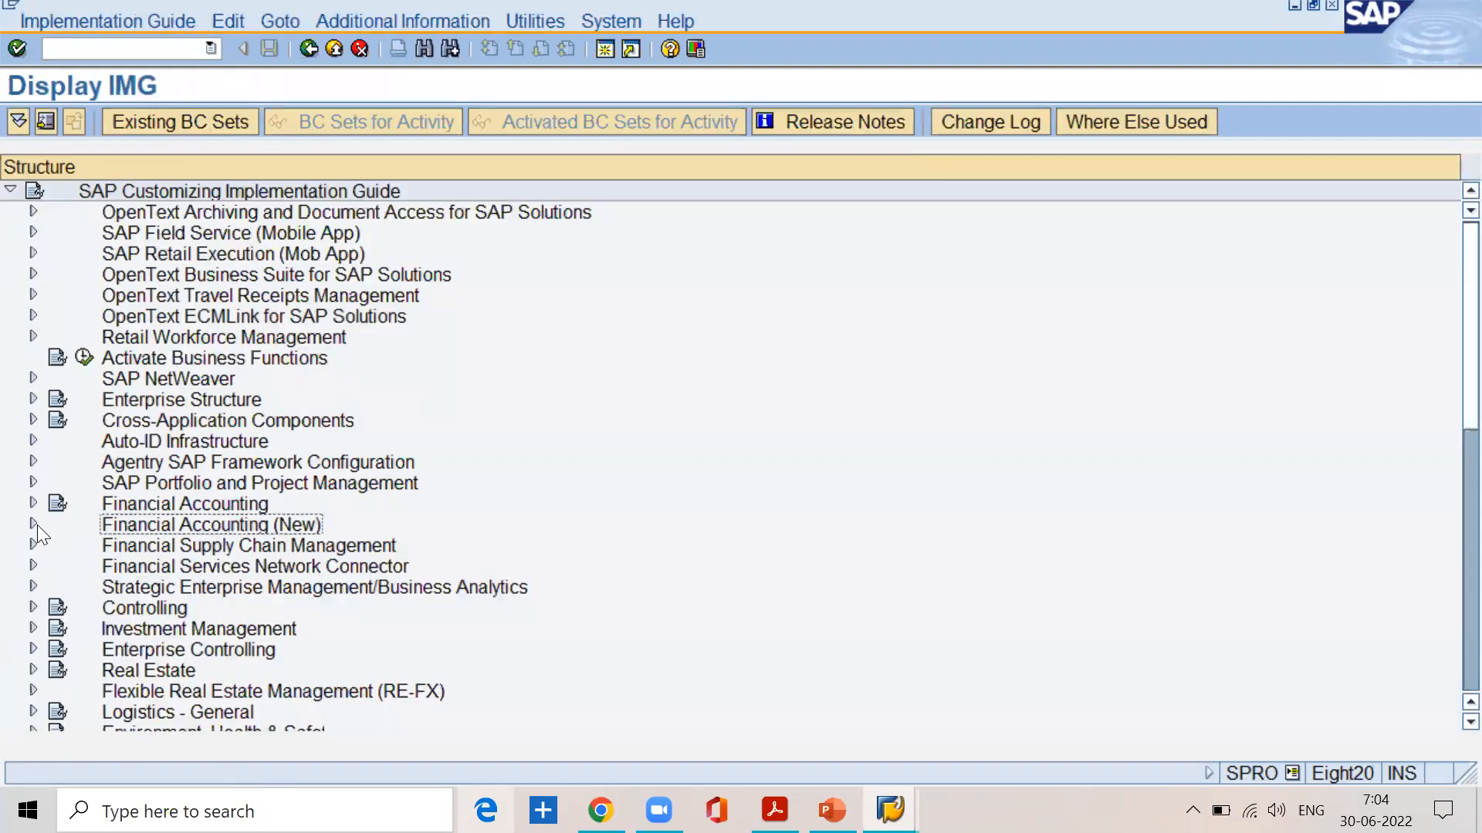
click(36, 525)
click(54, 544)
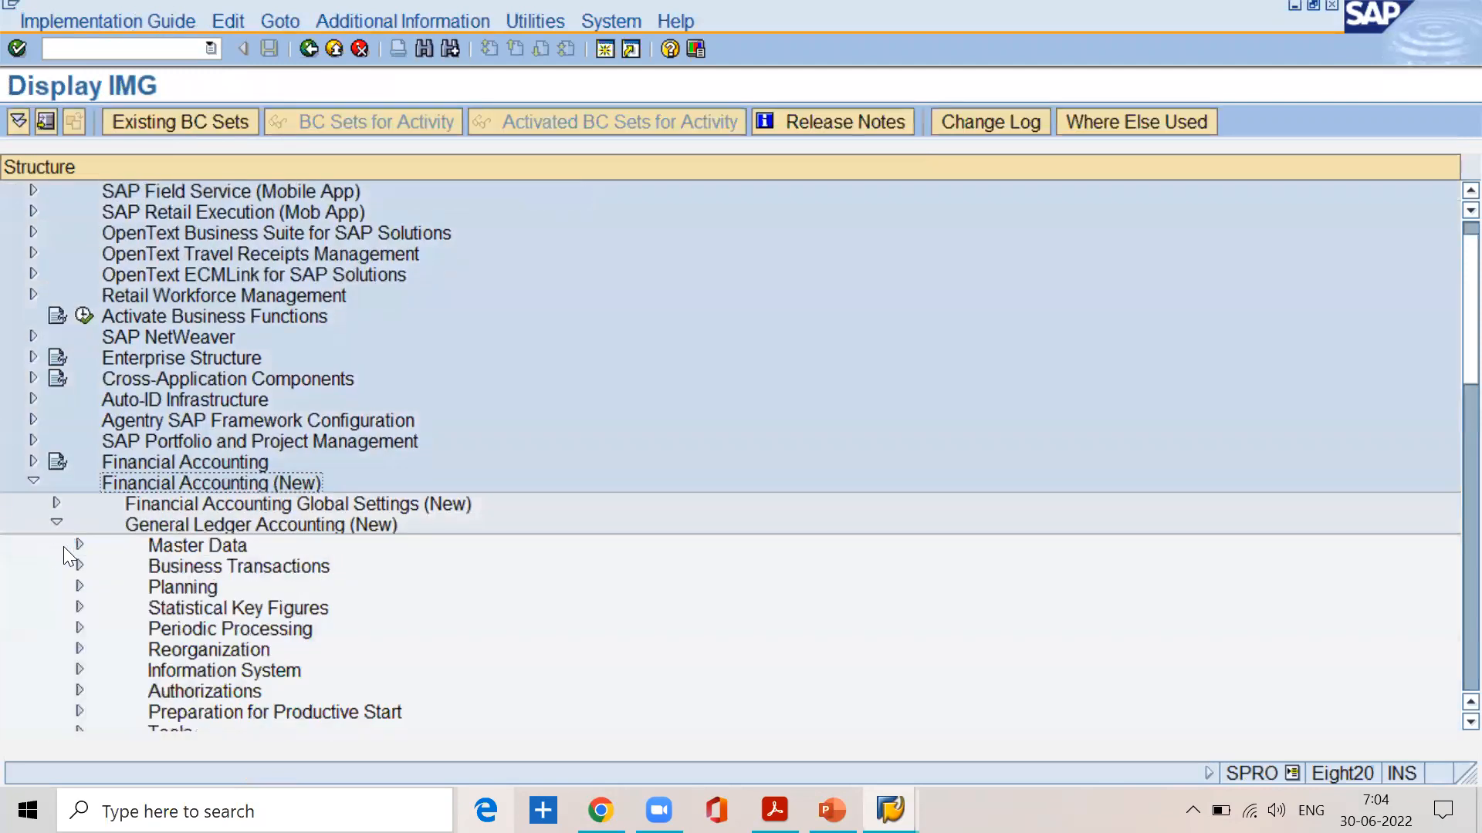
click(79, 544)
- Expand G/L Accounts and Preparations, and execute the Edit Chart of Accounts List activity
click(102, 563)
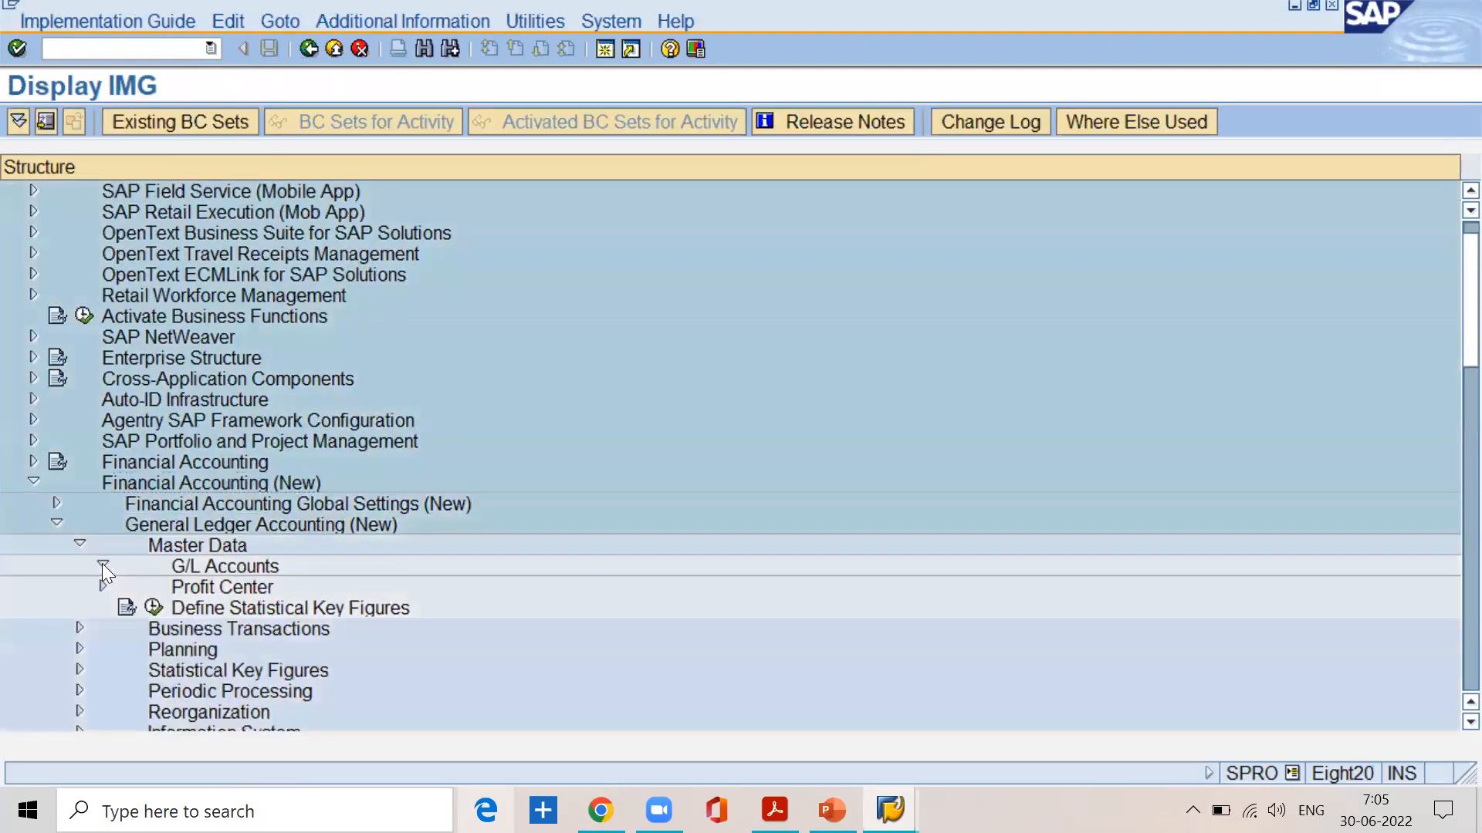
click(124, 585)
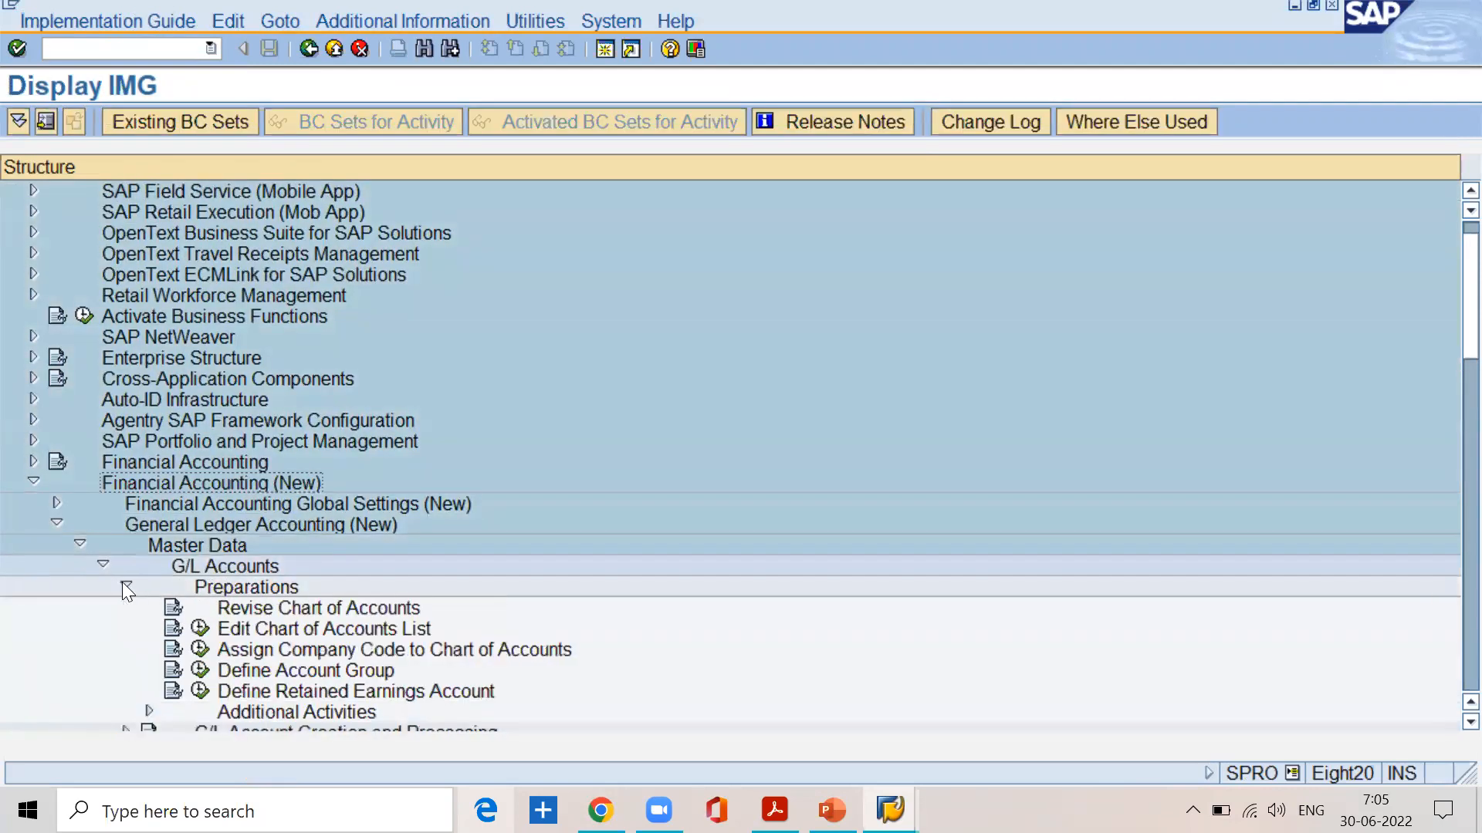
click(200, 630)
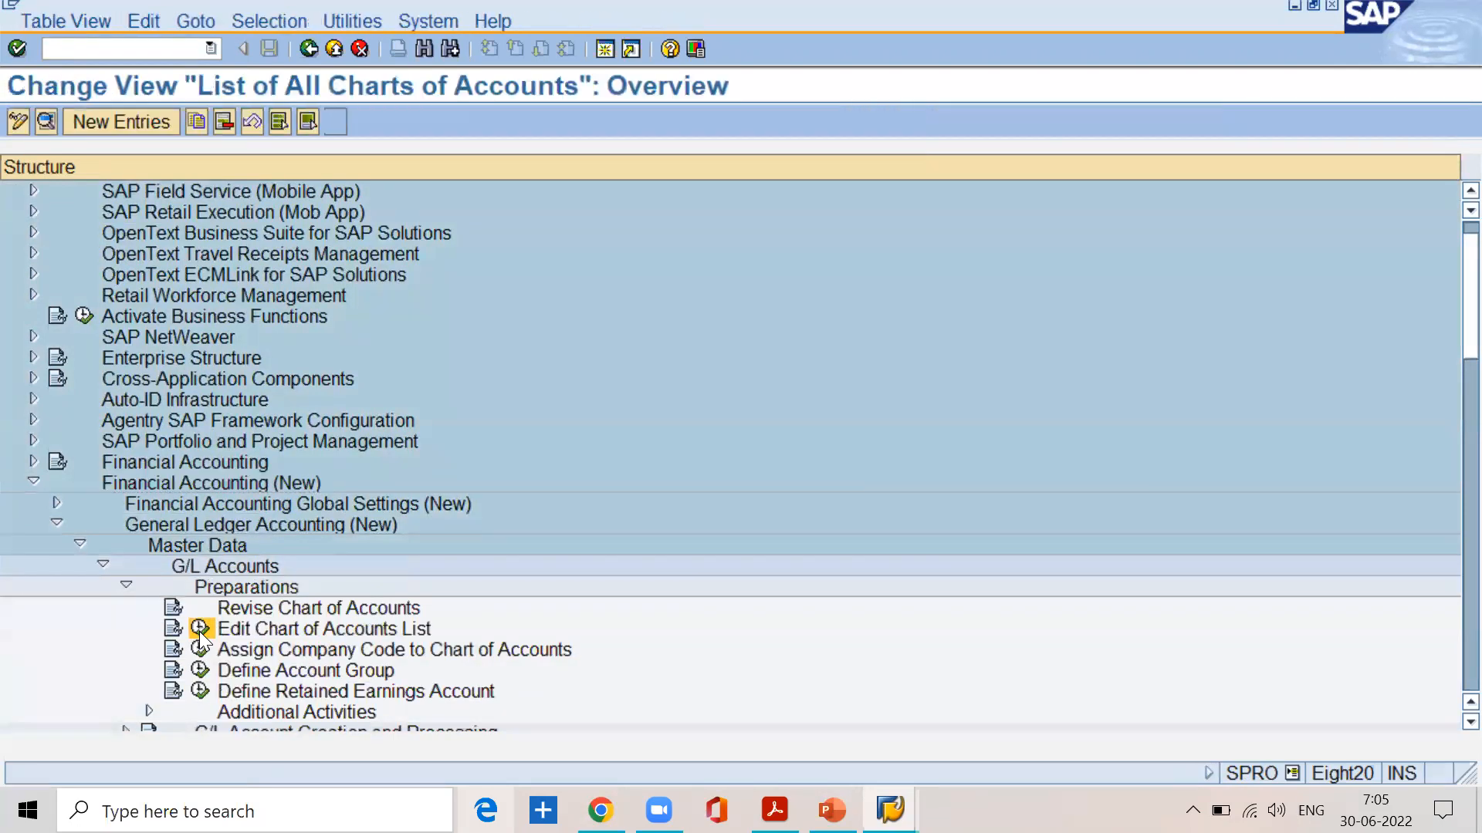
- Add a new chart of accounts sspn described as "operational chart of accounts for sspn"
click(128, 113)
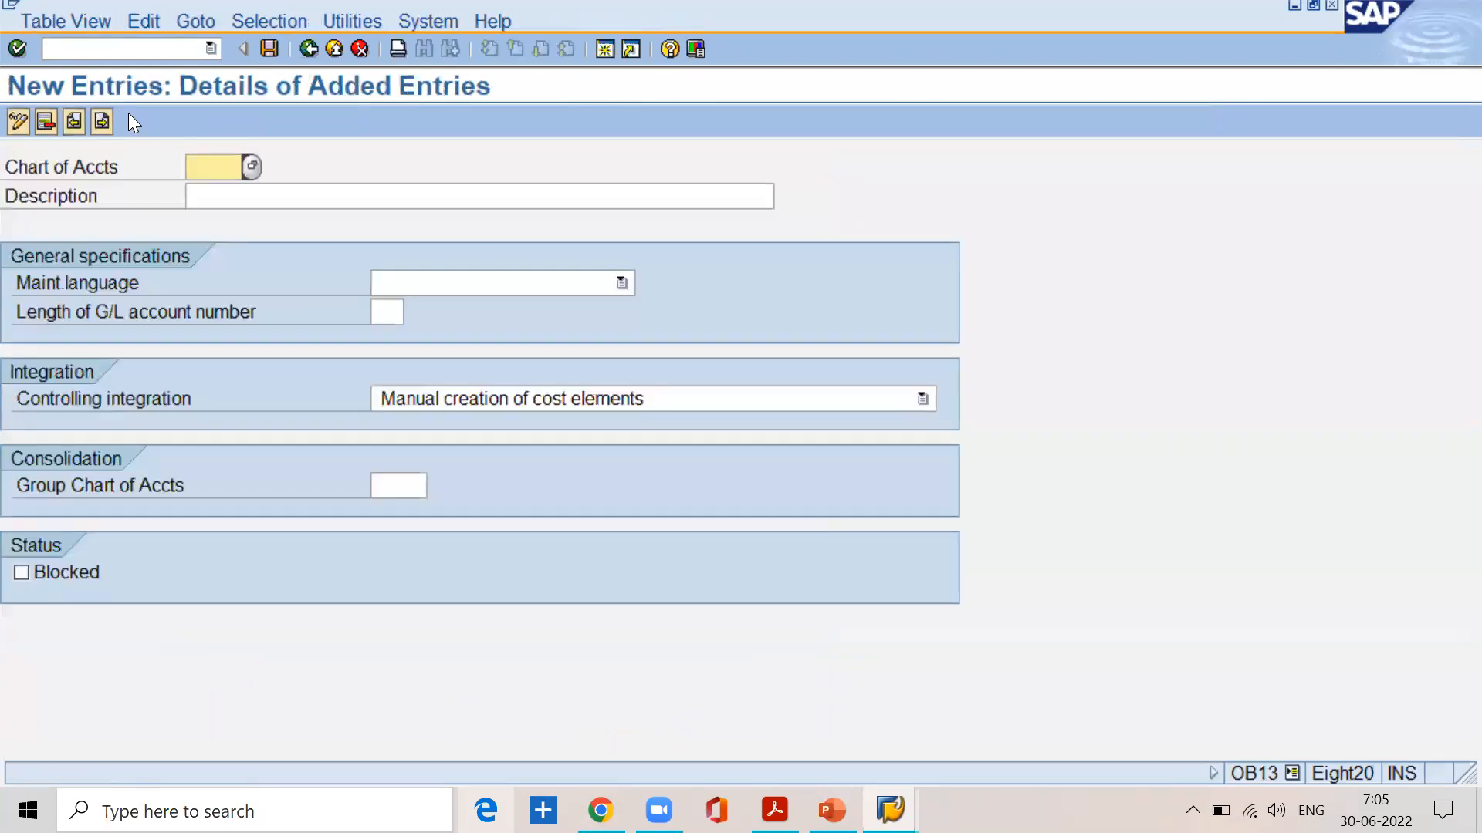
text(sspn)
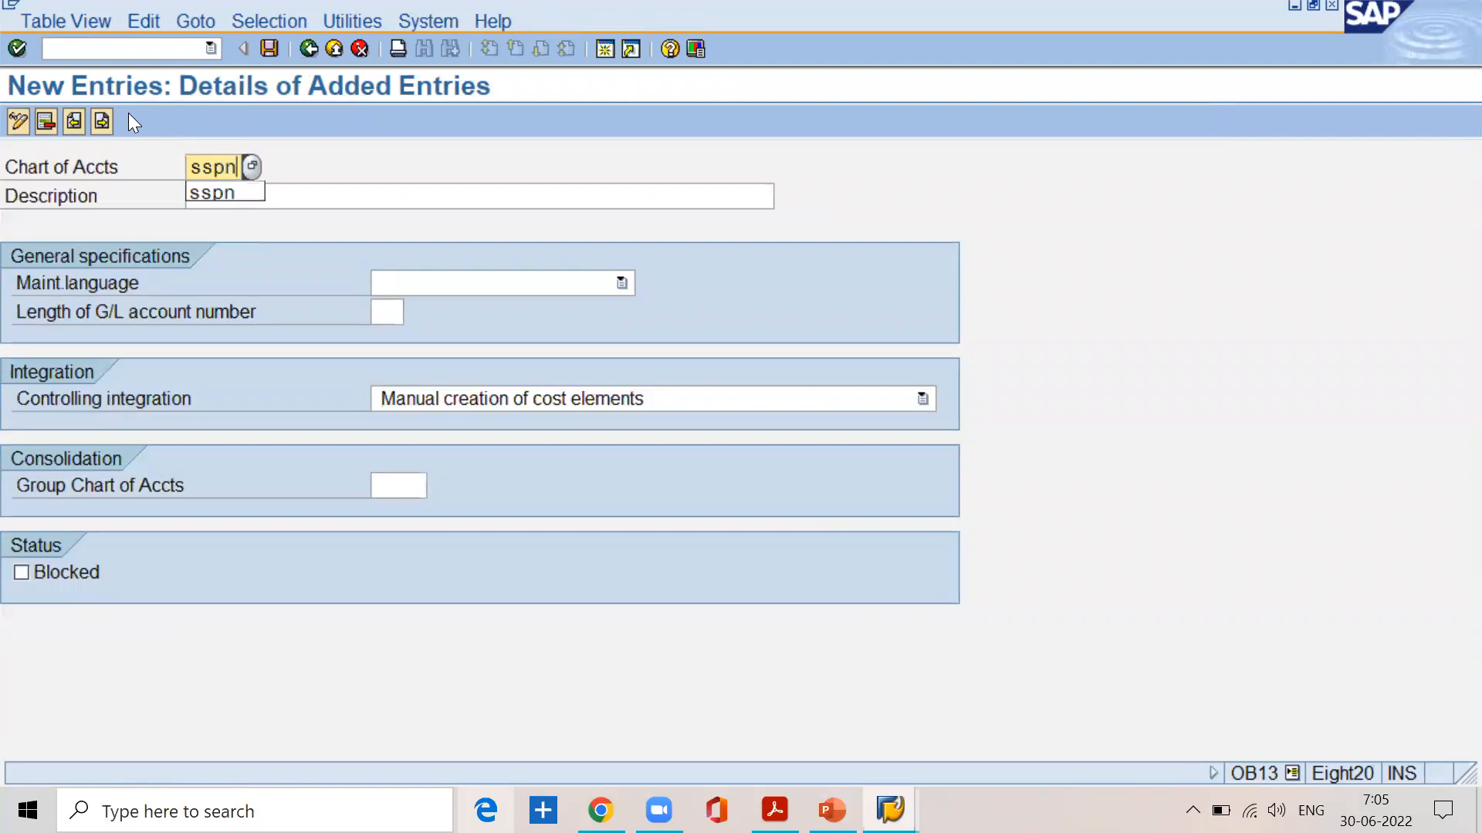
key(Tab)
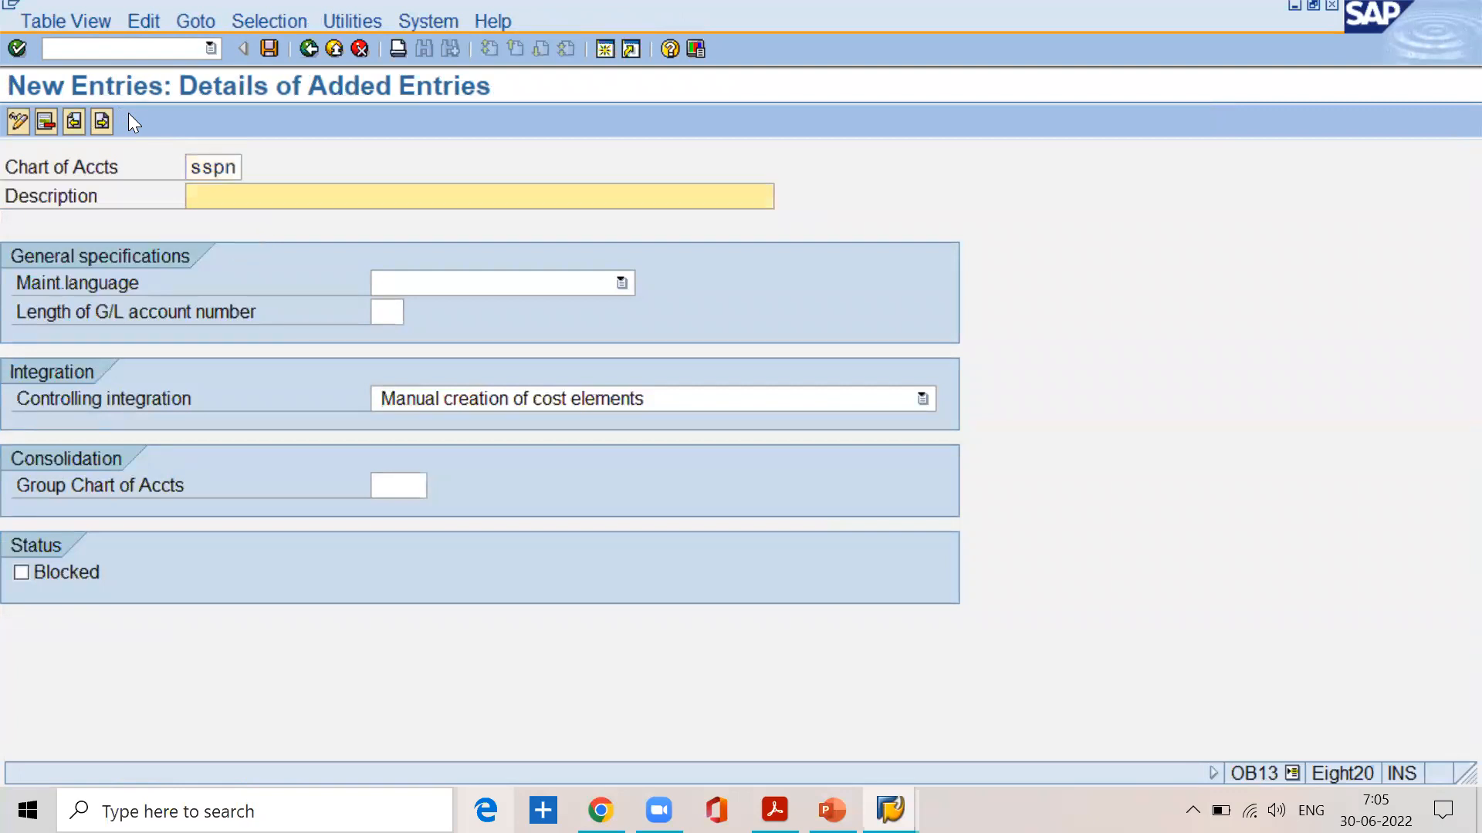
text(o)
key(Return)
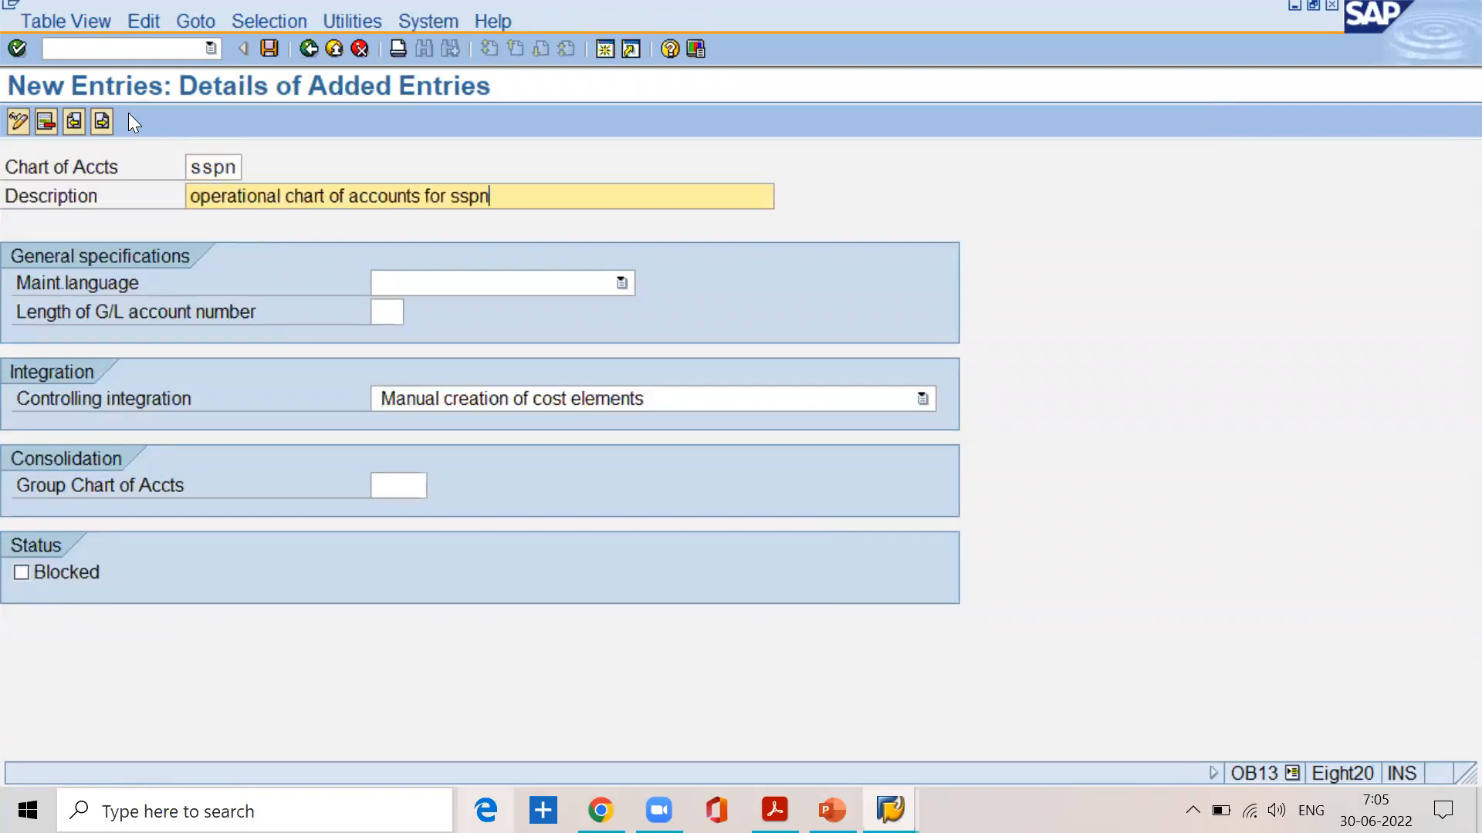
- Choose EN English as the maintenance language and enter 06 as the G/L account number length
key(Tab)
text(E)
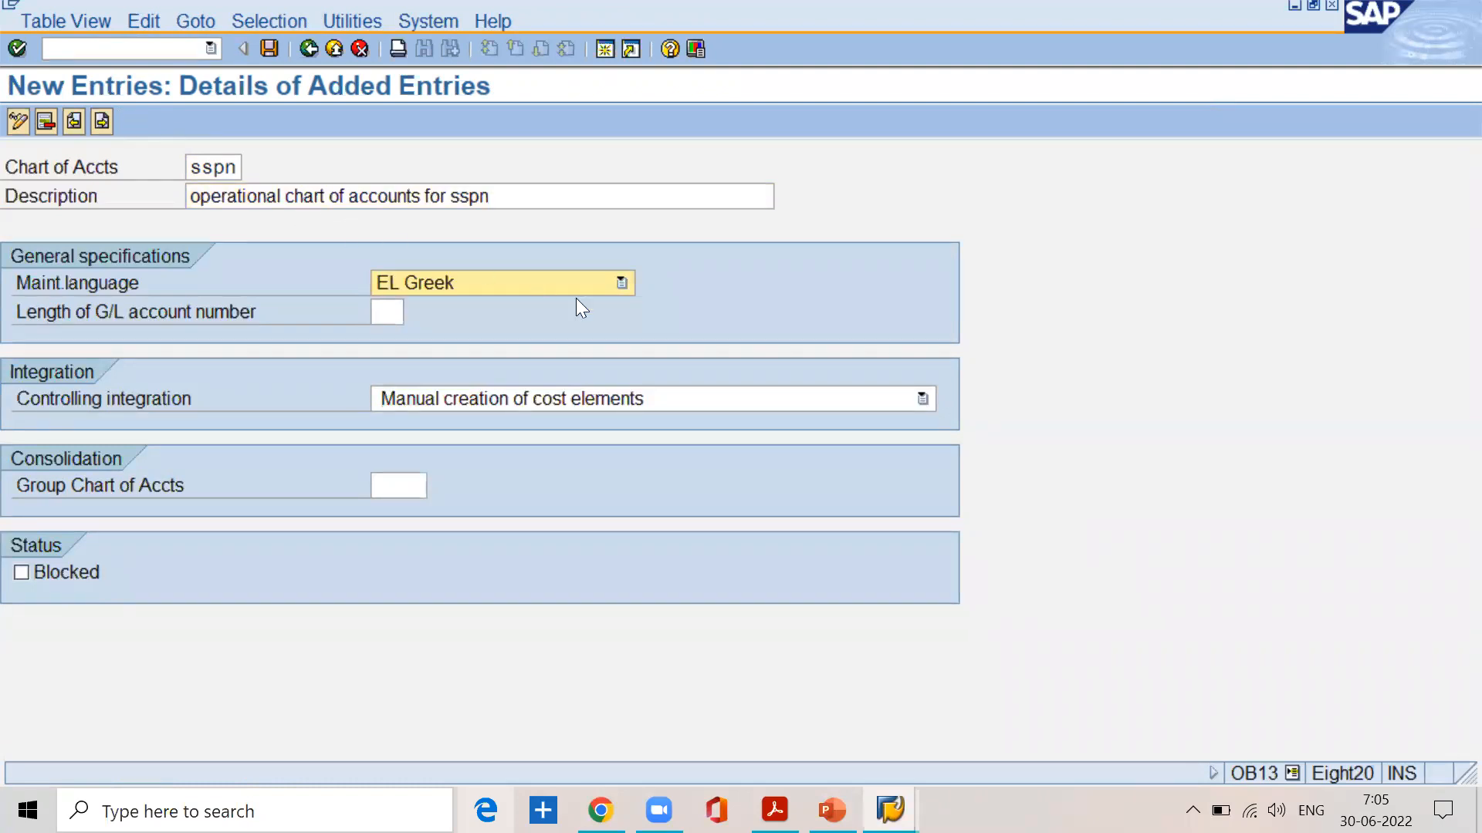
click(622, 282)
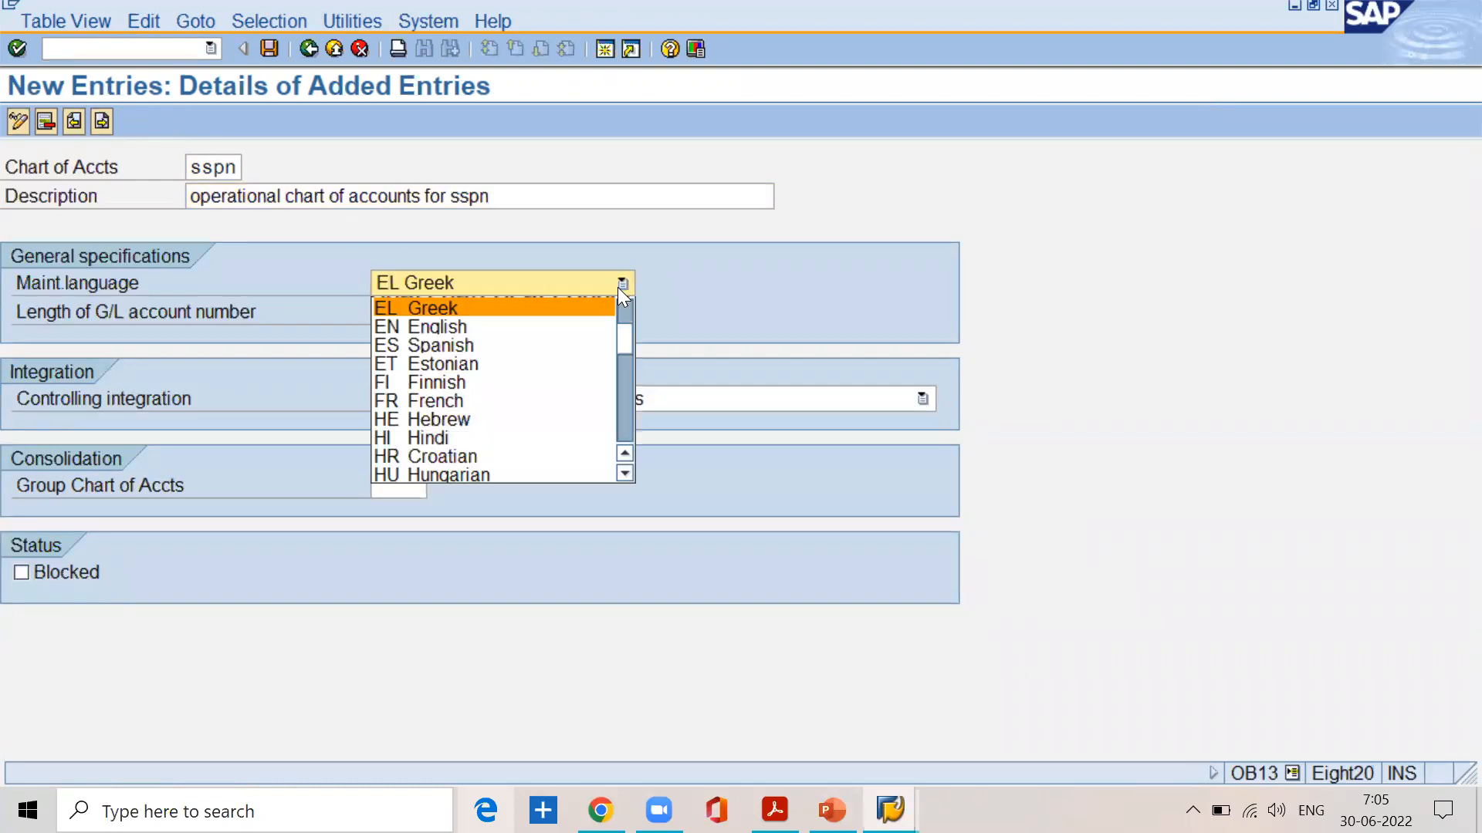
click(580, 326)
click(395, 313)
text(06)
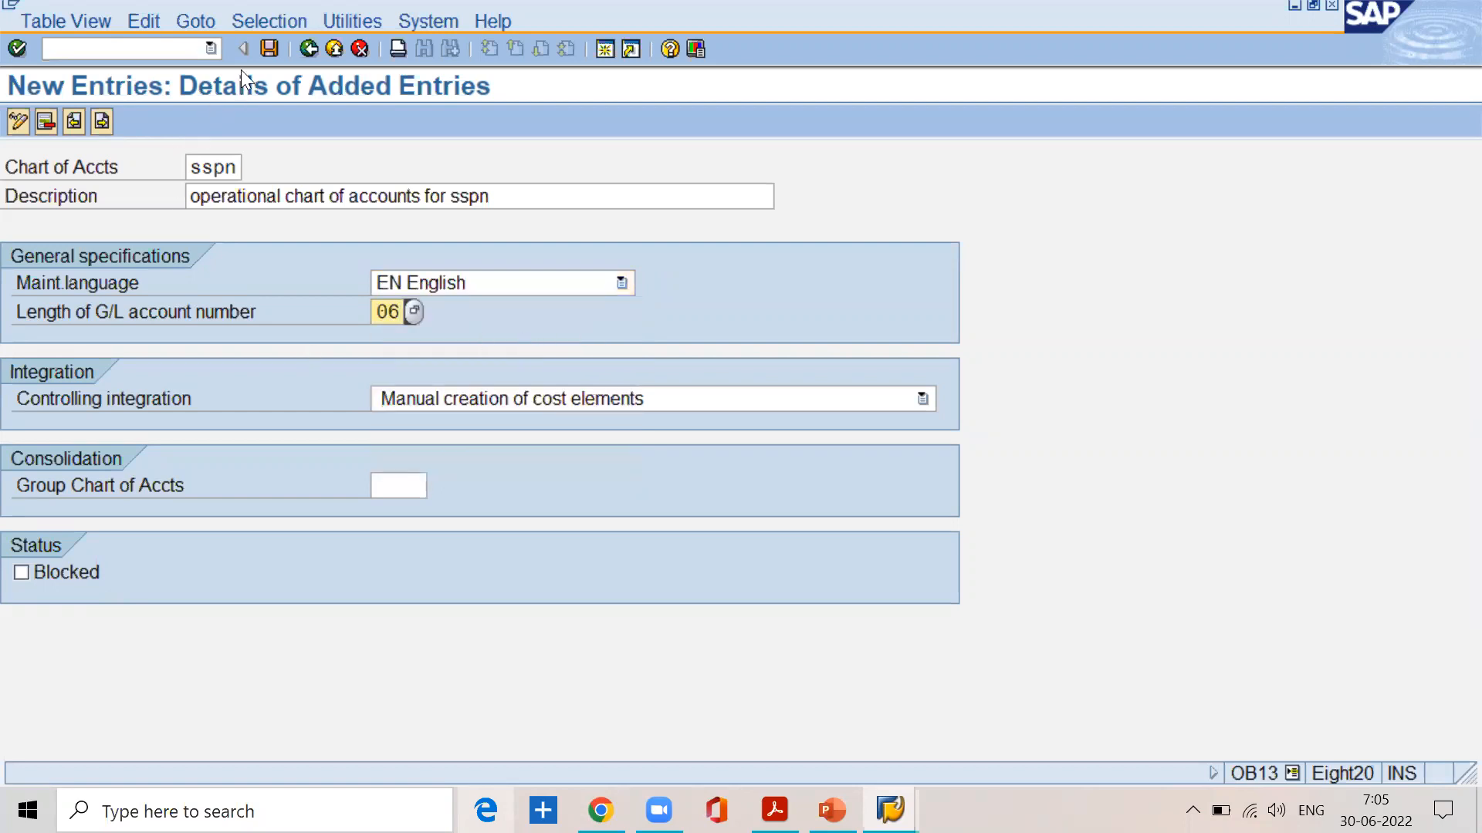
- Save the chart of accounts under the proposed customizing request and switch to BASIC SETTINGS.pdf in Adobe Acrobat Reader
click(268, 49)
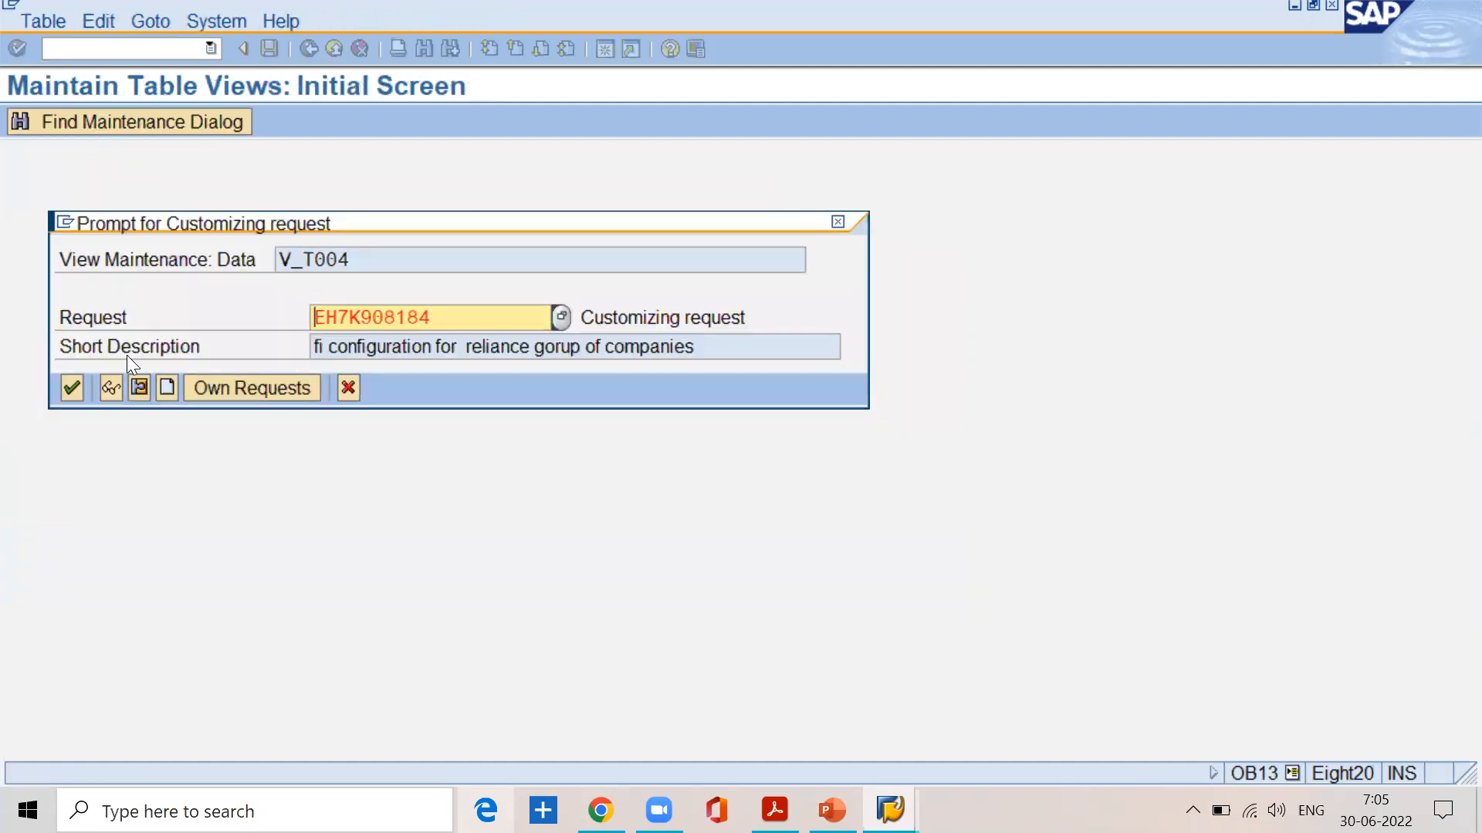
click(71, 387)
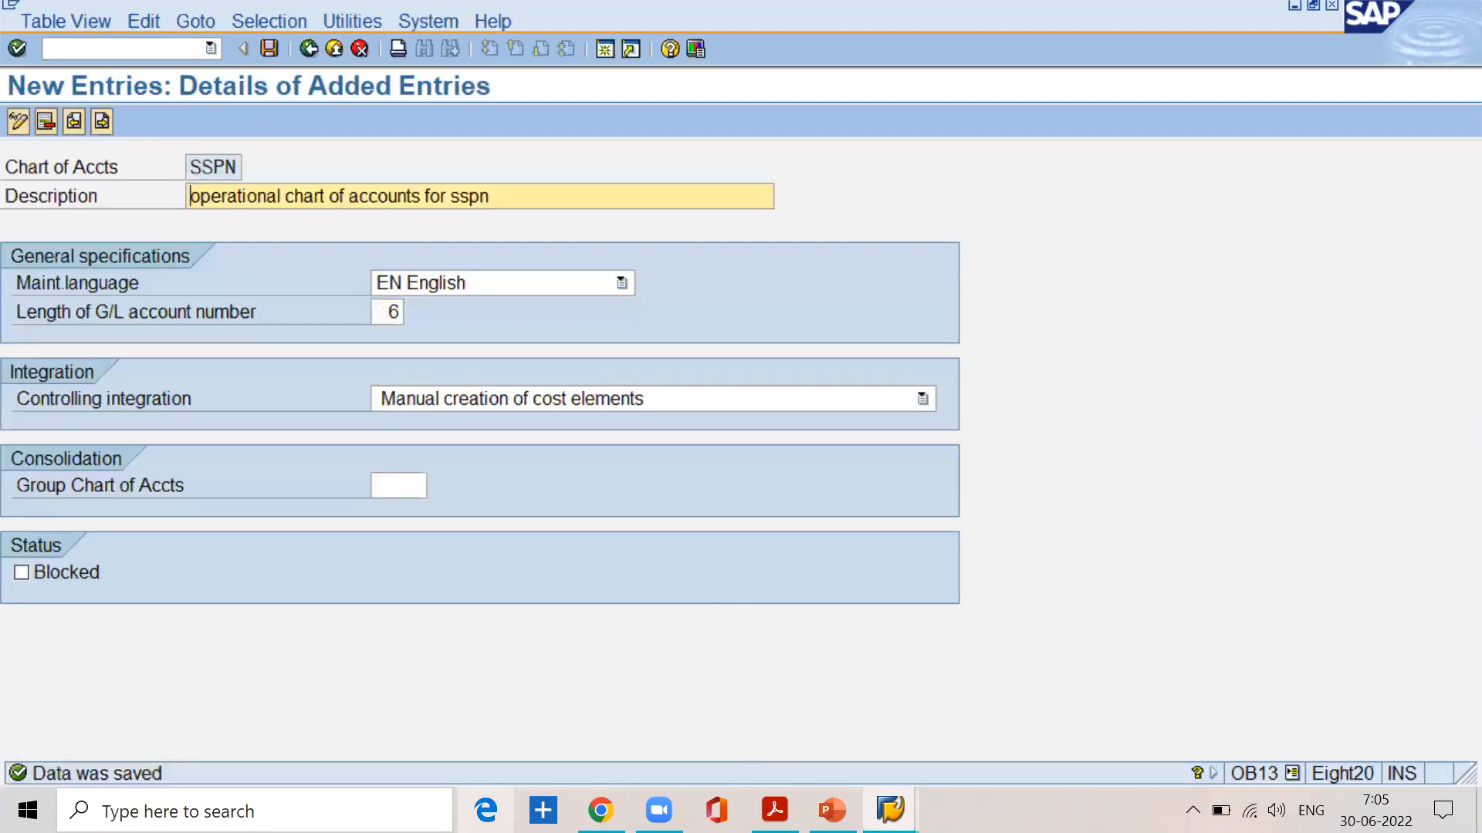
key(alt+Tab)
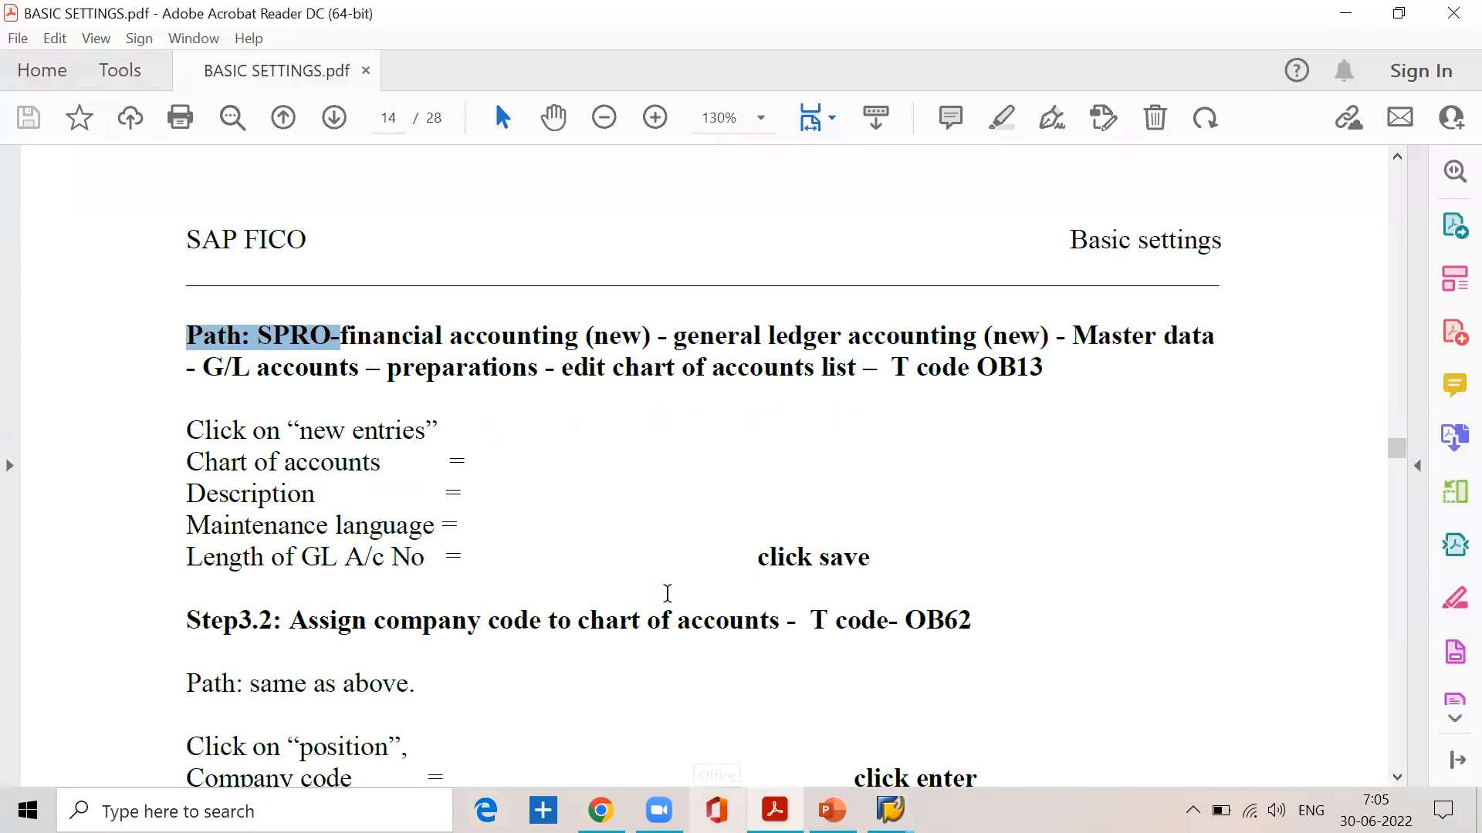
- Review the OB13 and OB62 chart of accounts instructions in the guide and return to the SAP window
scroll(866, 538, up, 5)
scroll(867, 538, down, 3)
scroll(866, 537, down, 5)
scroll(867, 512, up, 2)
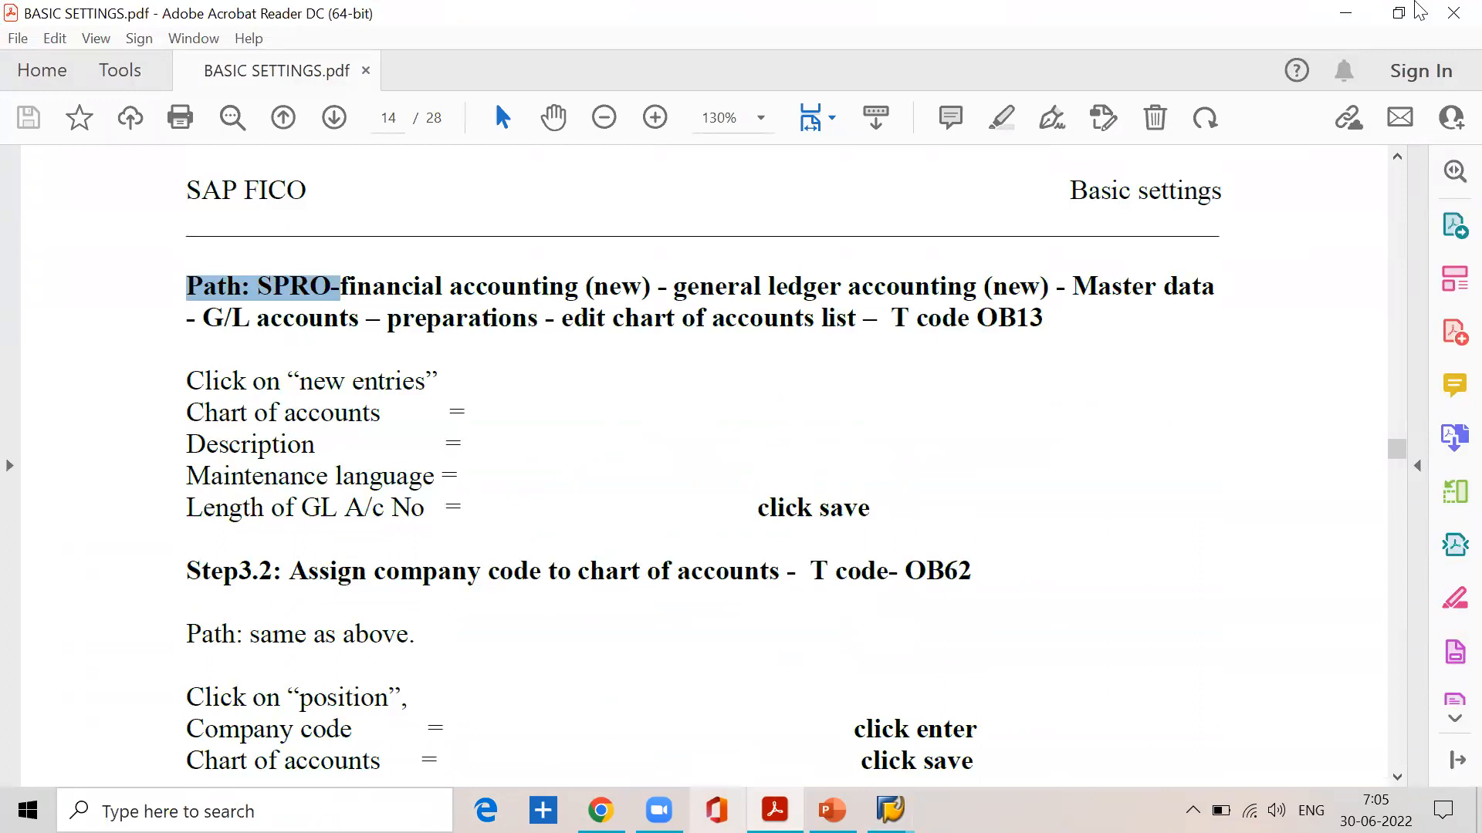
click(1345, 13)
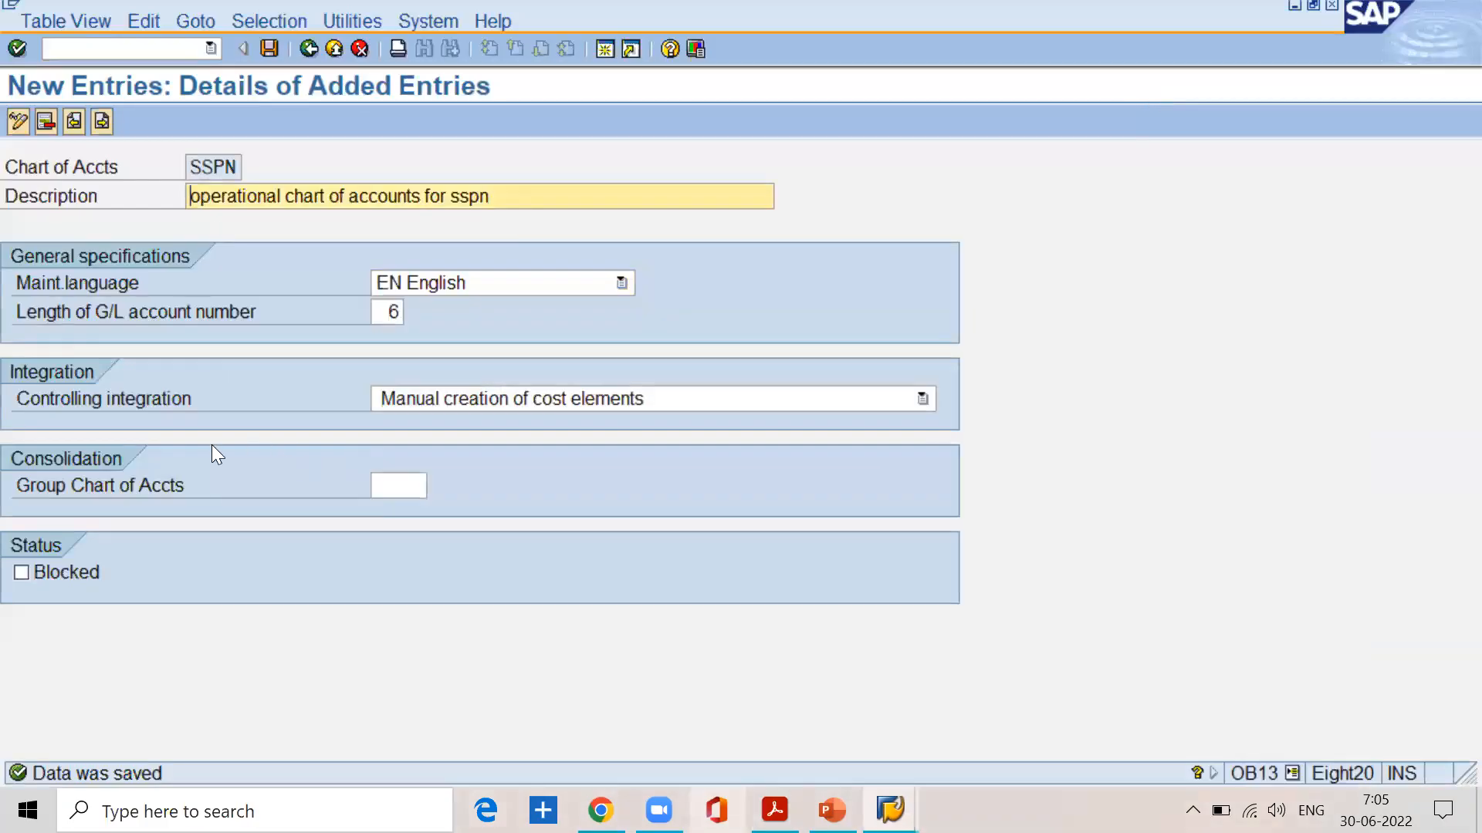
- Try automatic creation of cost elements for Controlling integration, restore Manual creation of cost elements, and save the chart of accounts
click(100, 407)
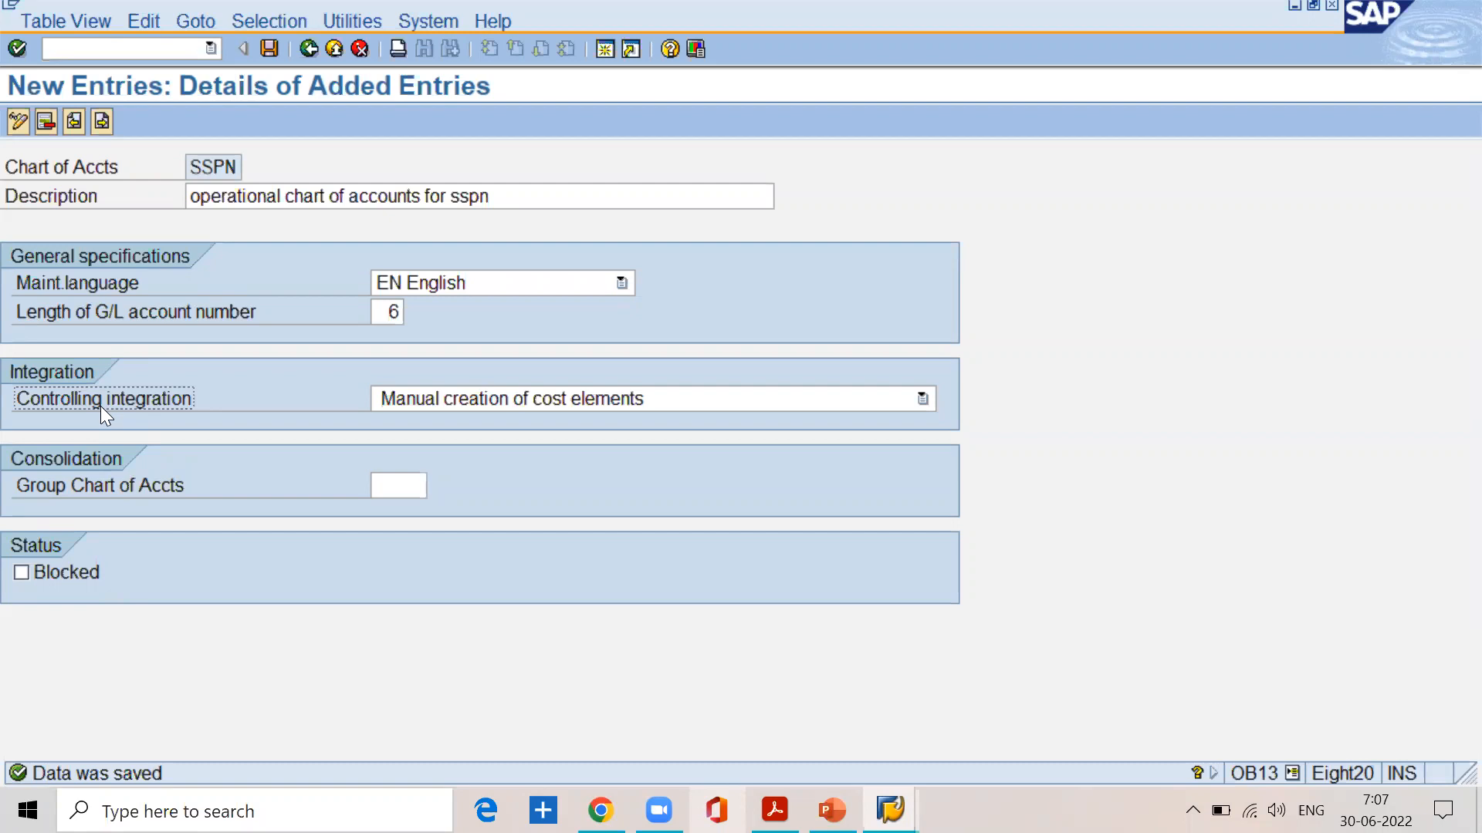
click(827, 407)
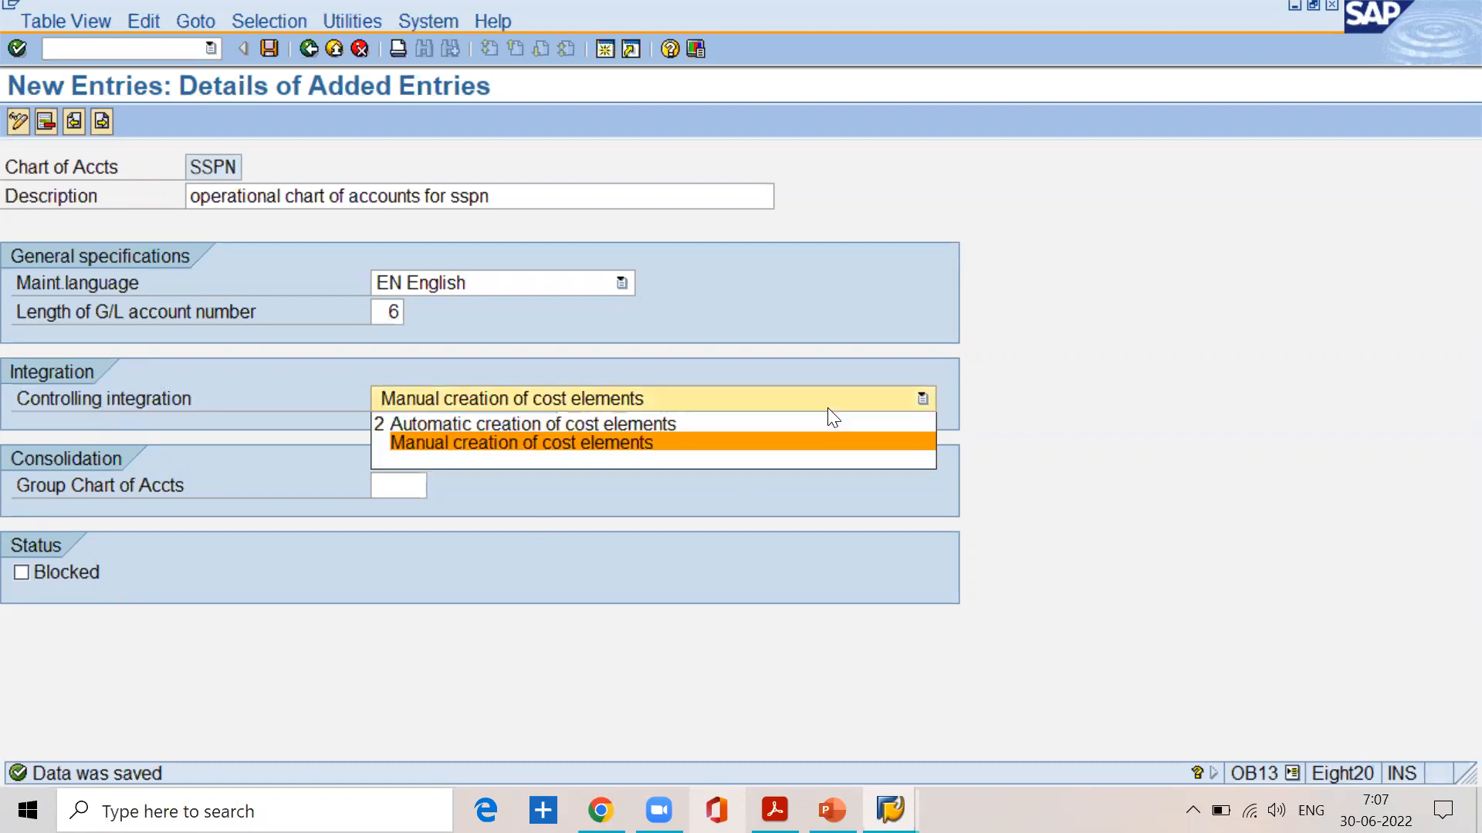
click(764, 425)
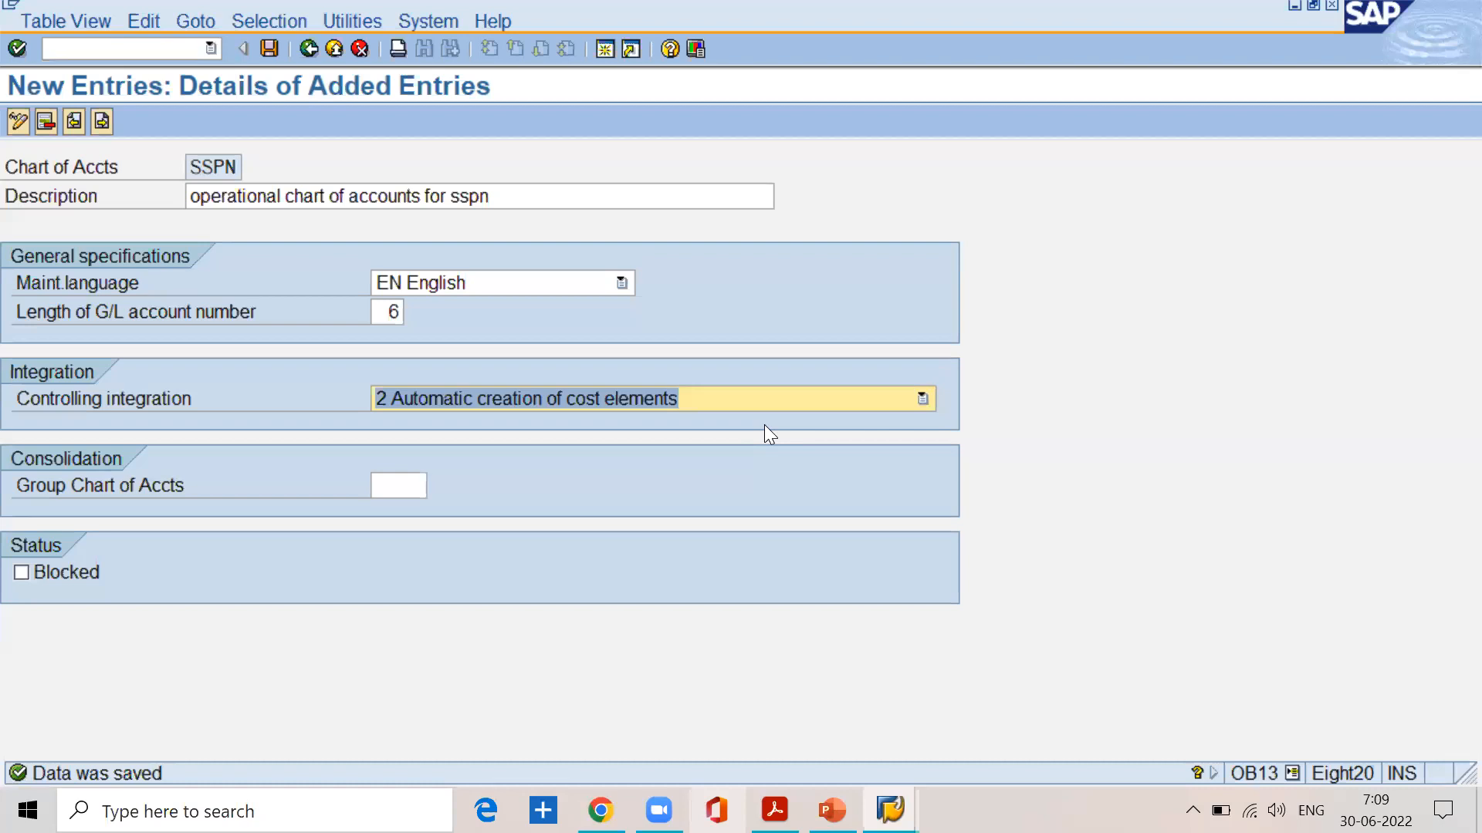
click(751, 404)
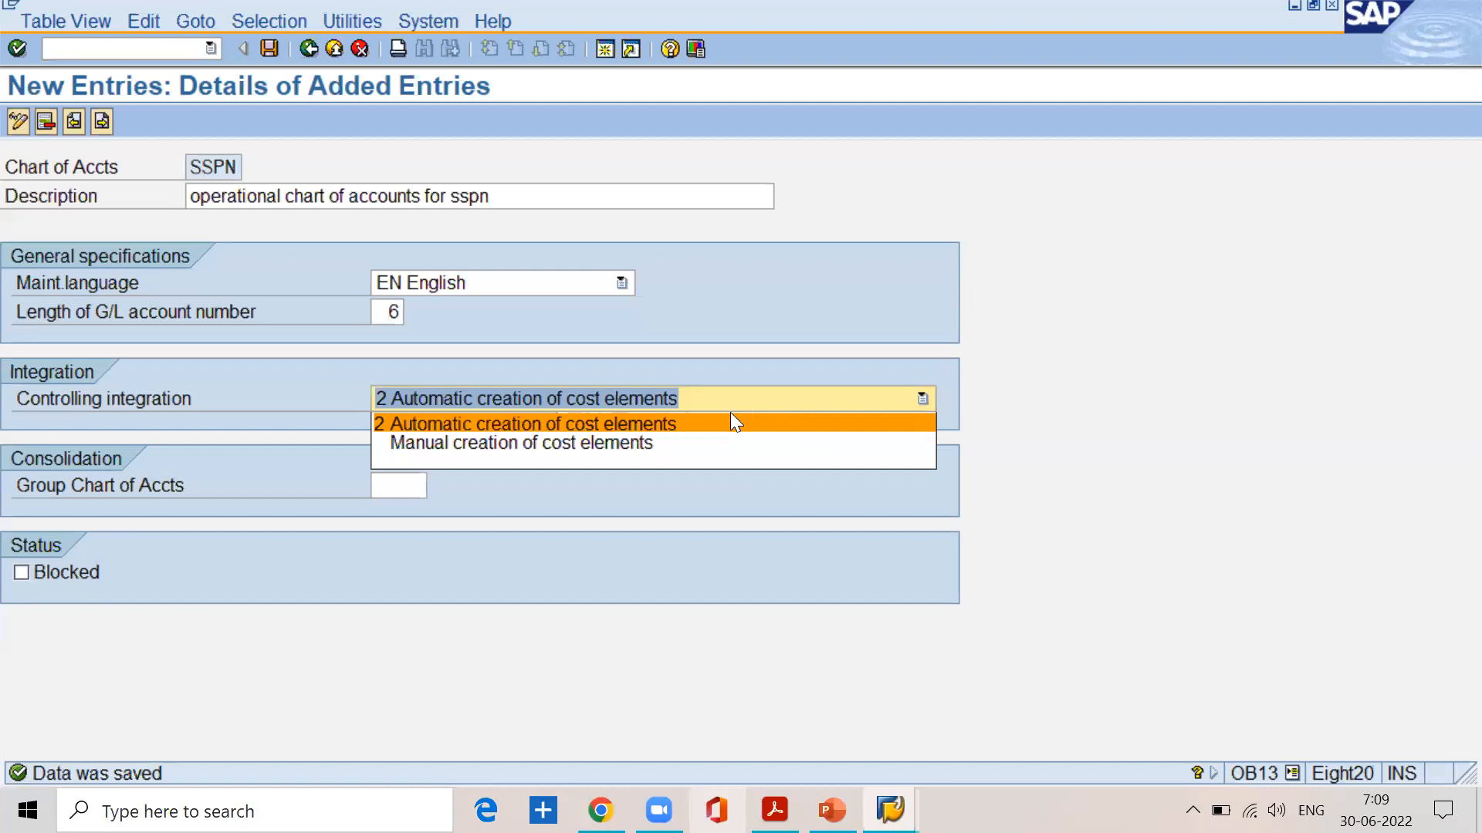
click(652, 443)
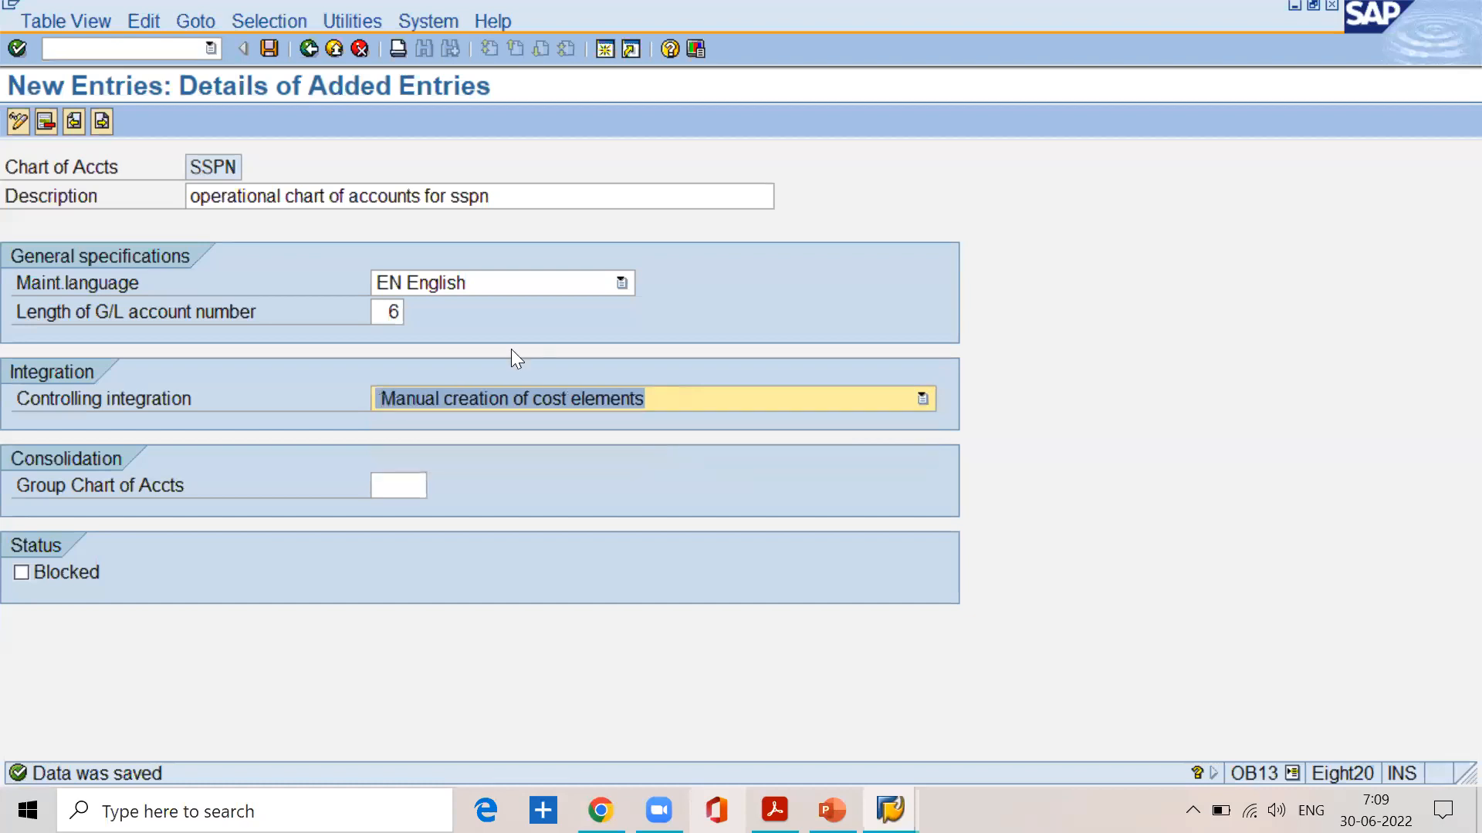
click(270, 49)
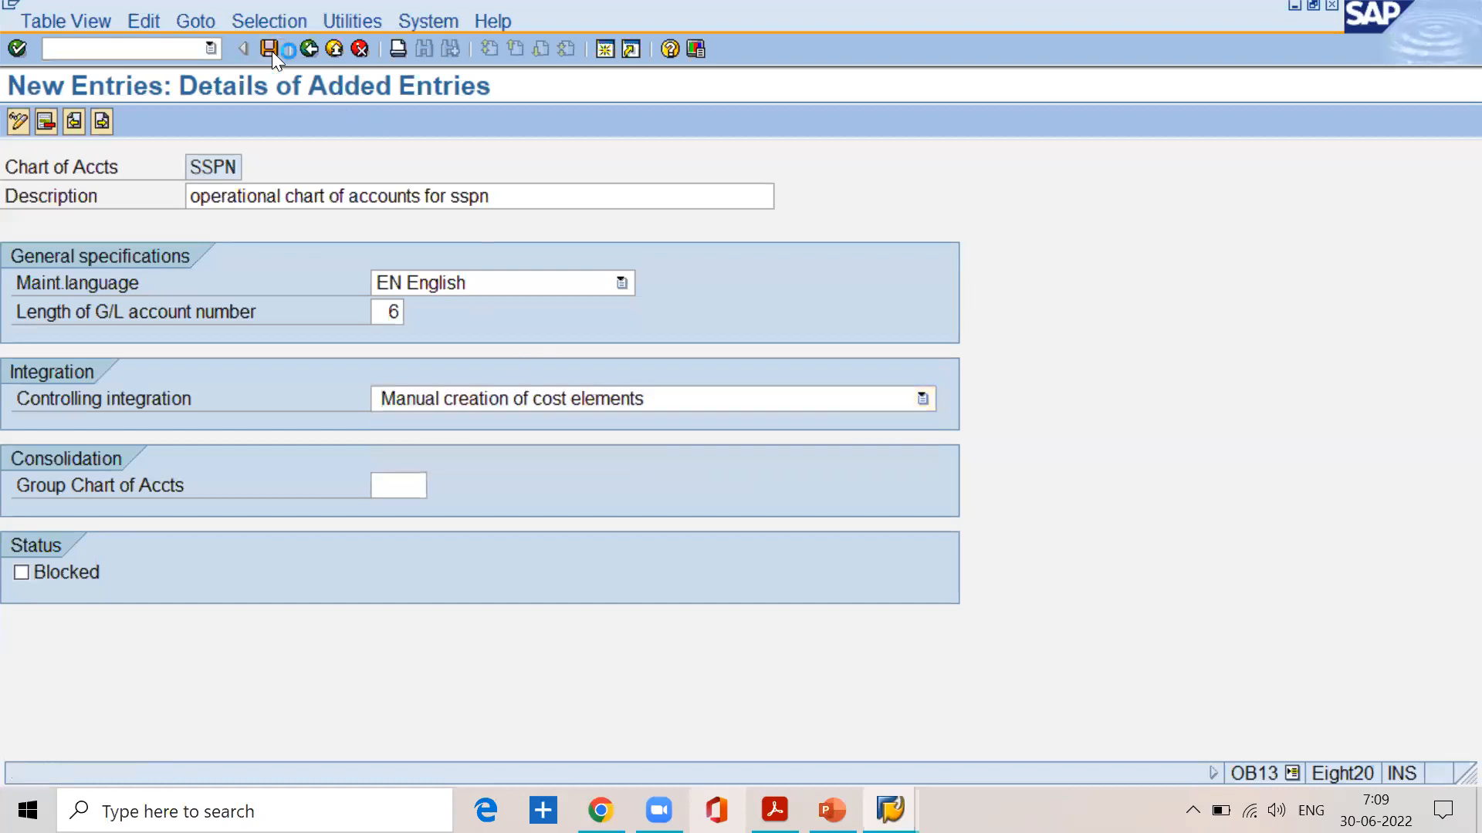
- Switch to BASIC SETTINGS.pdf, highlight the Step 3.2 heading on assigning company code to chart of accounts, and return to SAP
click(775, 810)
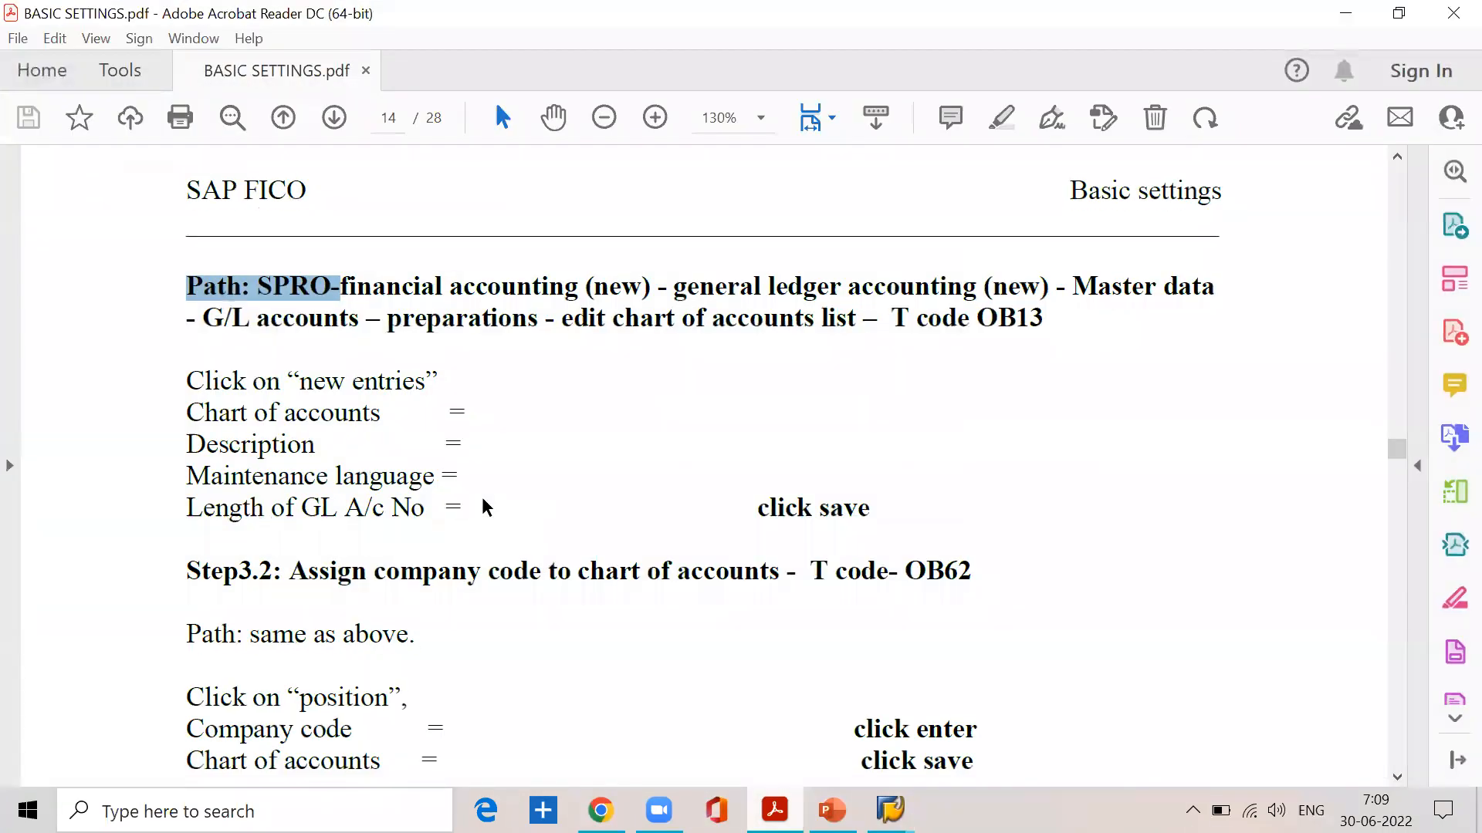
drag(290, 374, 974, 372)
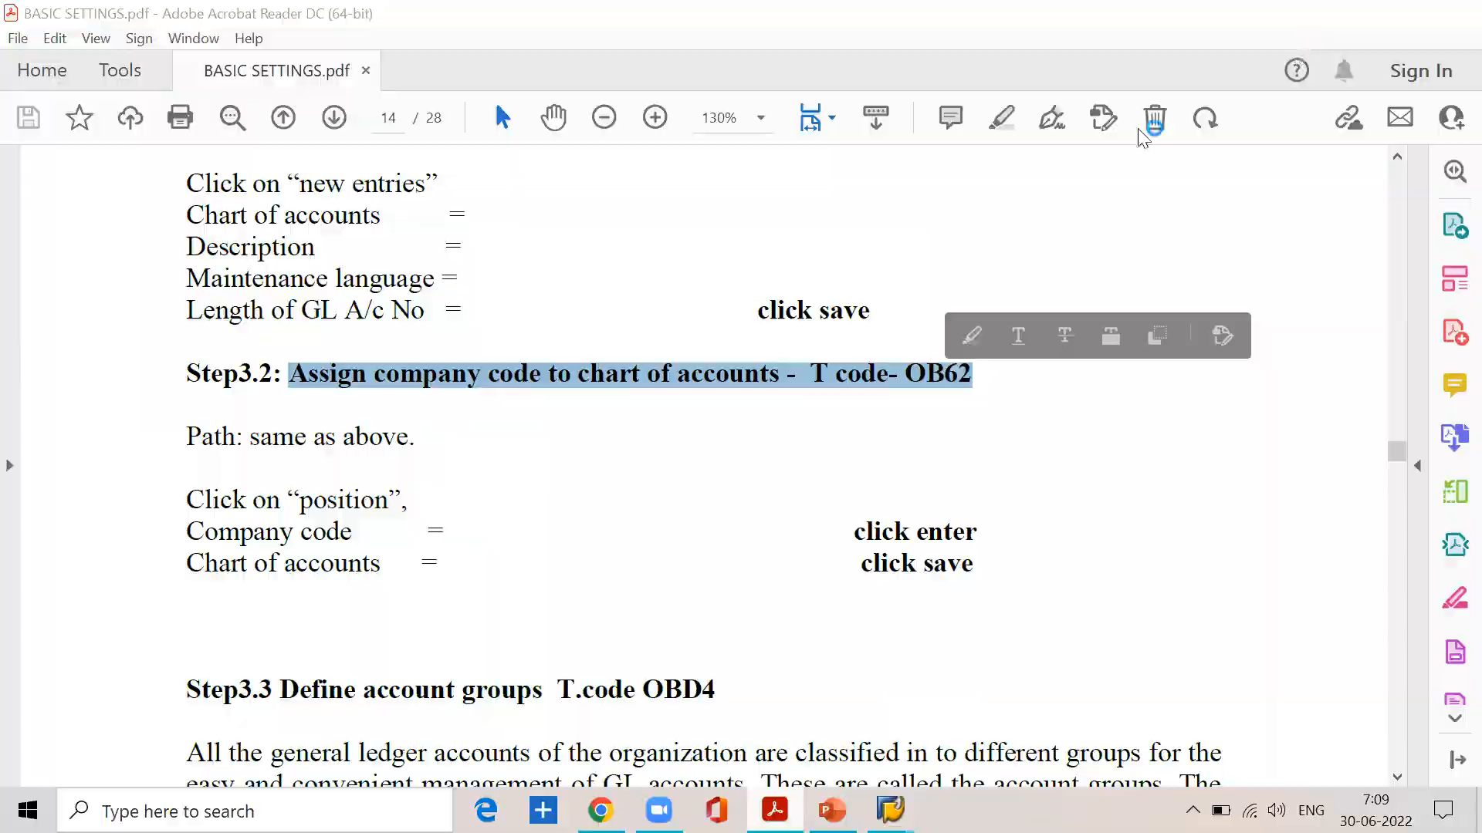
key(alt+Tab)
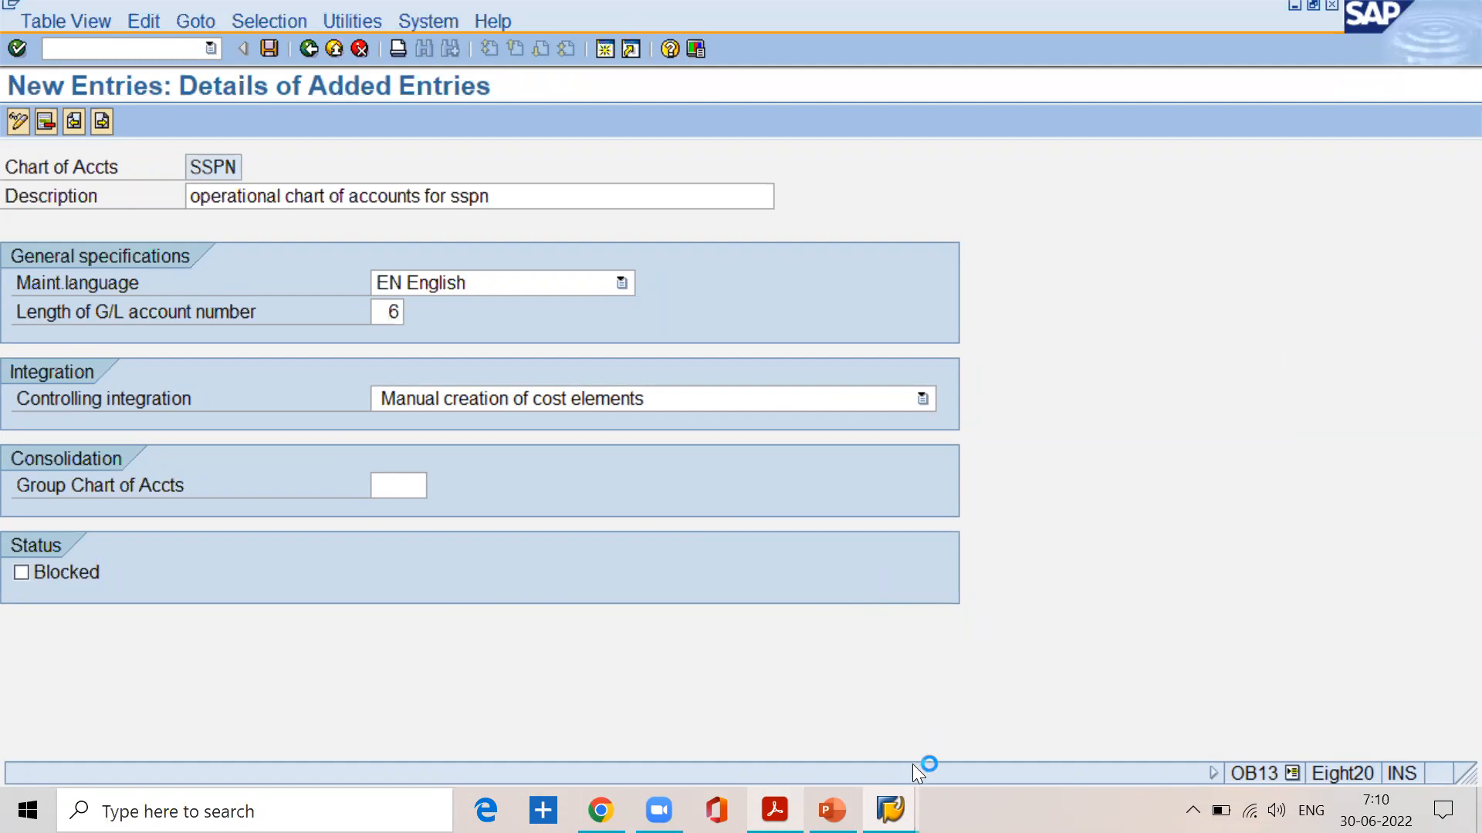
- Log on to SAP client 800 again with the user name and account password
mouse_move(893, 808)
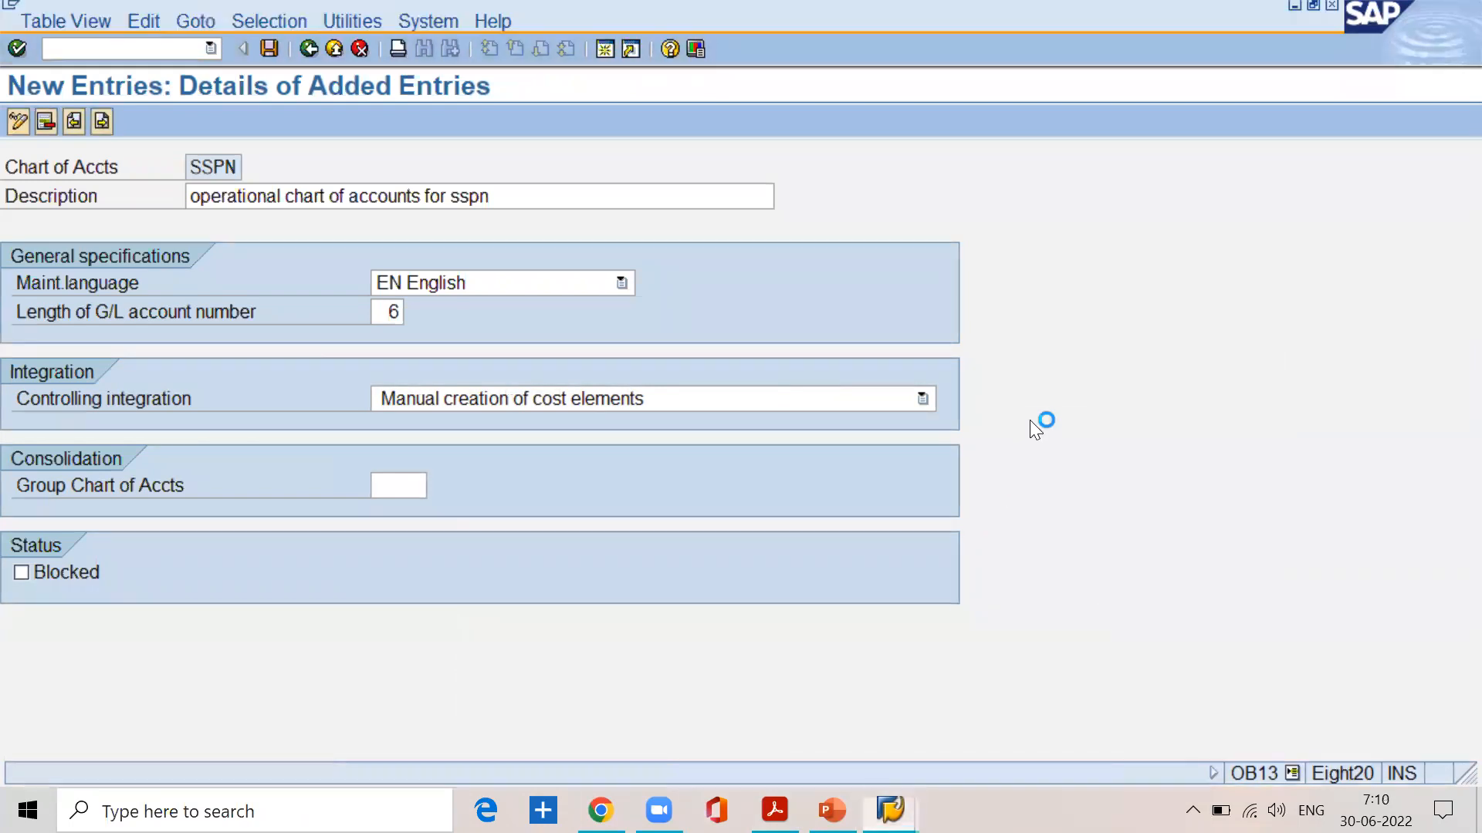
click(931, 498)
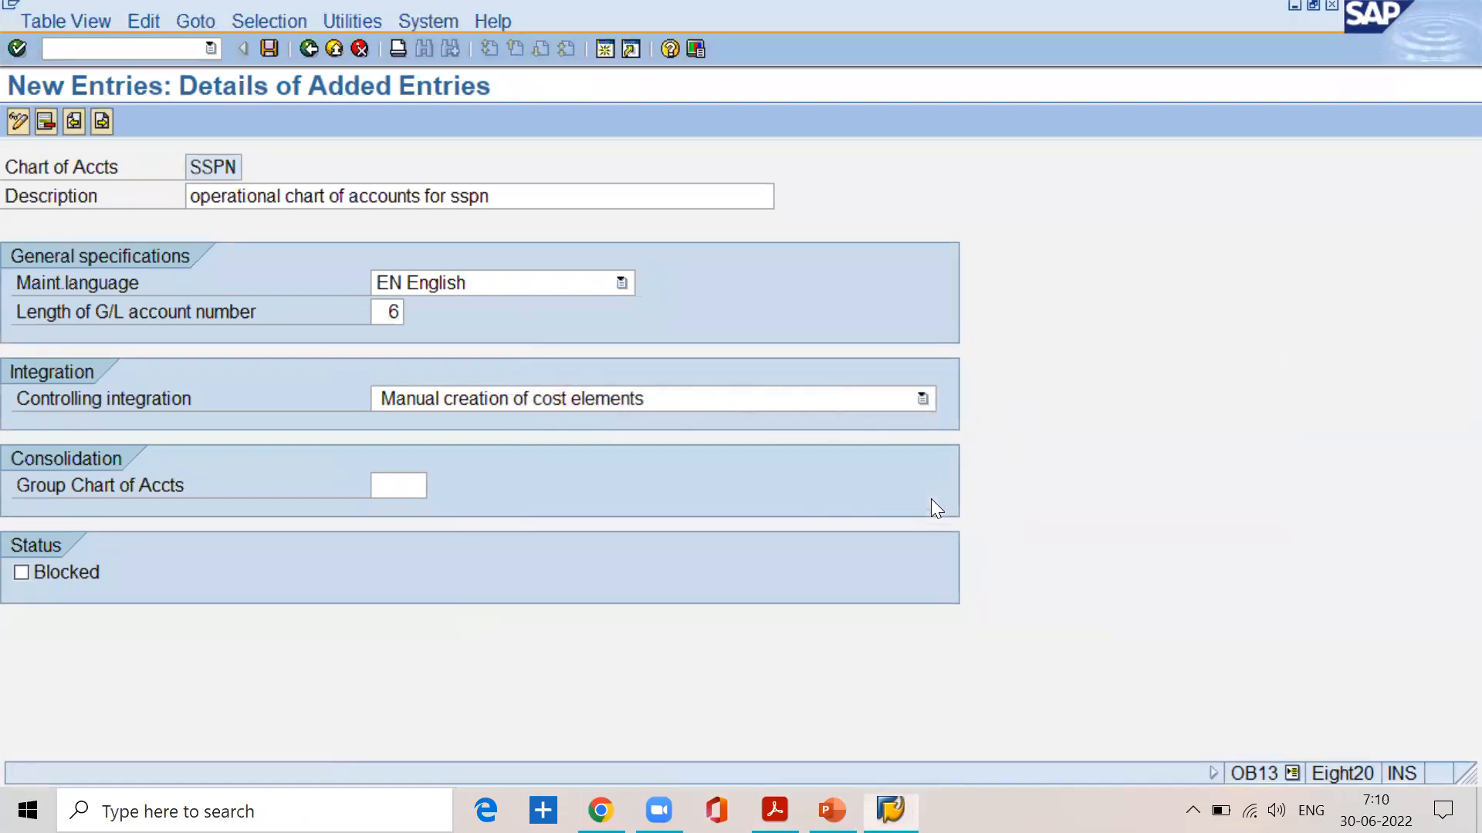
click(1047, 279)
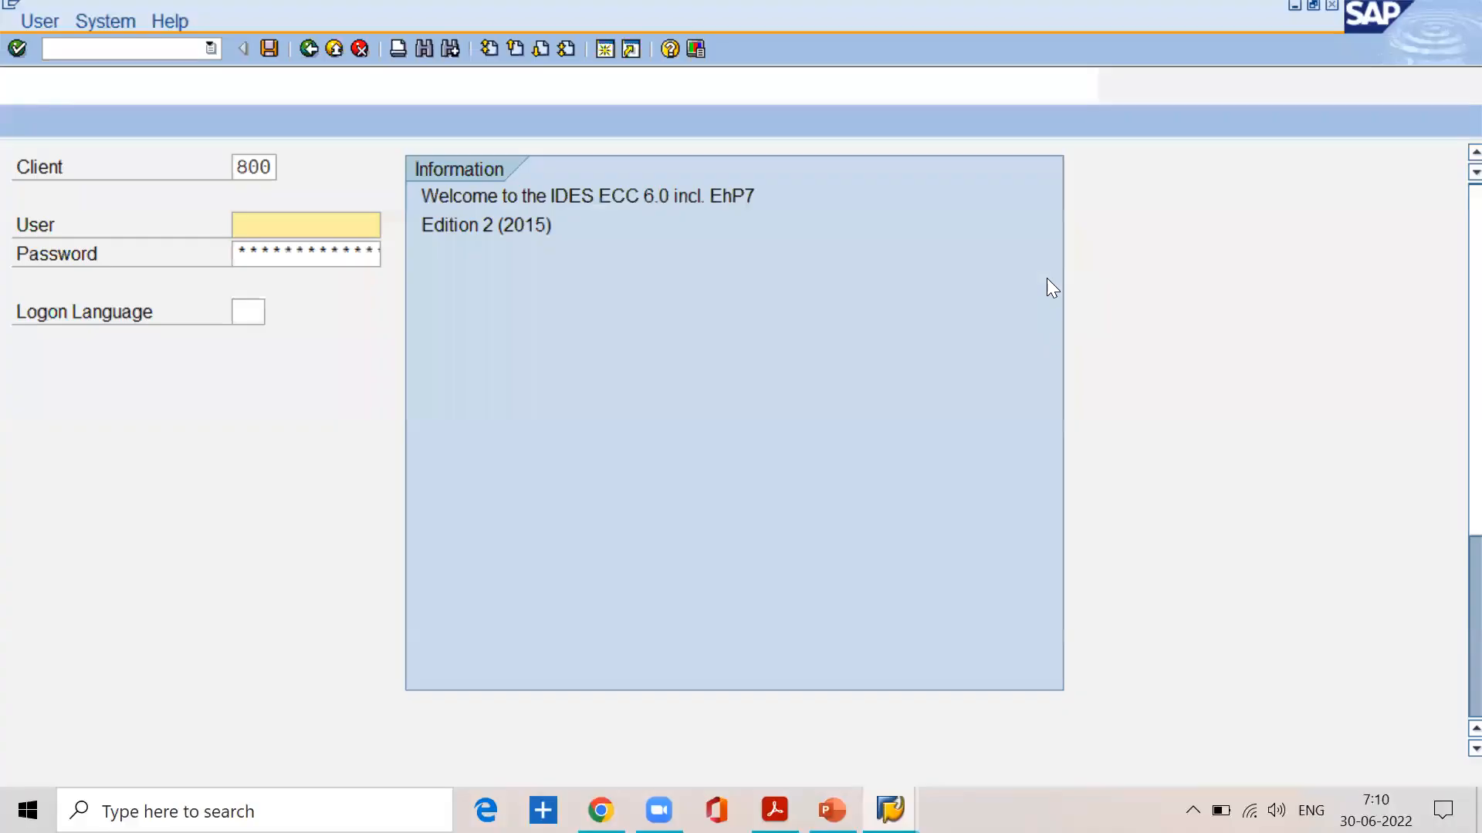
text(lakshman)
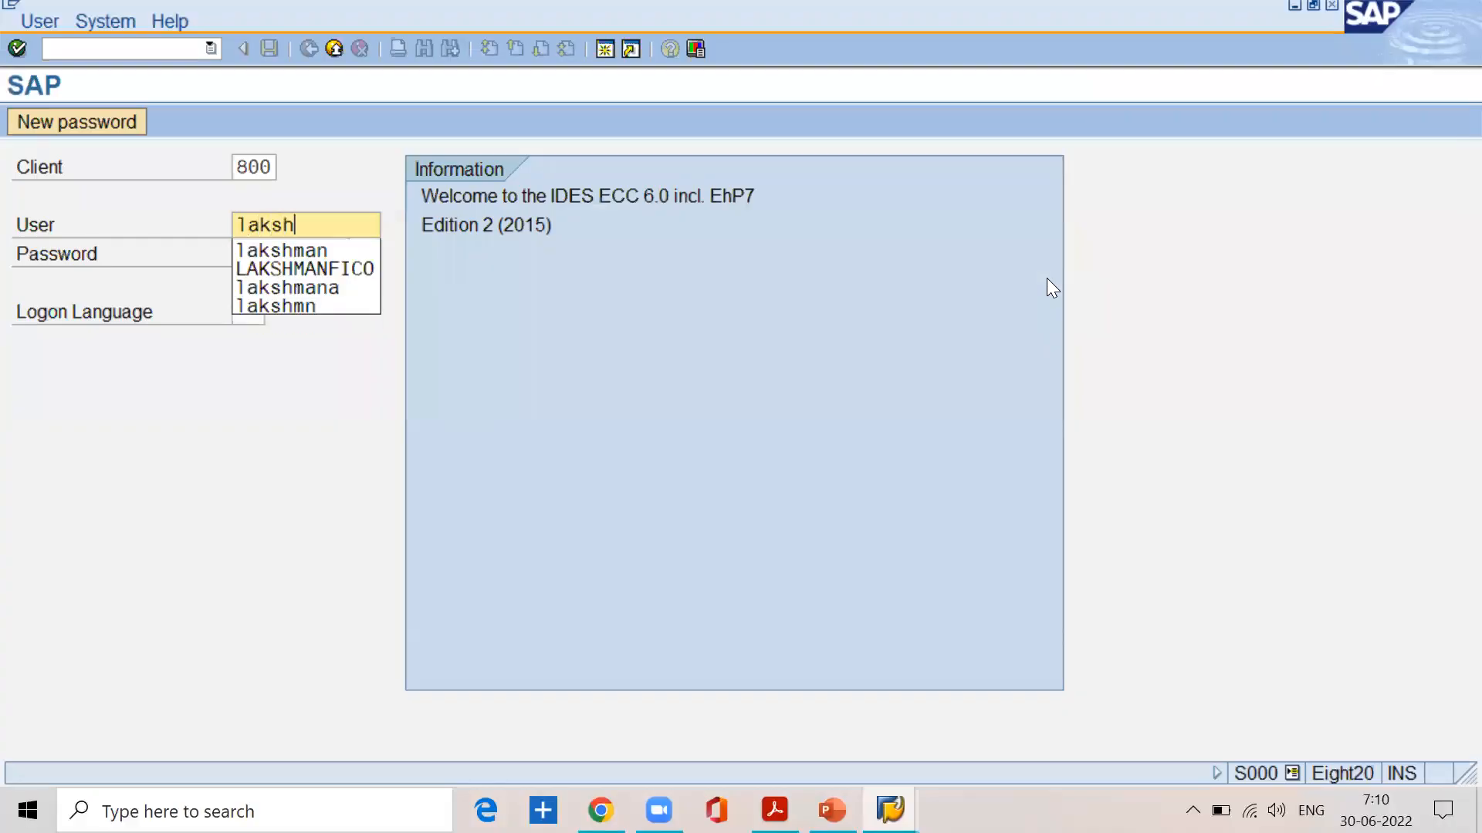
key(Tab)
text(********)
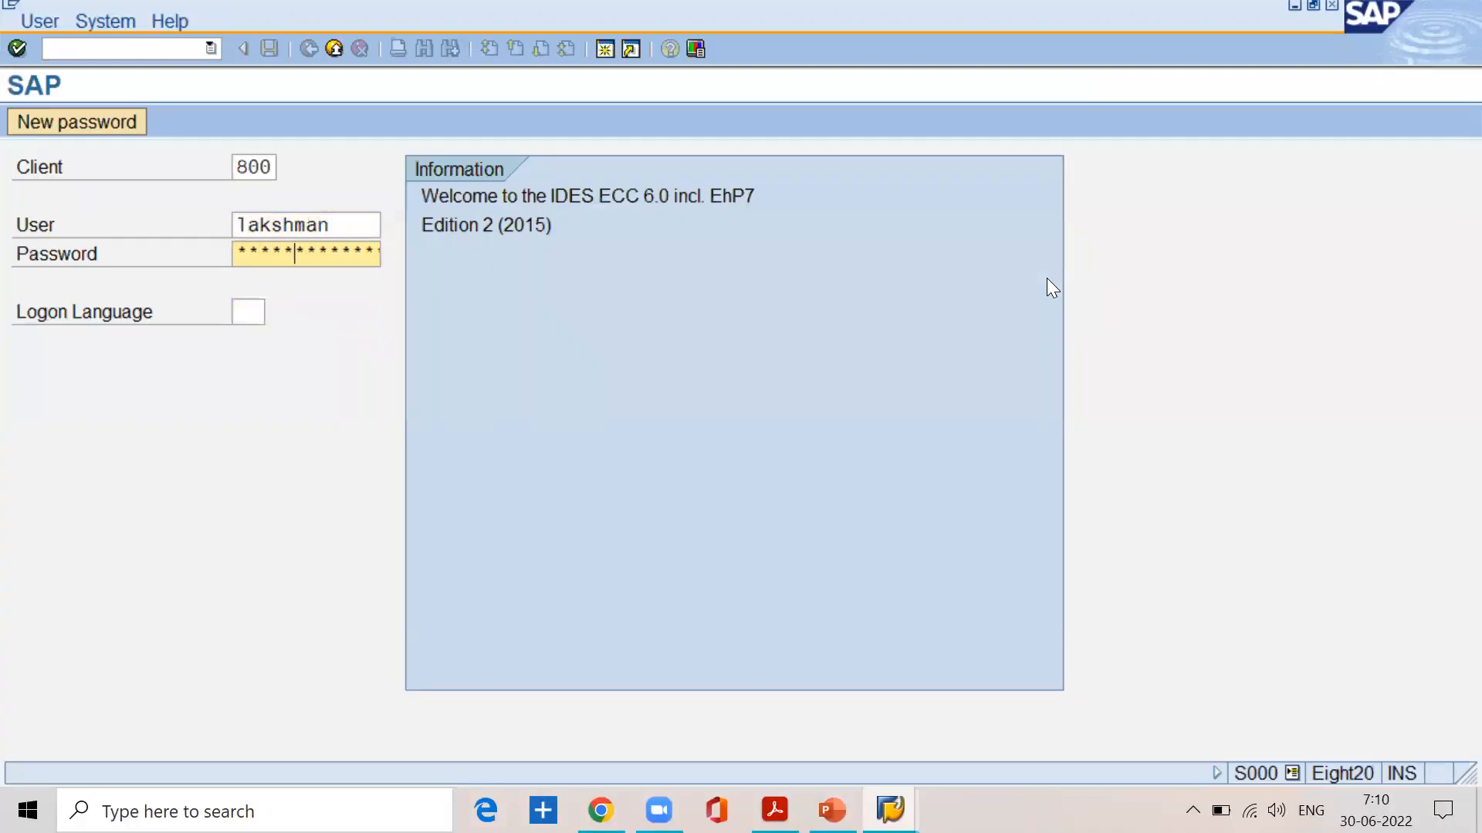
key(Return)
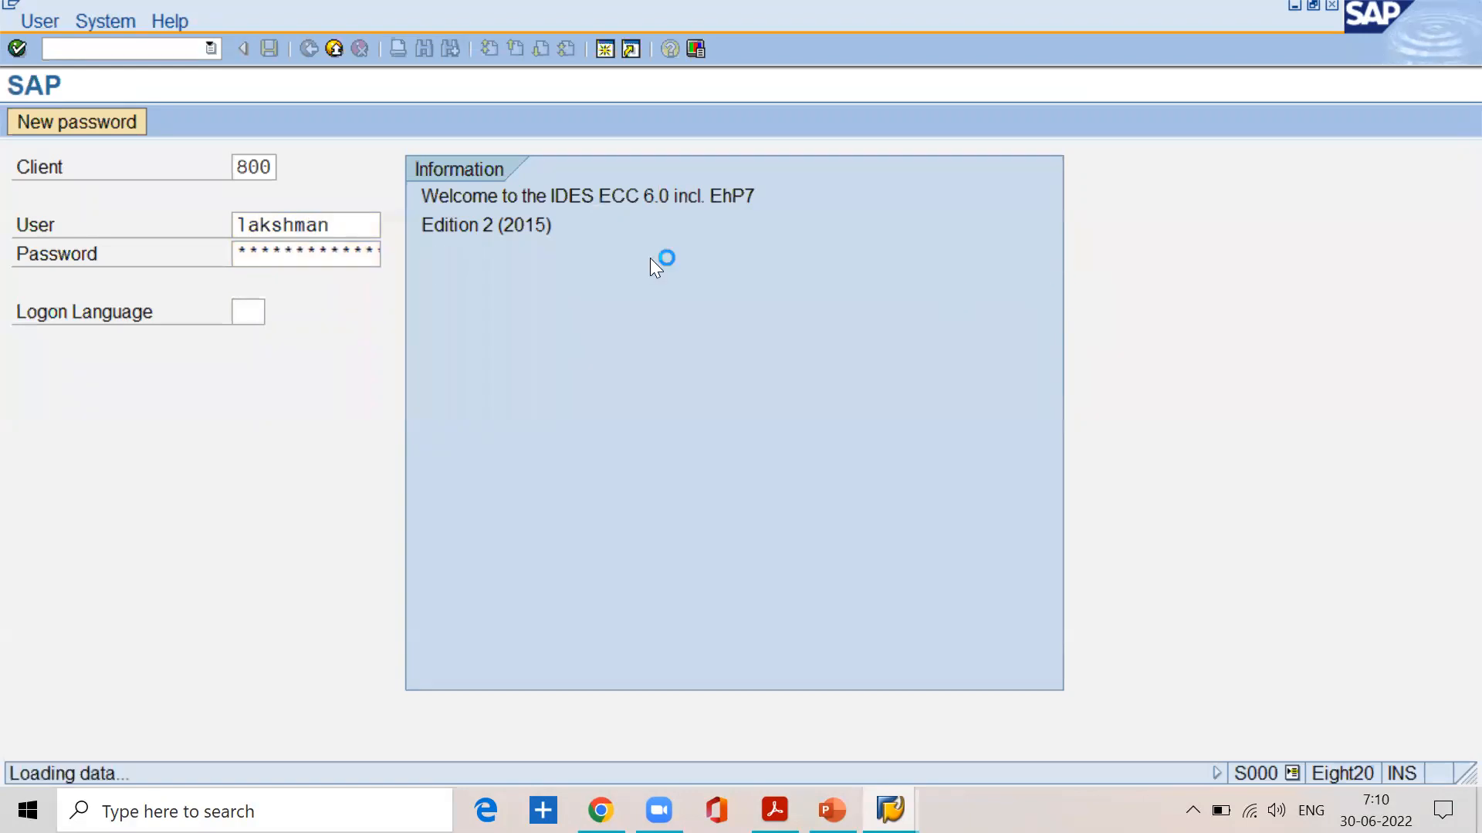
- Open the SPRO Execute Project transaction from the favorites and display the SAP Reference IMG
click(172, 190)
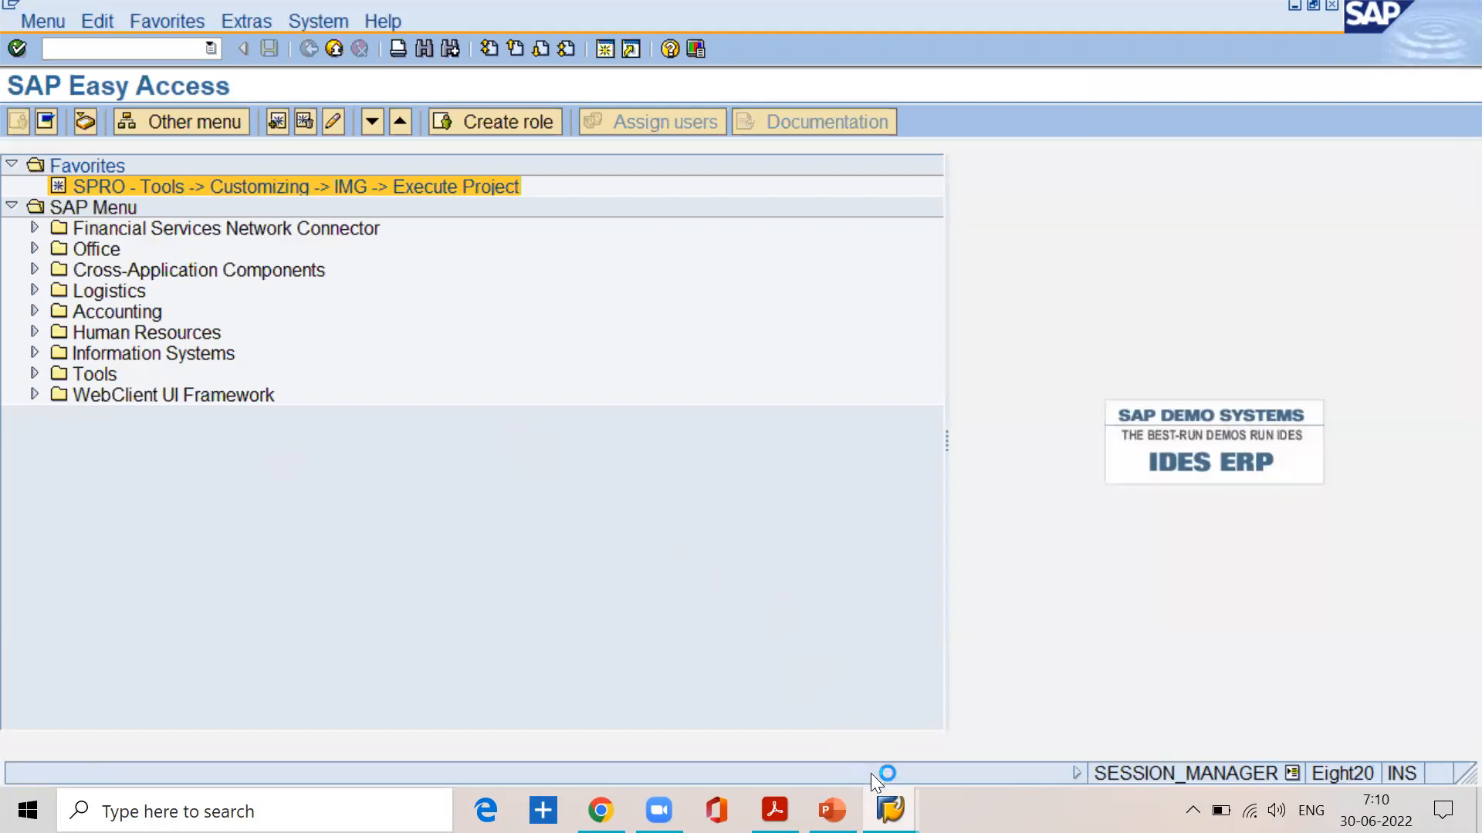
mouse_move(890, 811)
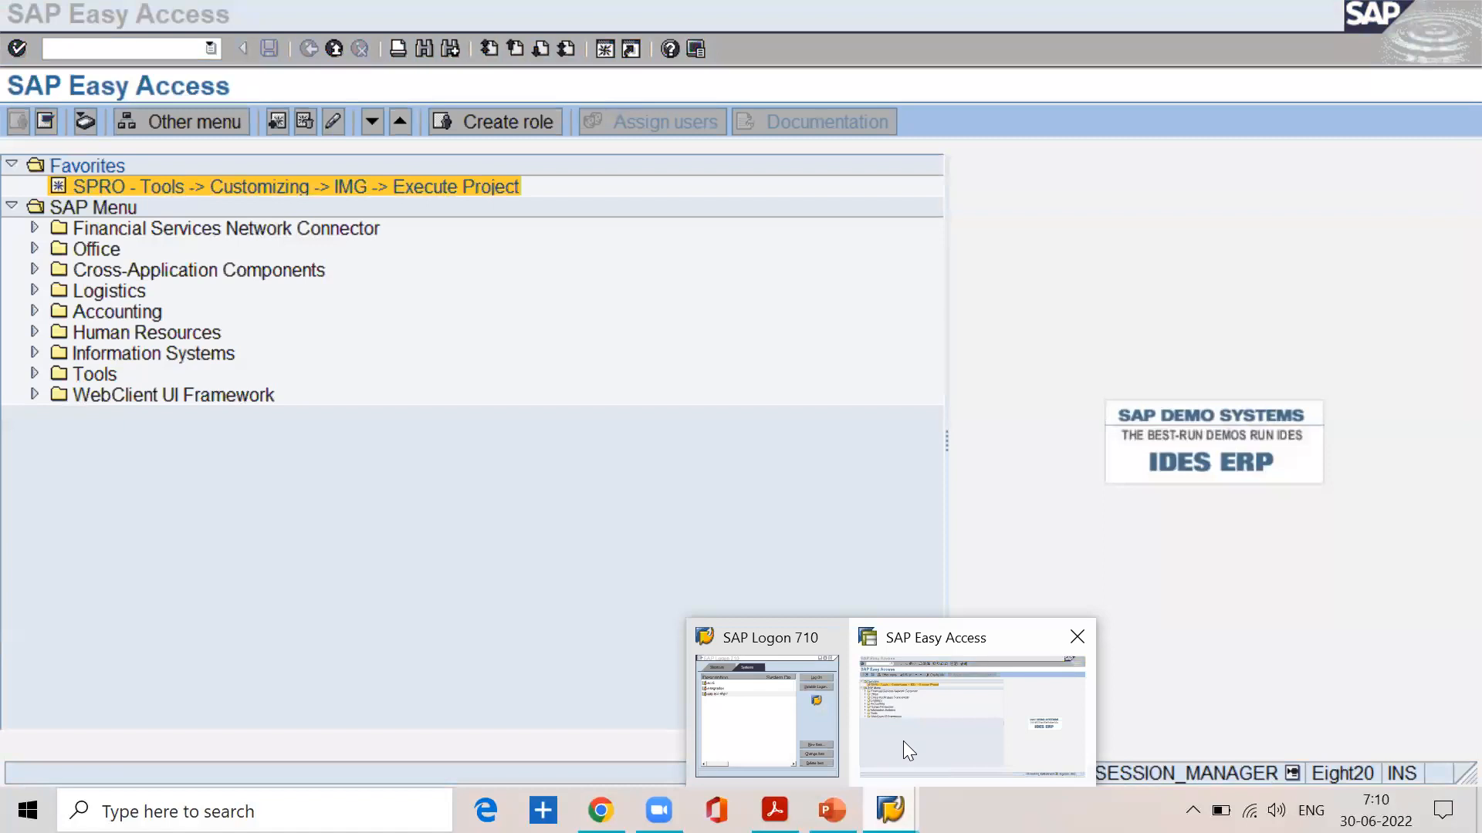
click(891, 715)
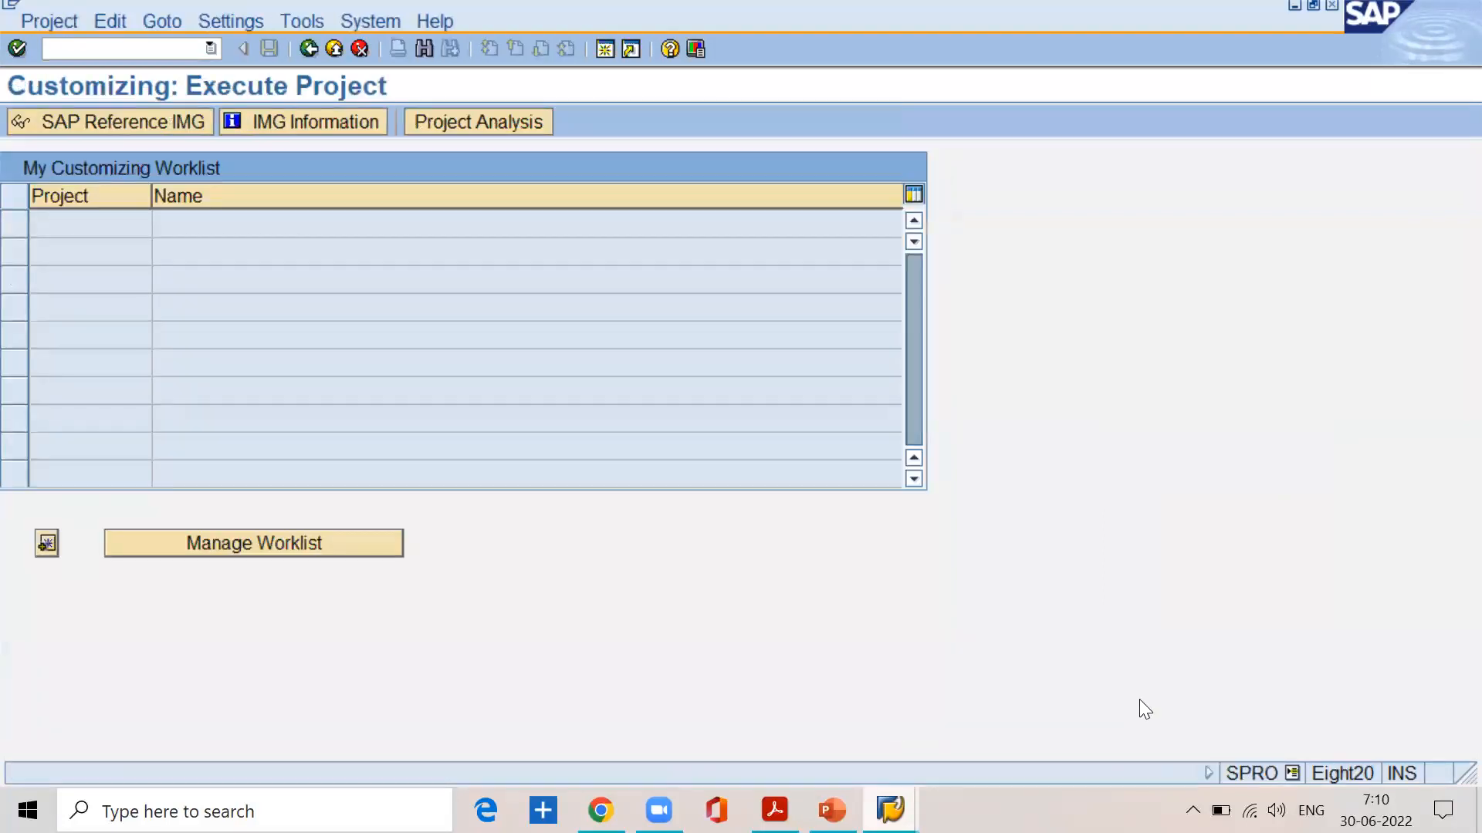
click(171, 120)
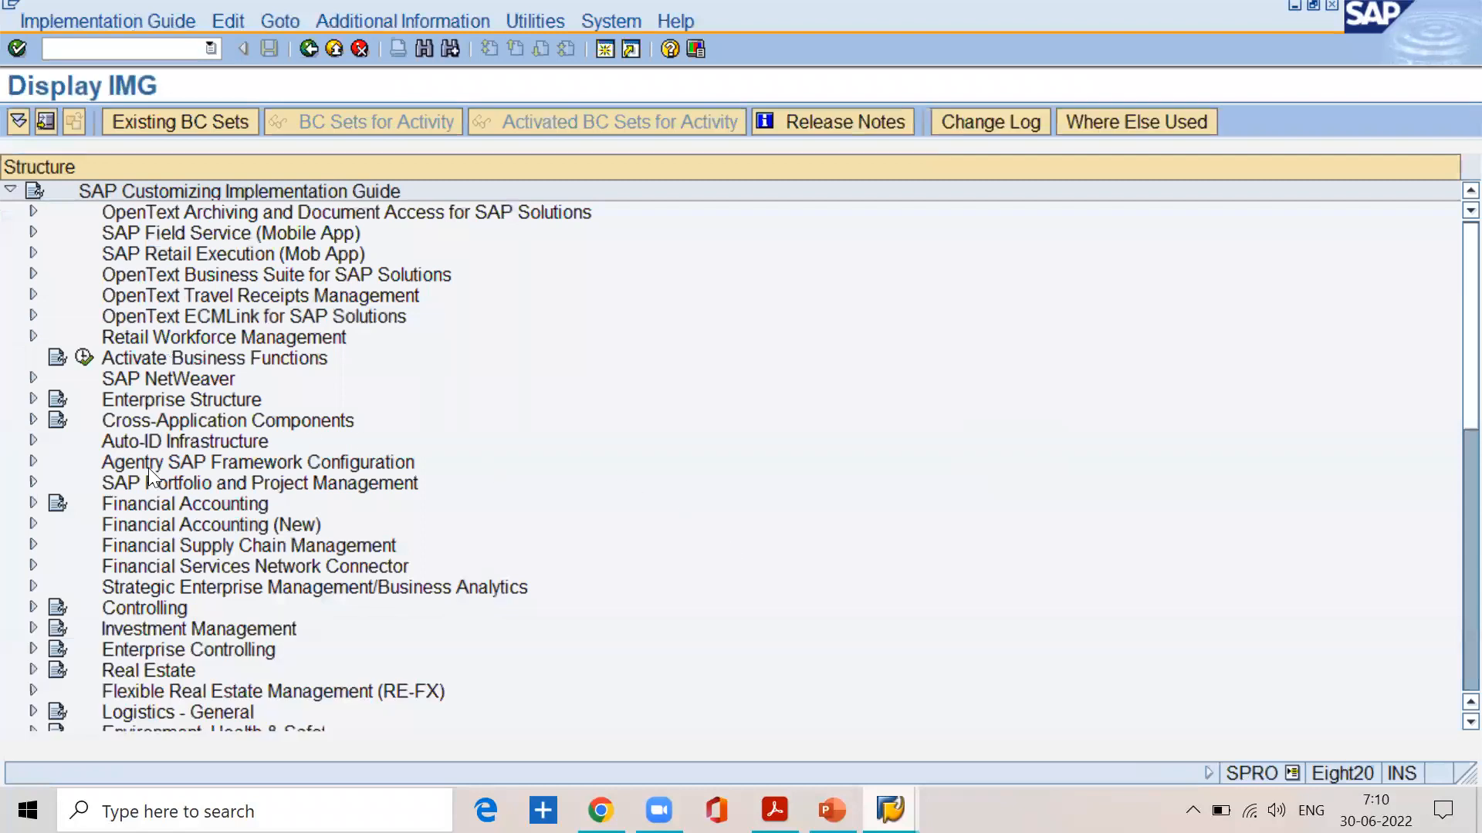
- Expand Financial Accounting (New), General Ledger Accounting (New), Master Data, G/L Accounts and Preparations, and execute the Assign Company Code to Chart of Accounts activity
click(34, 524)
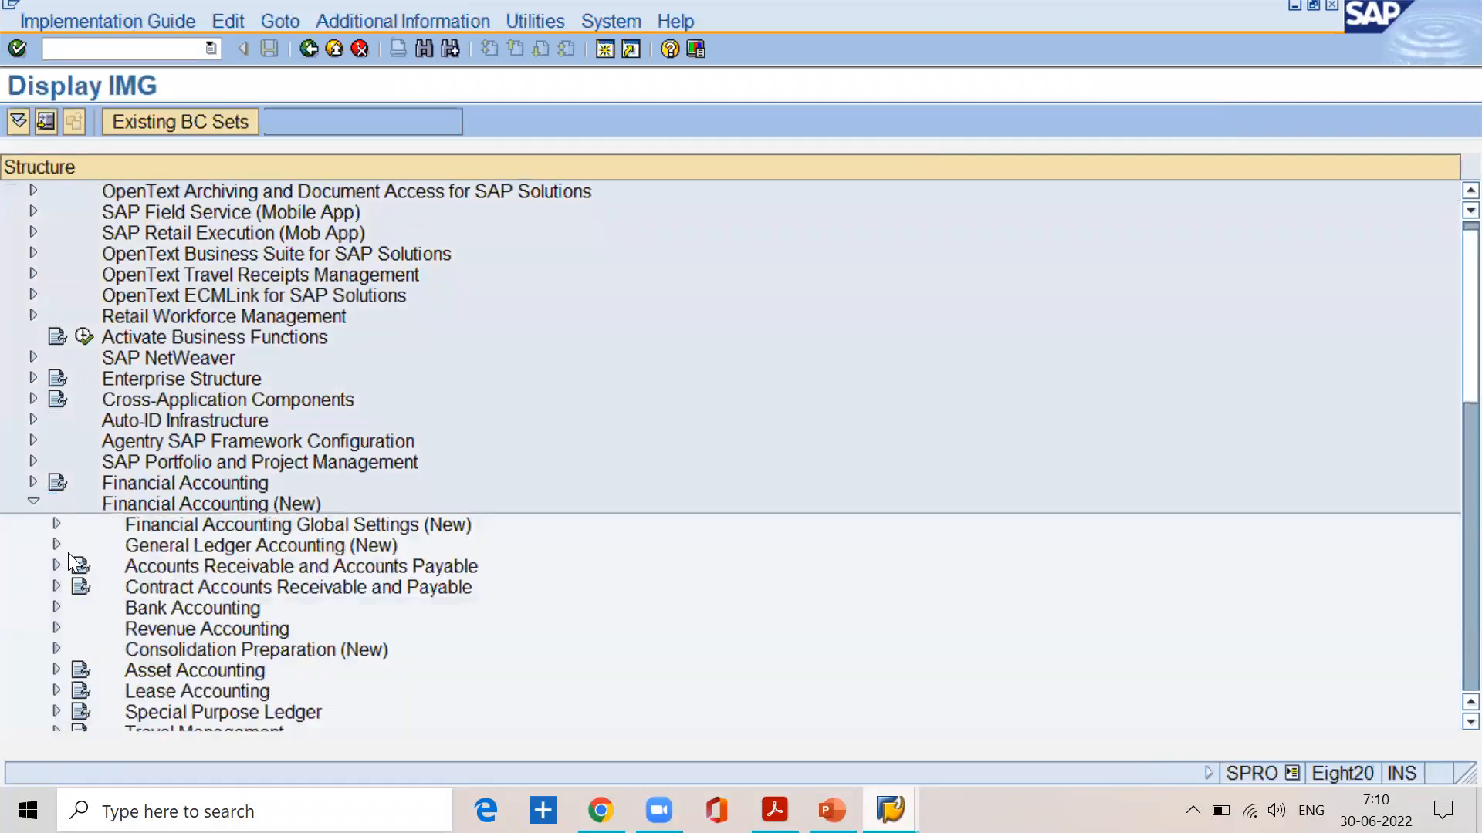
click(57, 544)
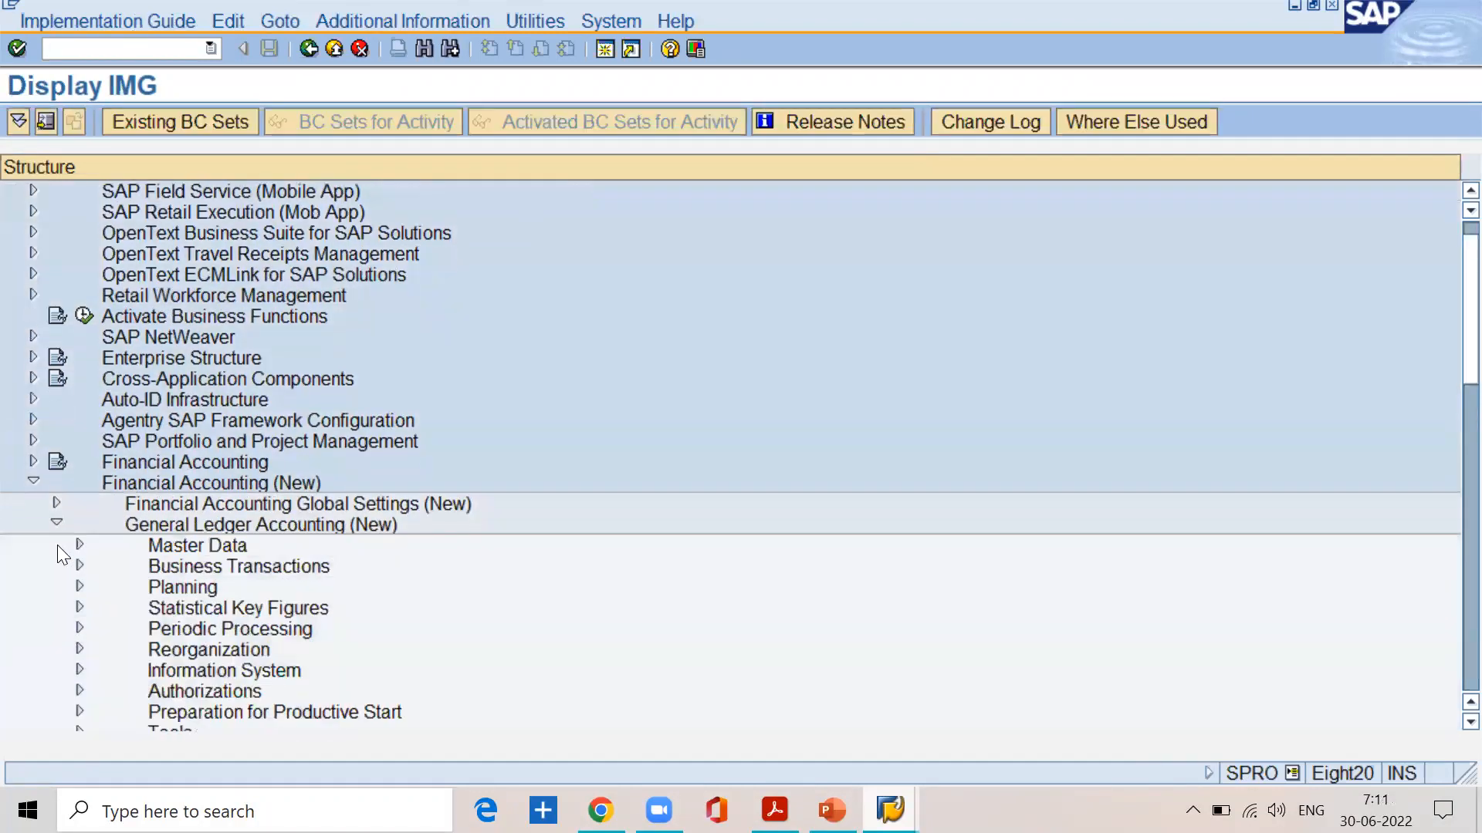
click(79, 545)
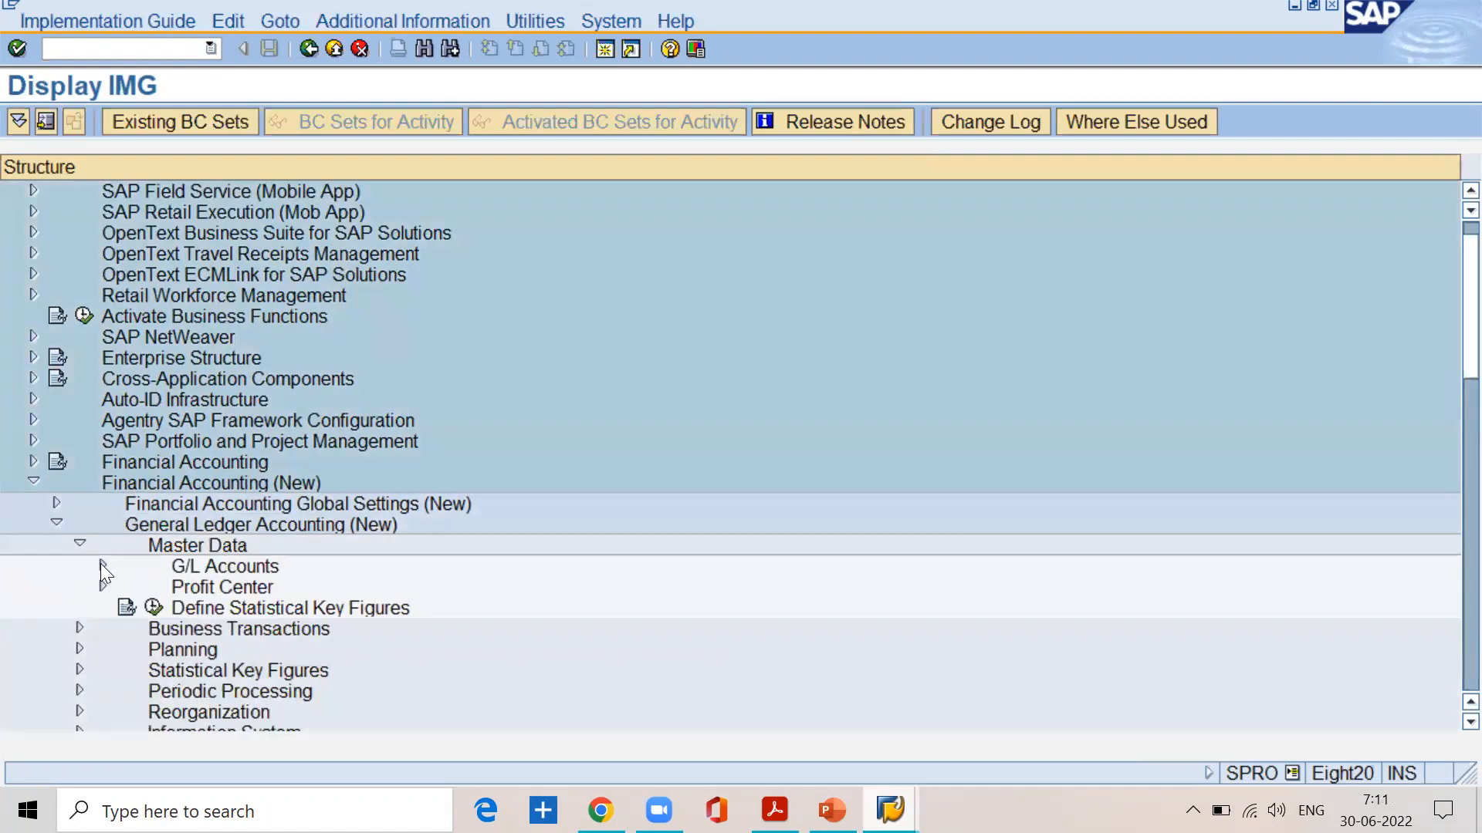
click(102, 566)
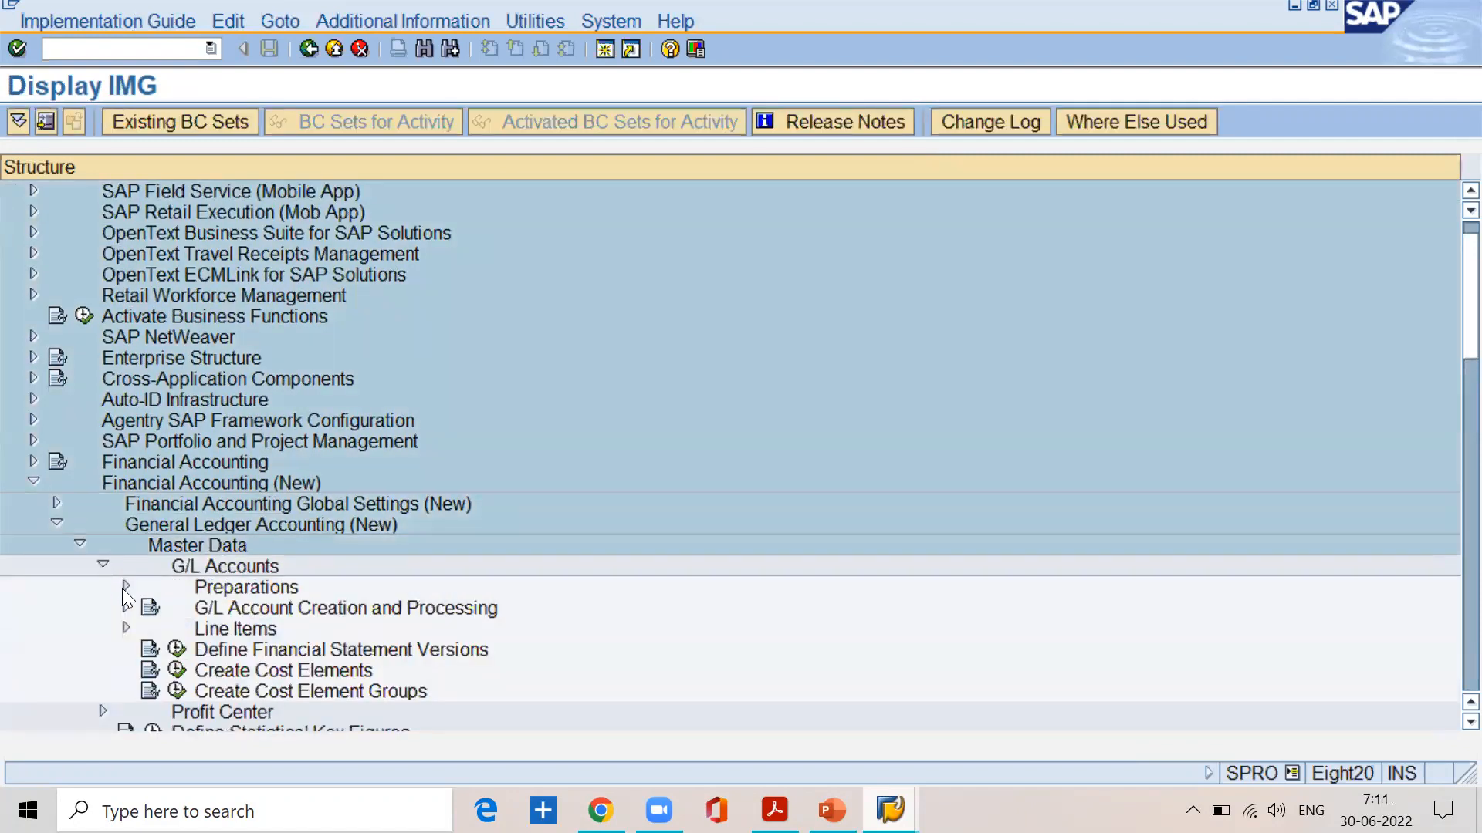
click(126, 586)
click(237, 649)
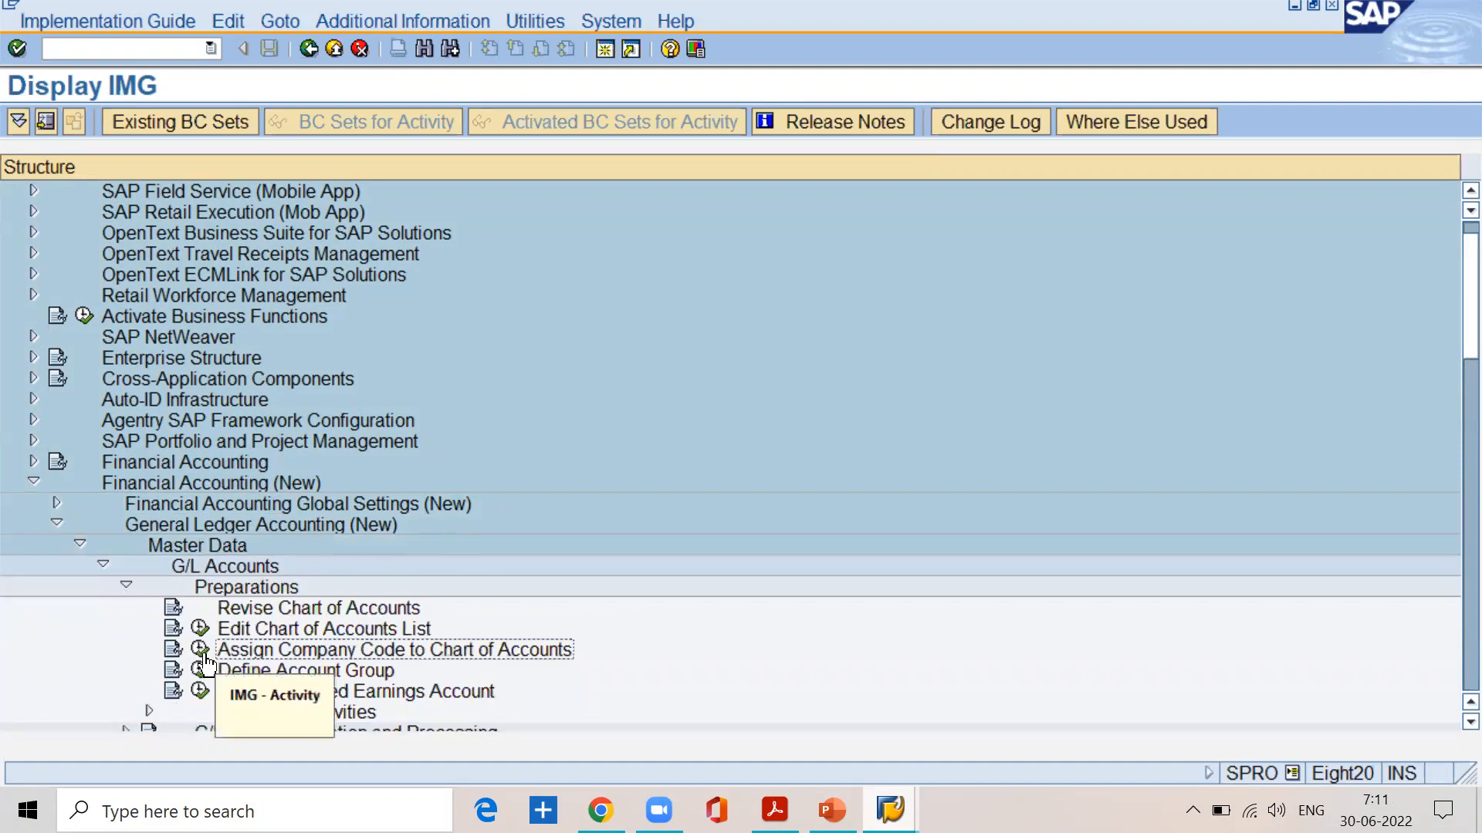
click(204, 653)
- Position the company code assignment list at company code sspn
click(53, 198)
click(752, 198)
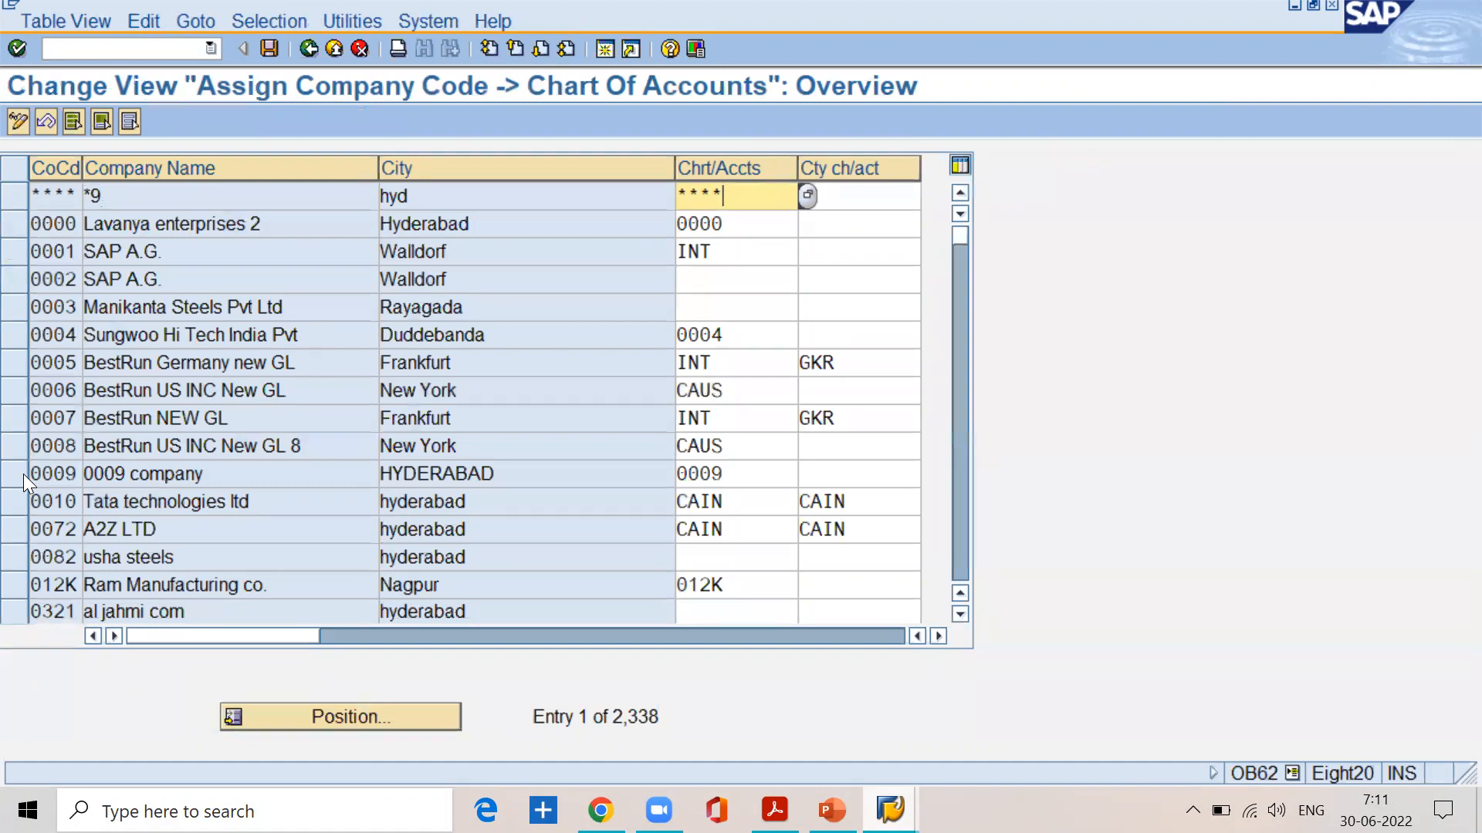
click(337, 716)
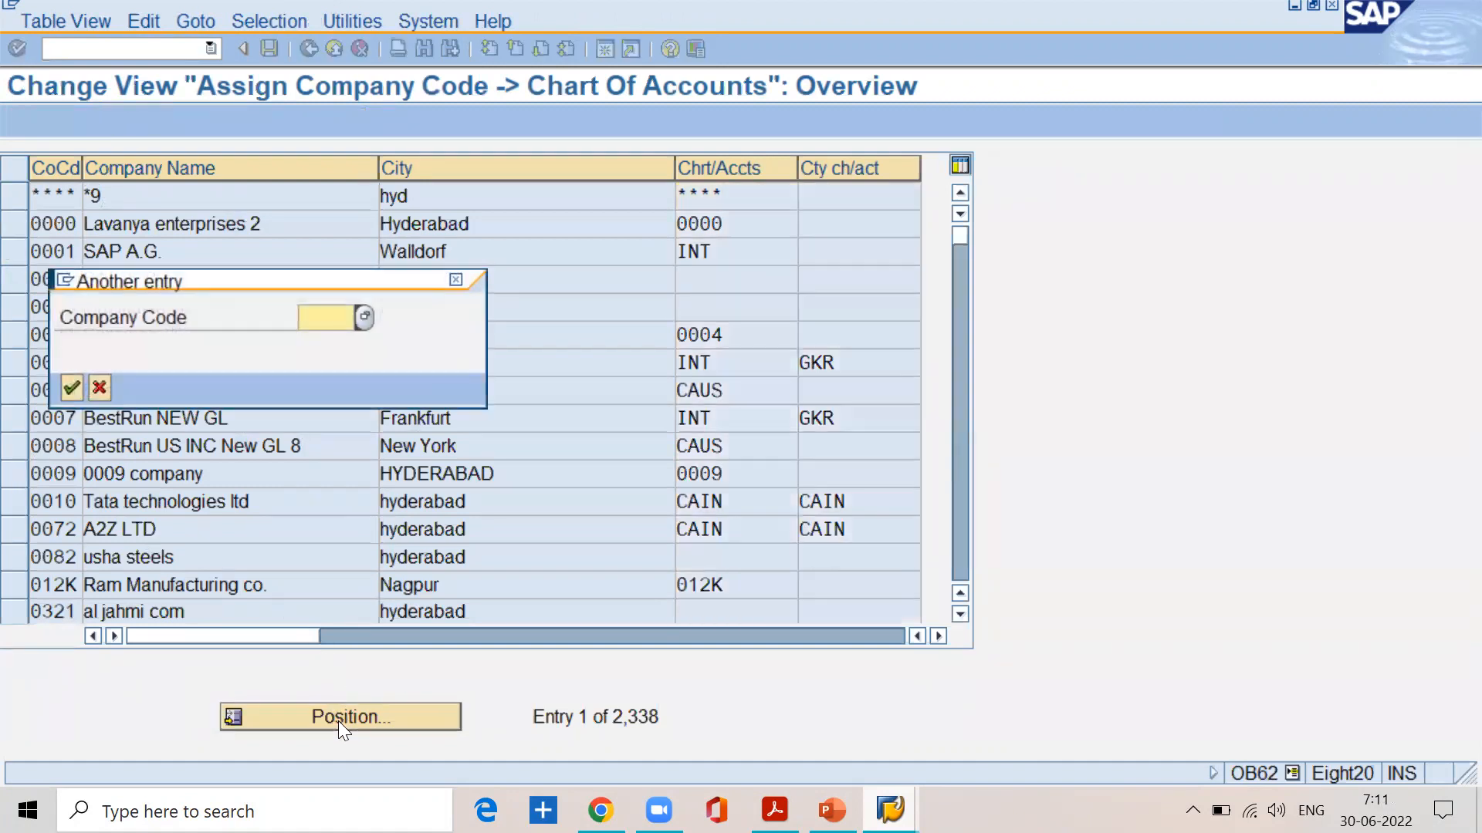
text(sspn)
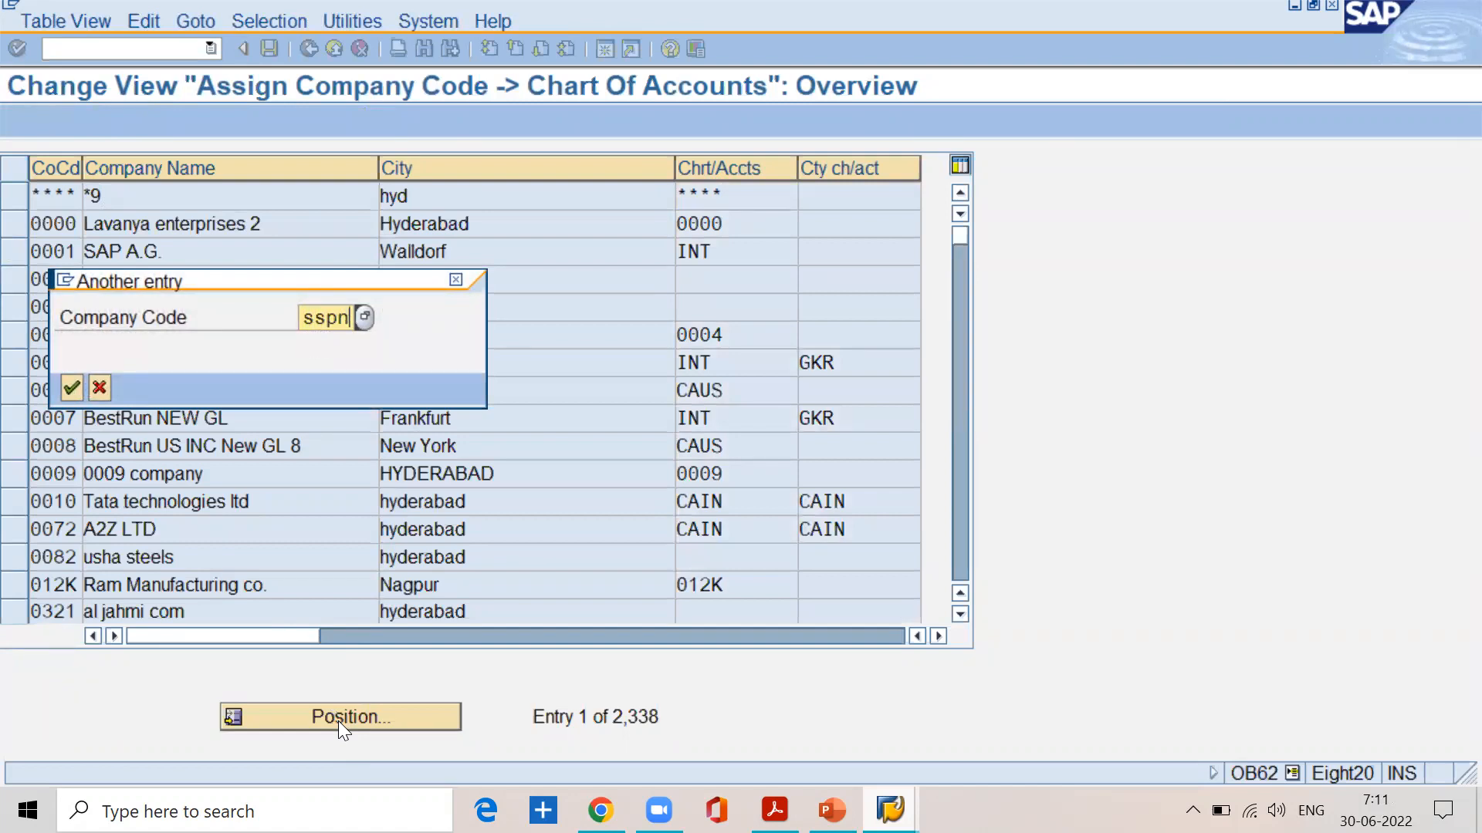
key(Return)
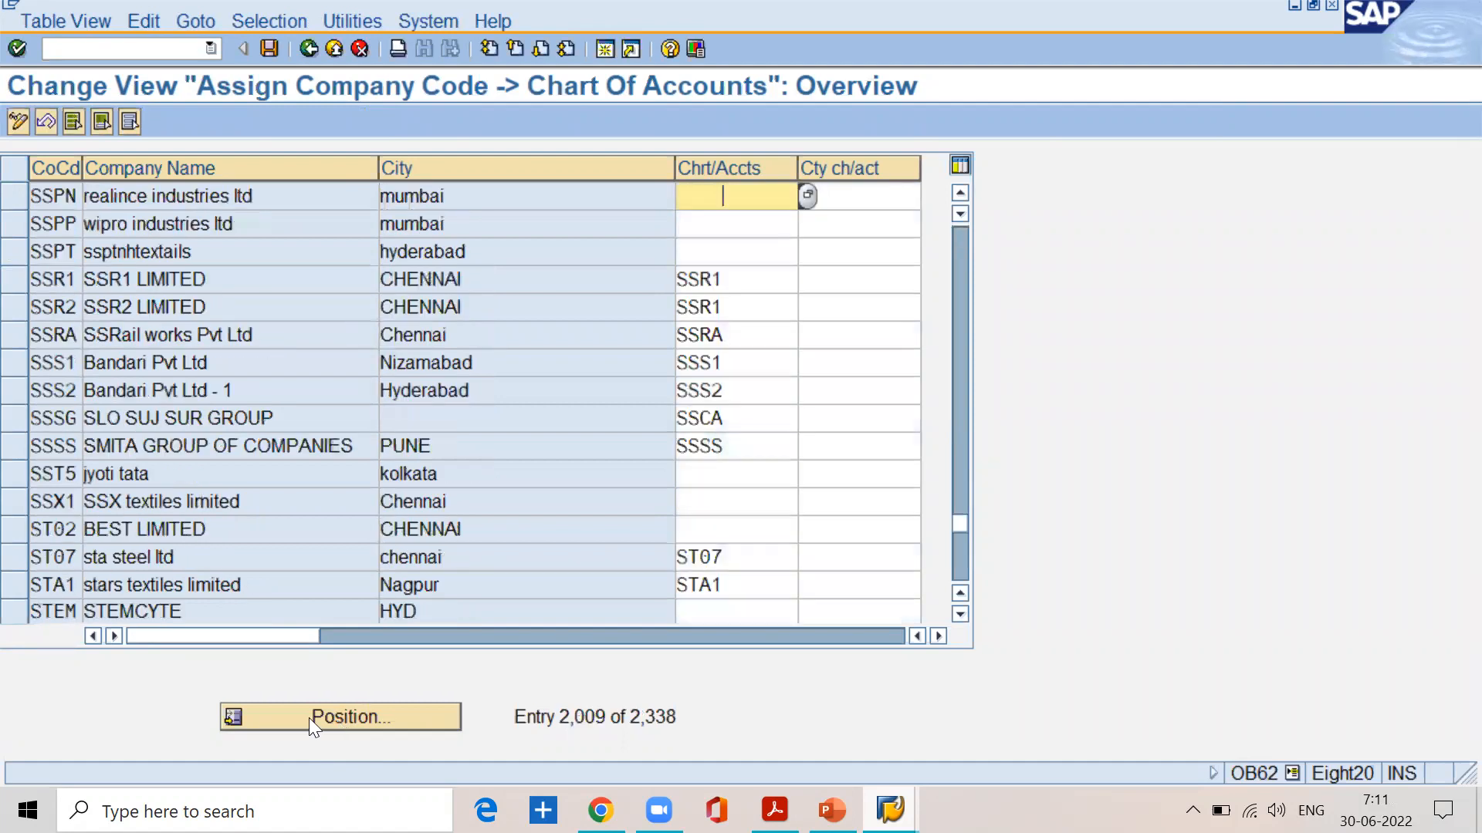
- Assign chart of accounts sspn to company code SSPN, realince industries ltd
click(59, 193)
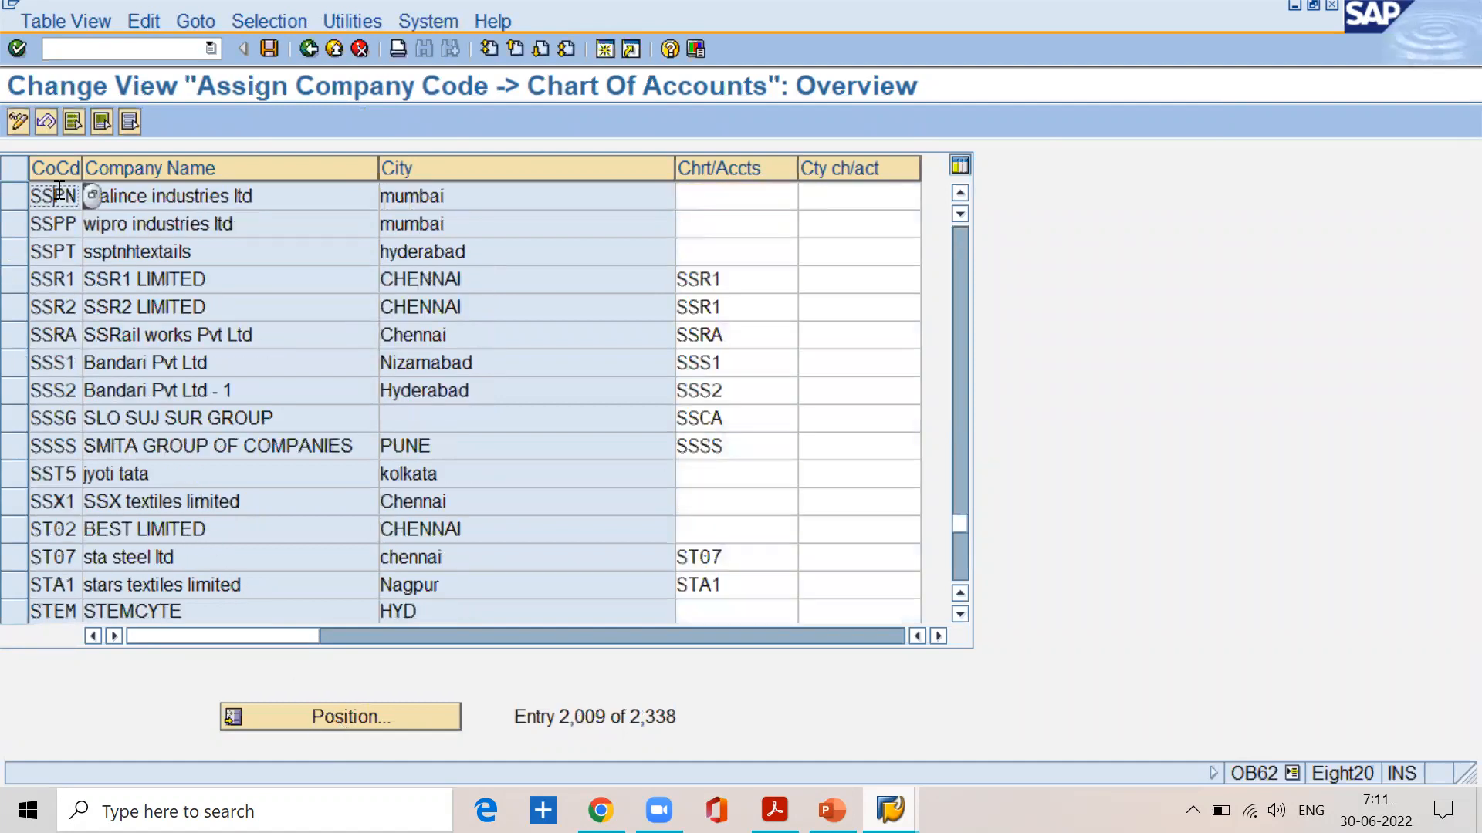
click(705, 197)
text(sspn)
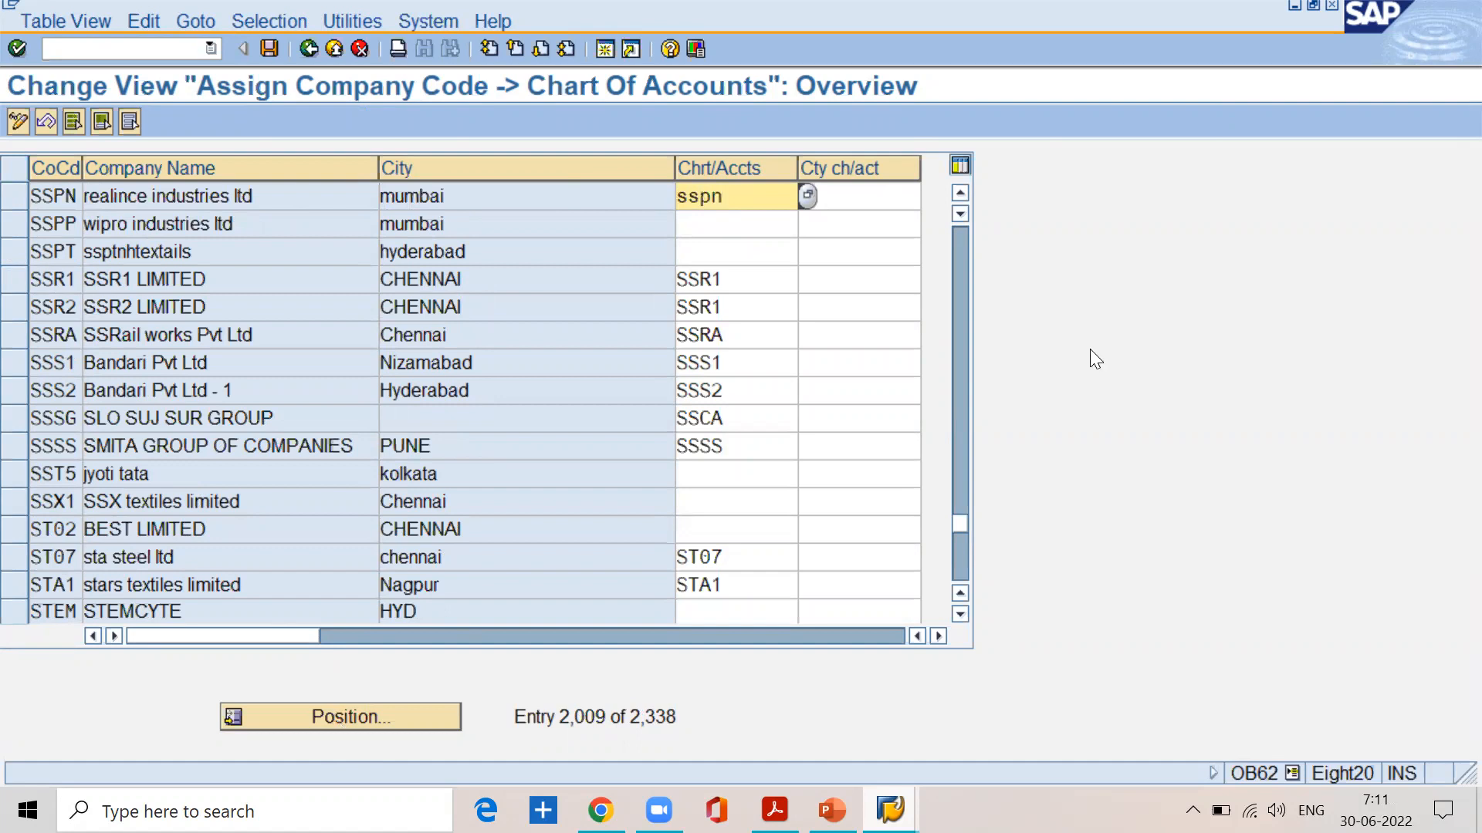
- Assign the same chart of accounts, sspn, to company code SSPP, wipro industries ltd
click(711, 223)
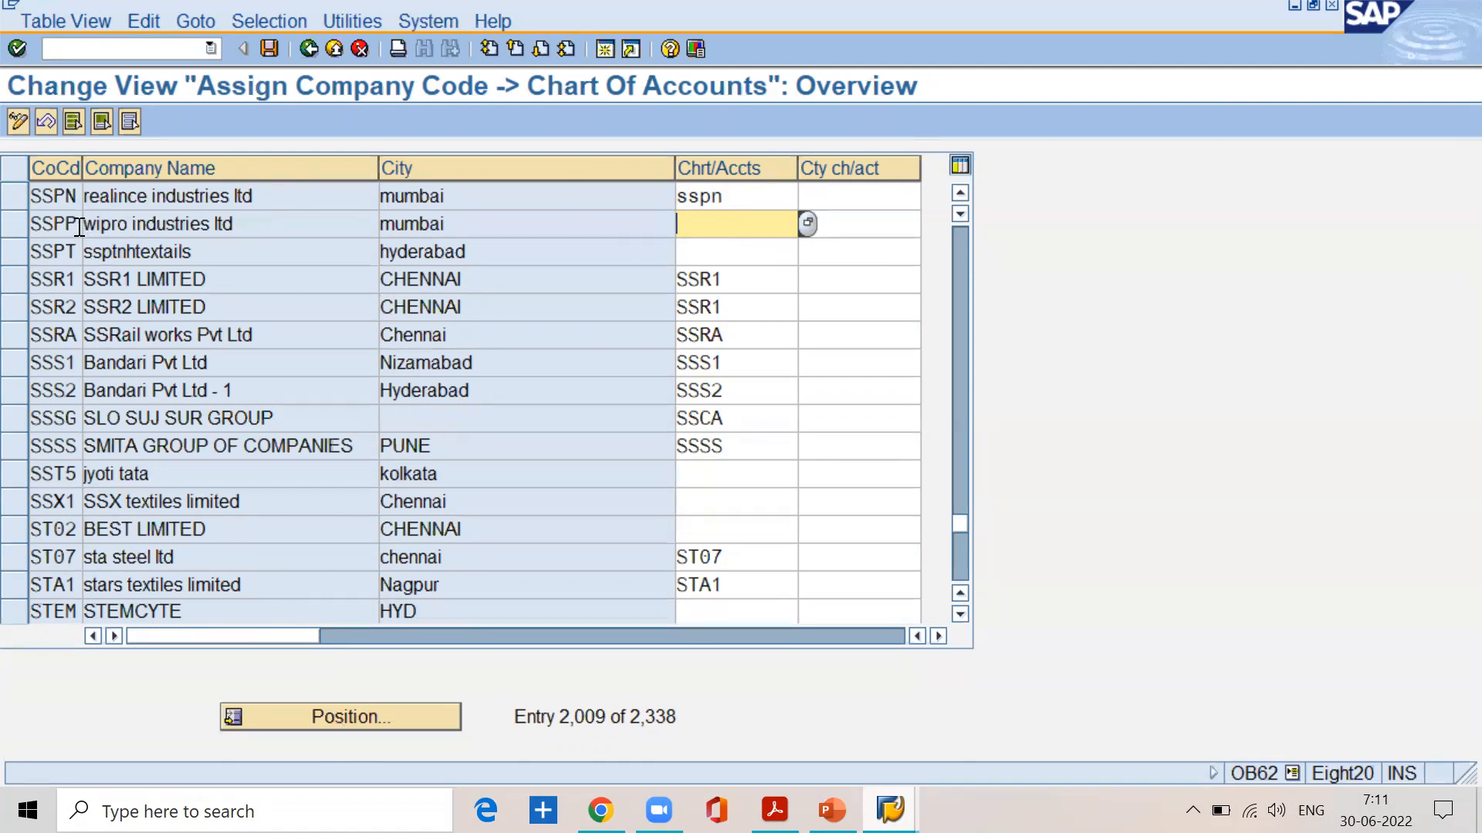
drag(740, 207, 674, 211)
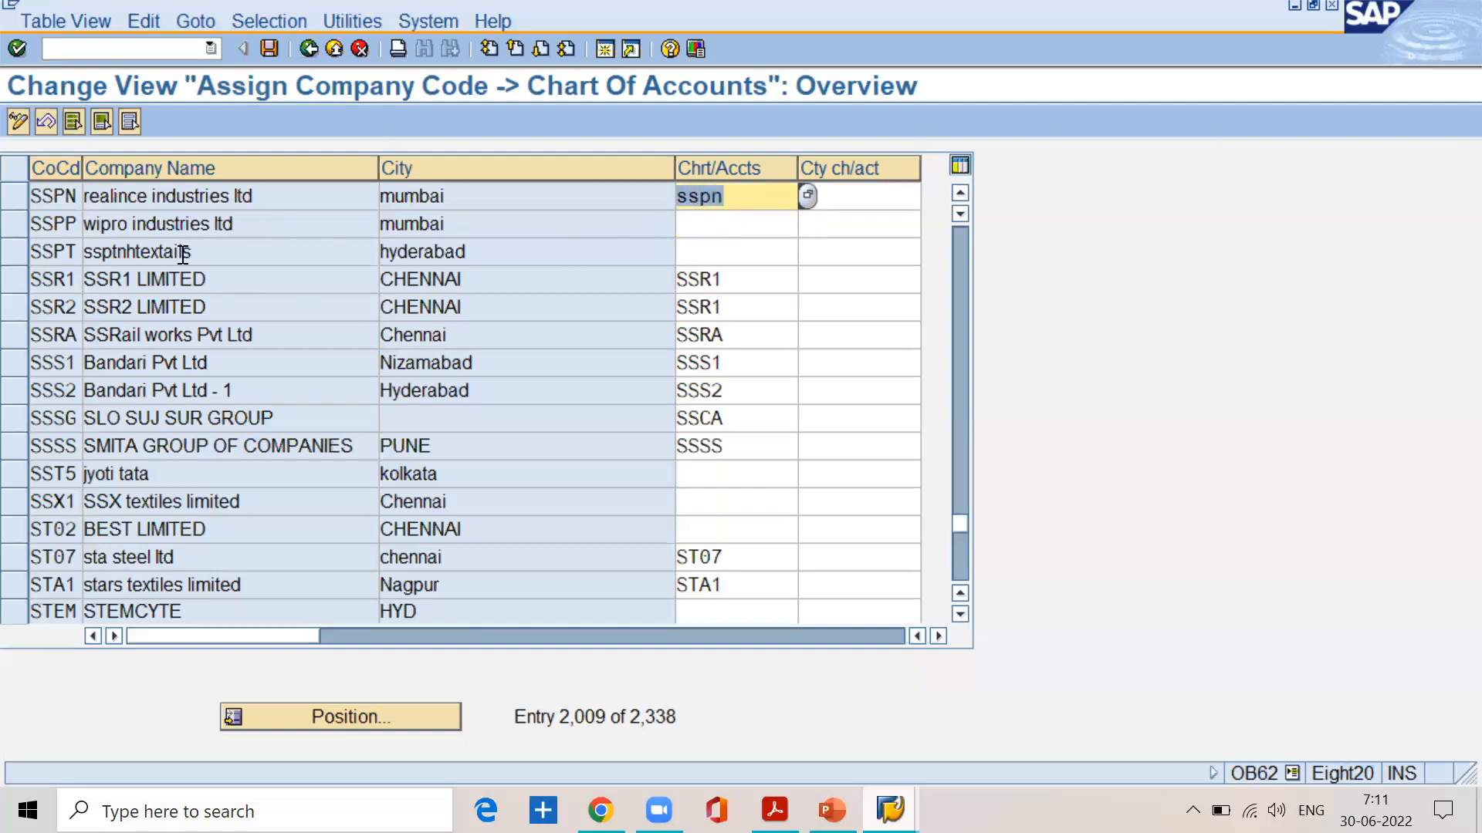
click(706, 218)
text(sspn)
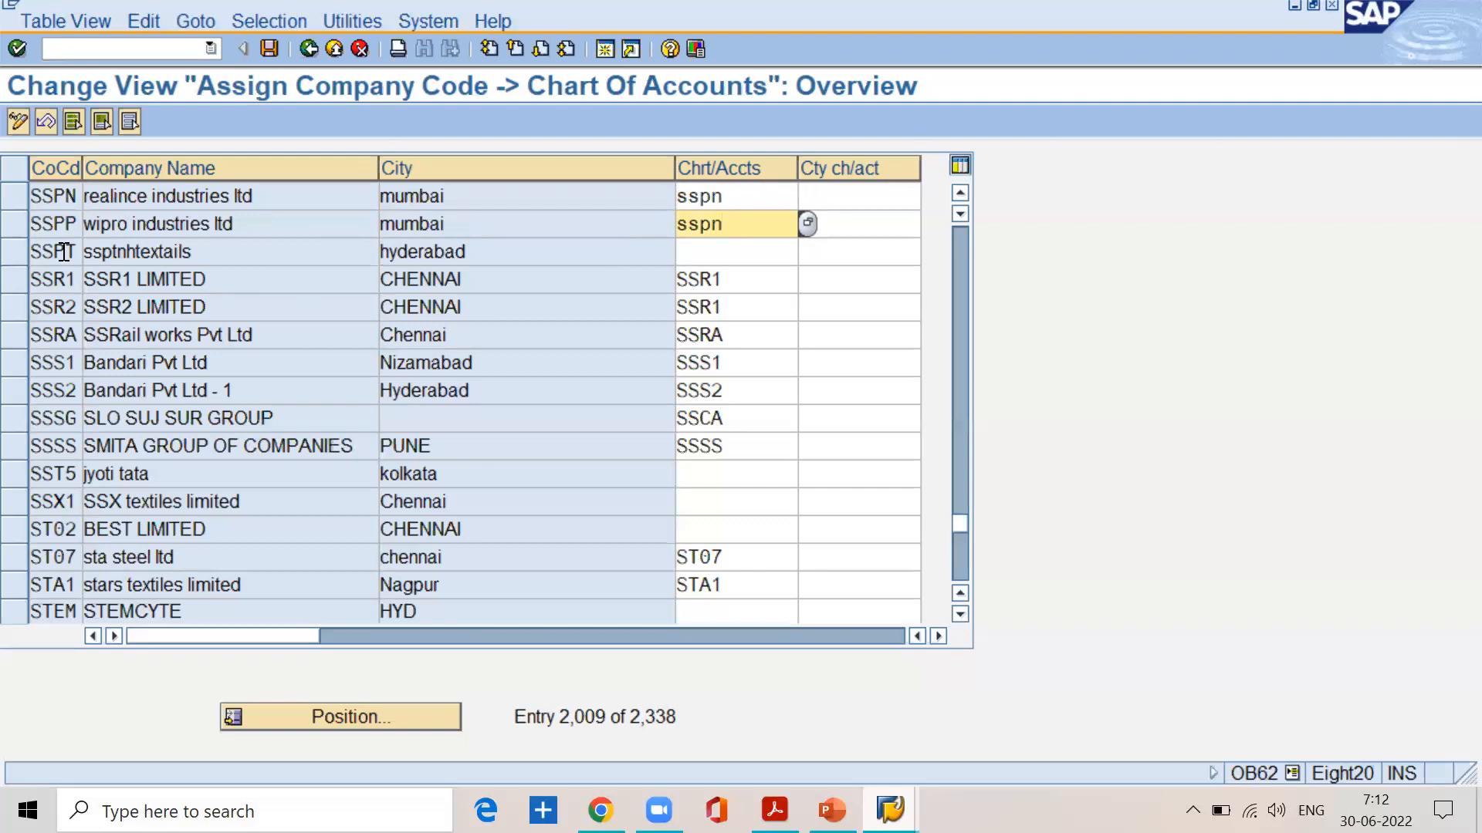
click(694, 255)
text(sspn)
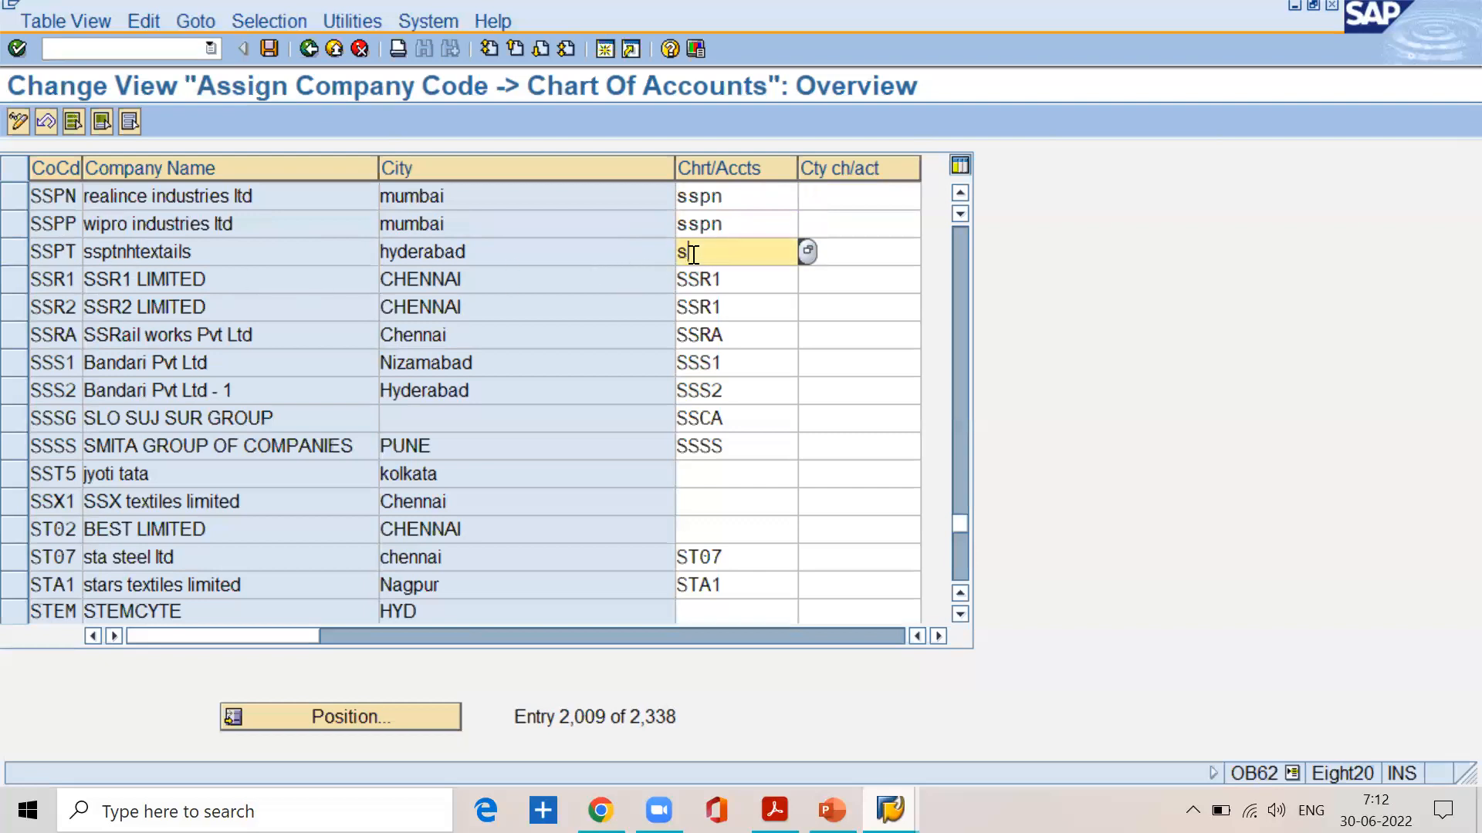
key(BackSpace)
key(BackSpace)
key(BackSpace)
key(BackSpace)
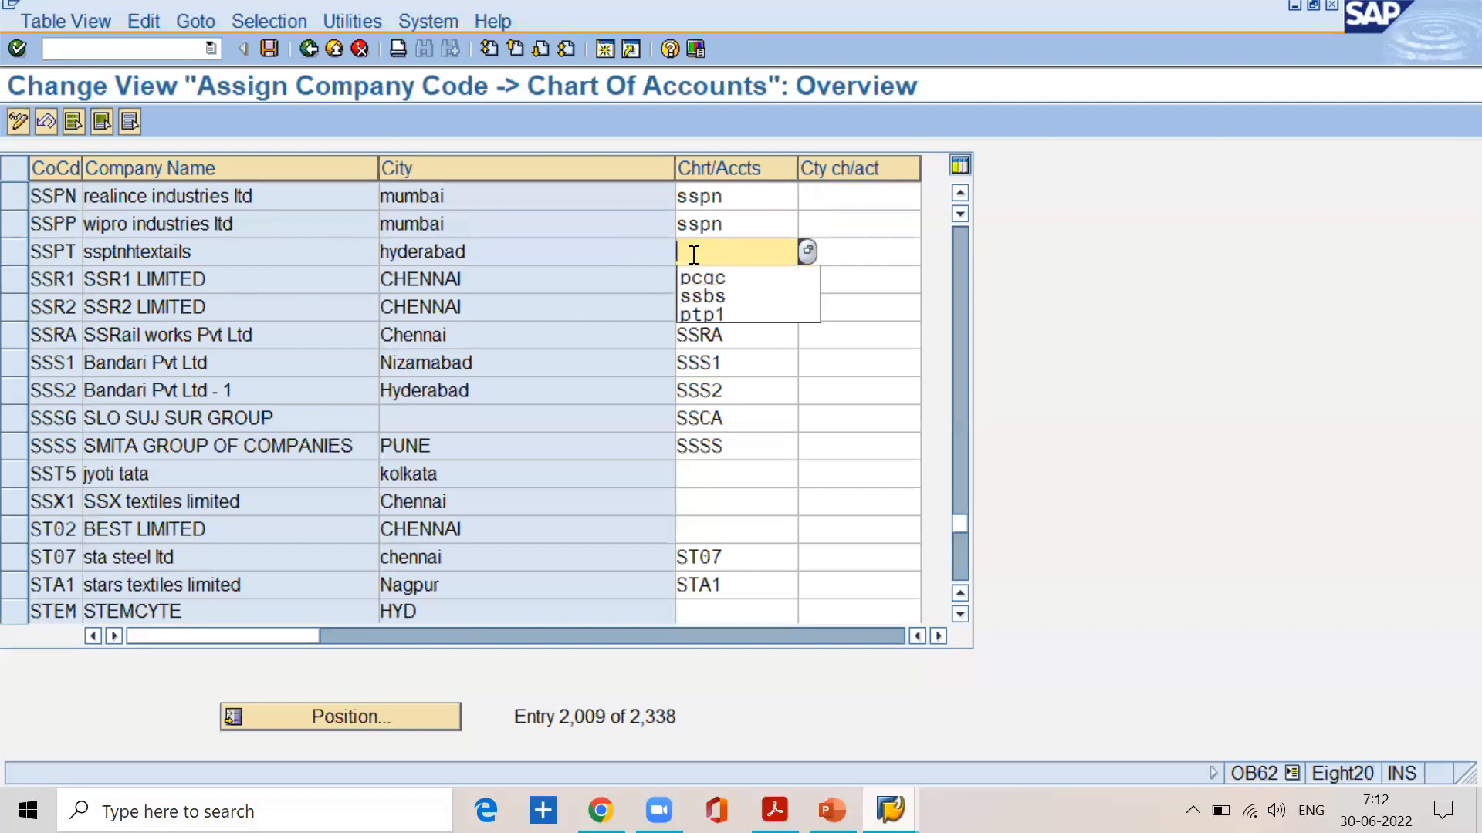
- Clear the chart of accounts from company code SSPP, wipro industries ltd, and save the assignments under customizing request EH7K908184
click(745, 232)
key(BackSpace)
key(BackSpace)
key(BackSpace)
key(BackSpace)
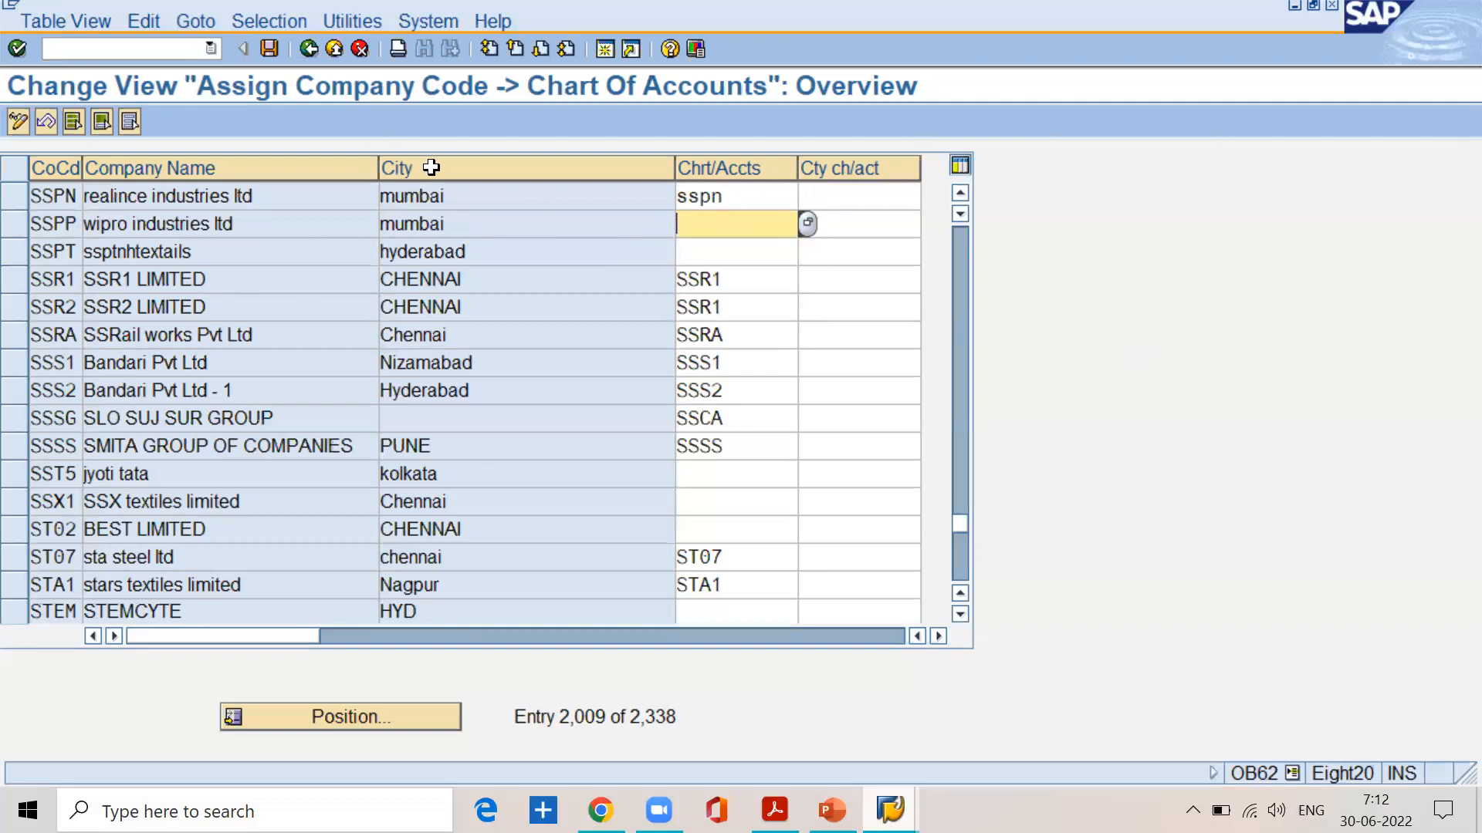
click(278, 57)
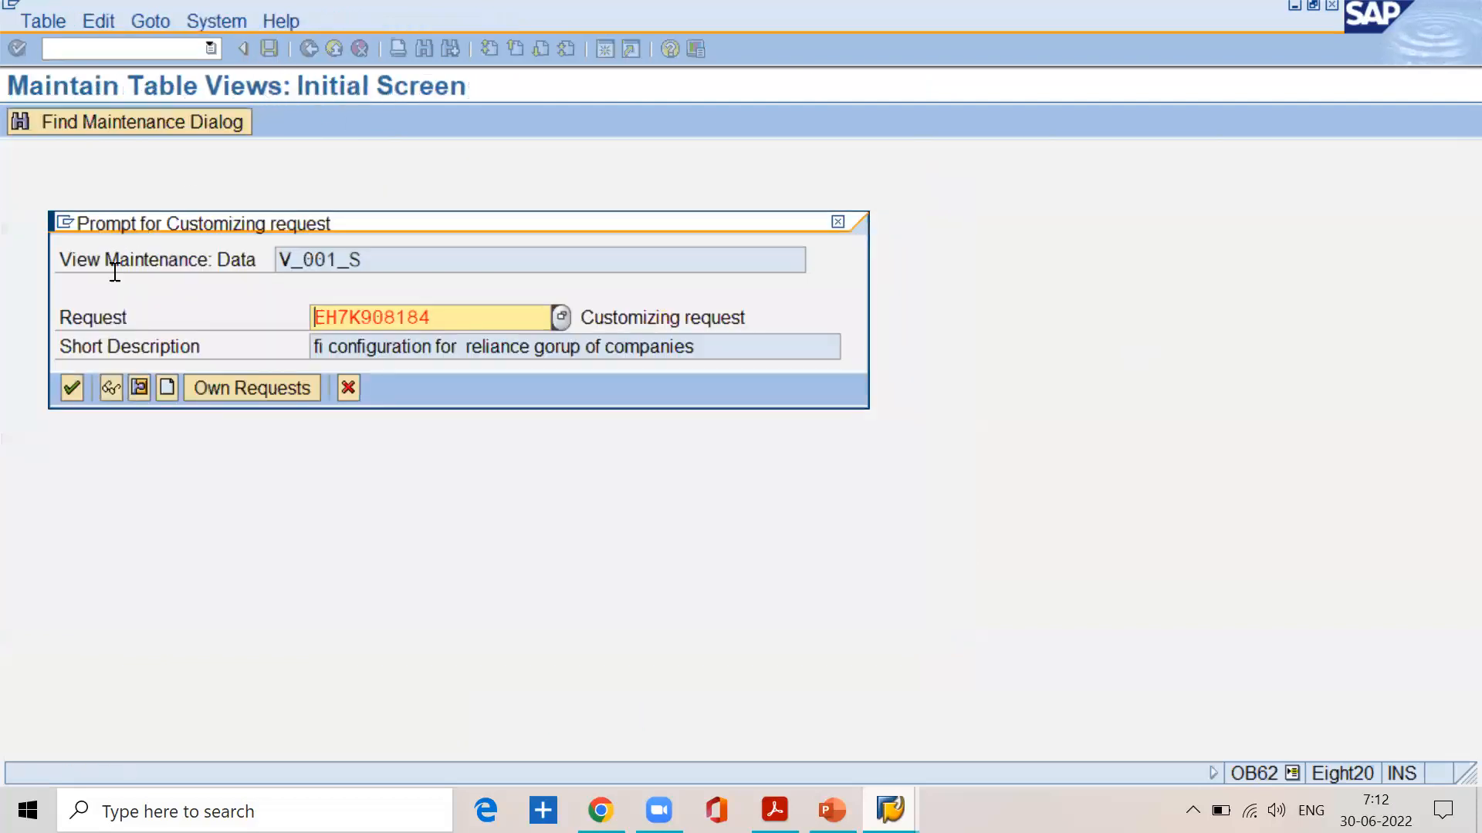
click(74, 386)
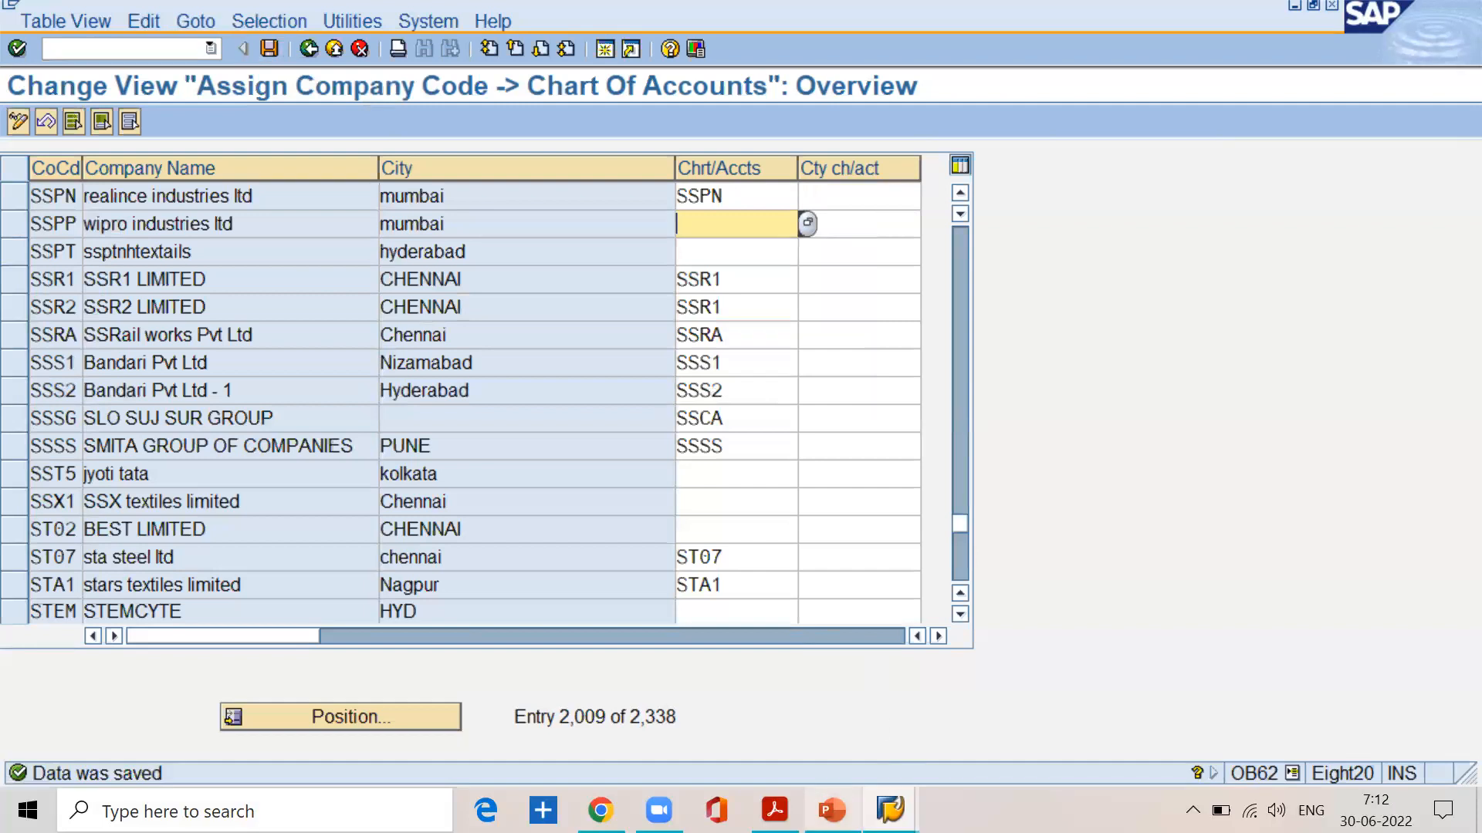
- Switch to BASIC SETTINGS.pdf in Adobe Acrobat Reader and read Step 3.3, Define account groups, T.code OBD4
click(775, 810)
scroll(567, 615, down, 5)
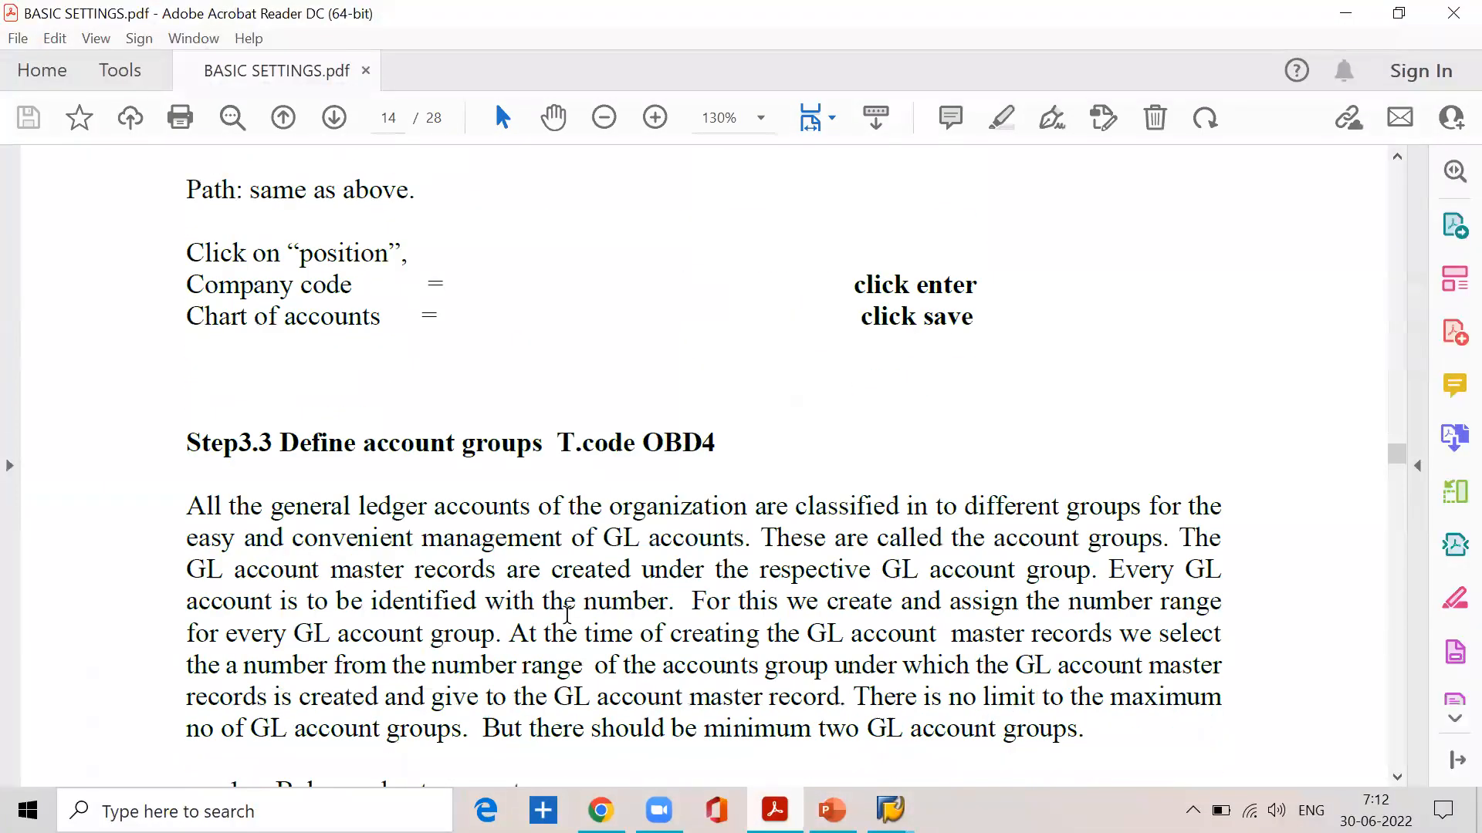
drag(262, 294, 692, 277)
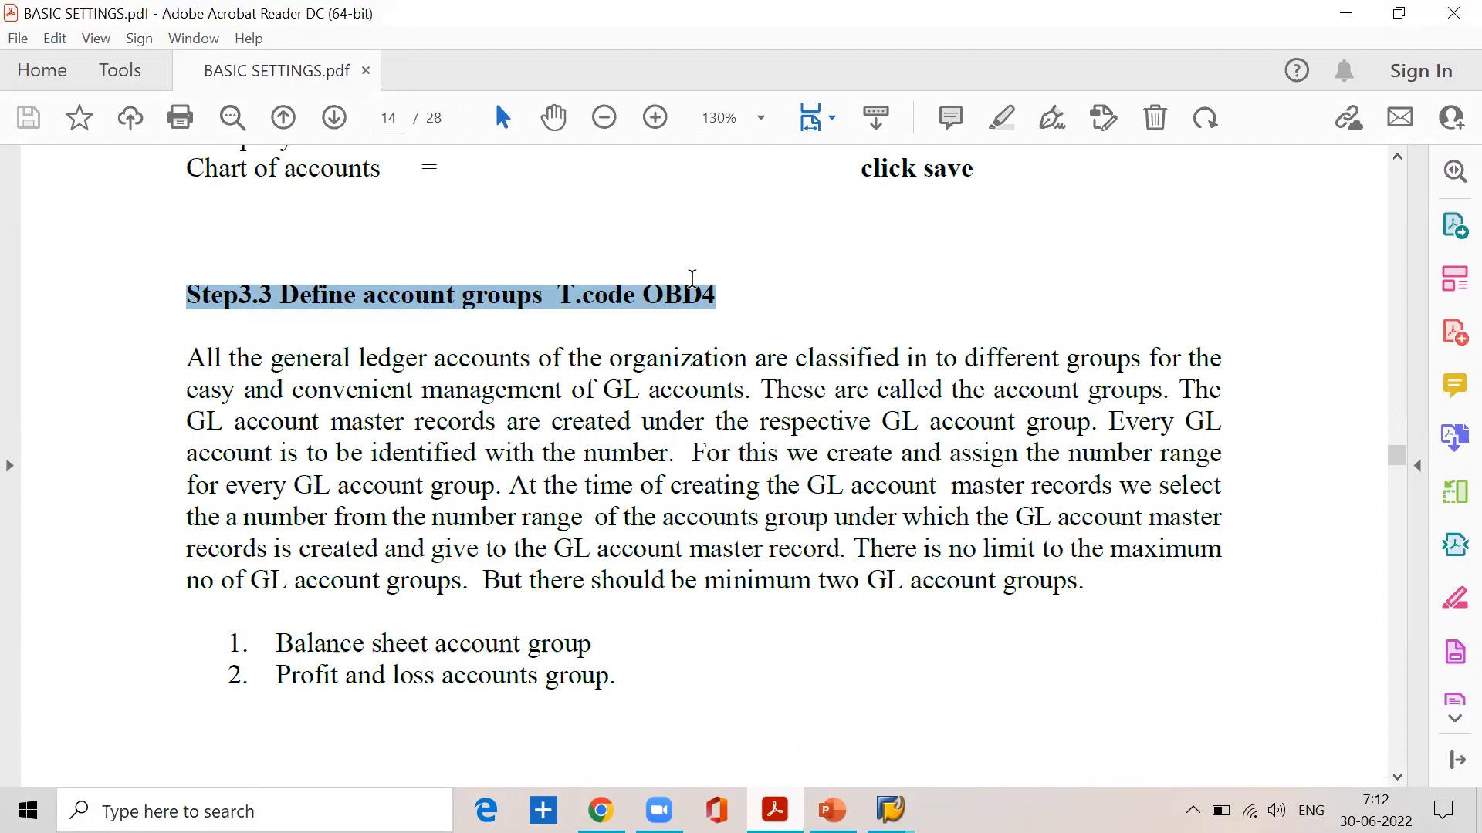
click(730, 307)
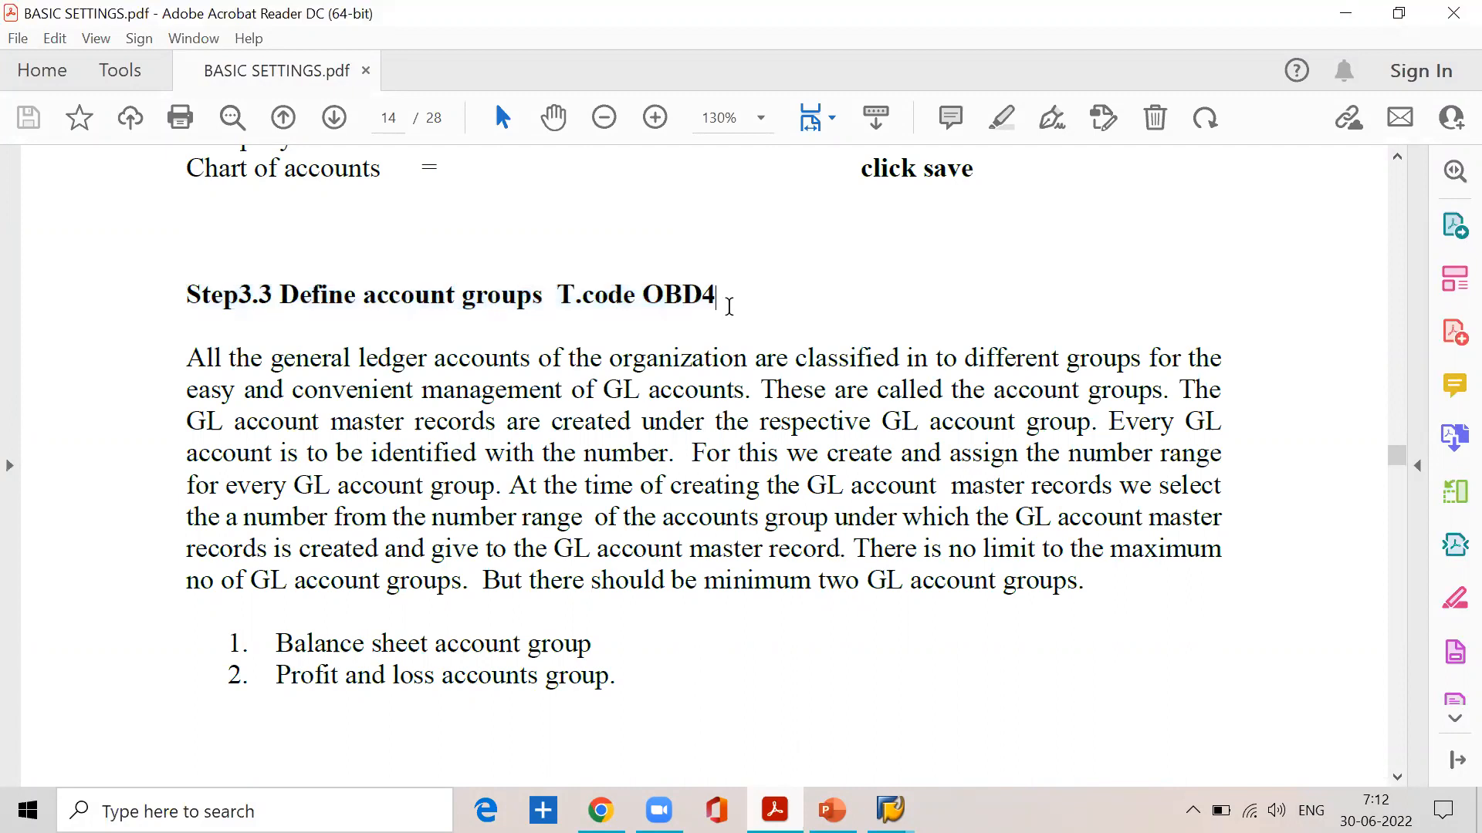
drag(272, 294, 622, 686)
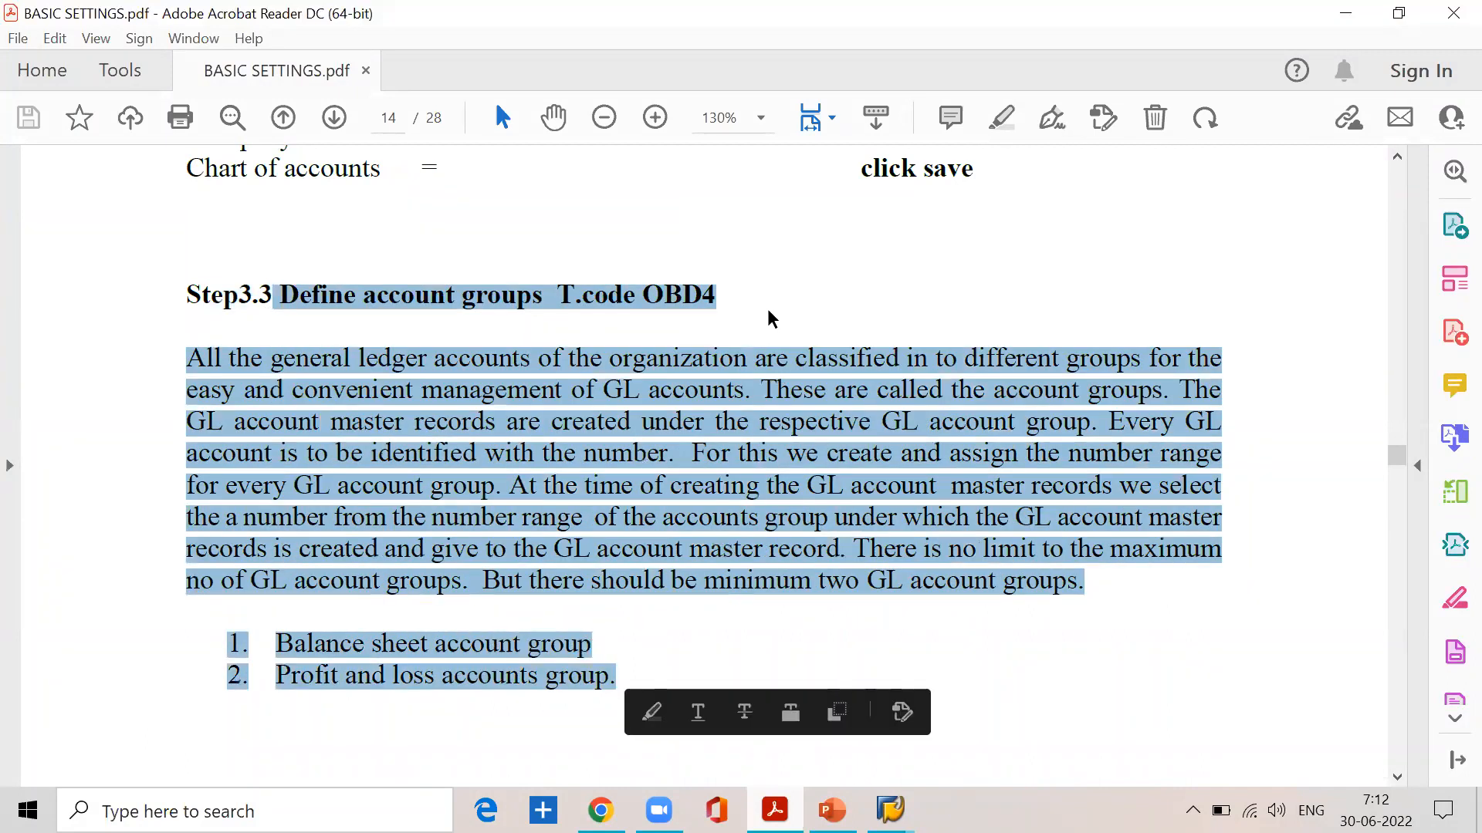
click(772, 316)
- Review the definitions of the operating, group and country specific charts of accounts on page 13, and return to SAP
scroll(770, 317, up, 3)
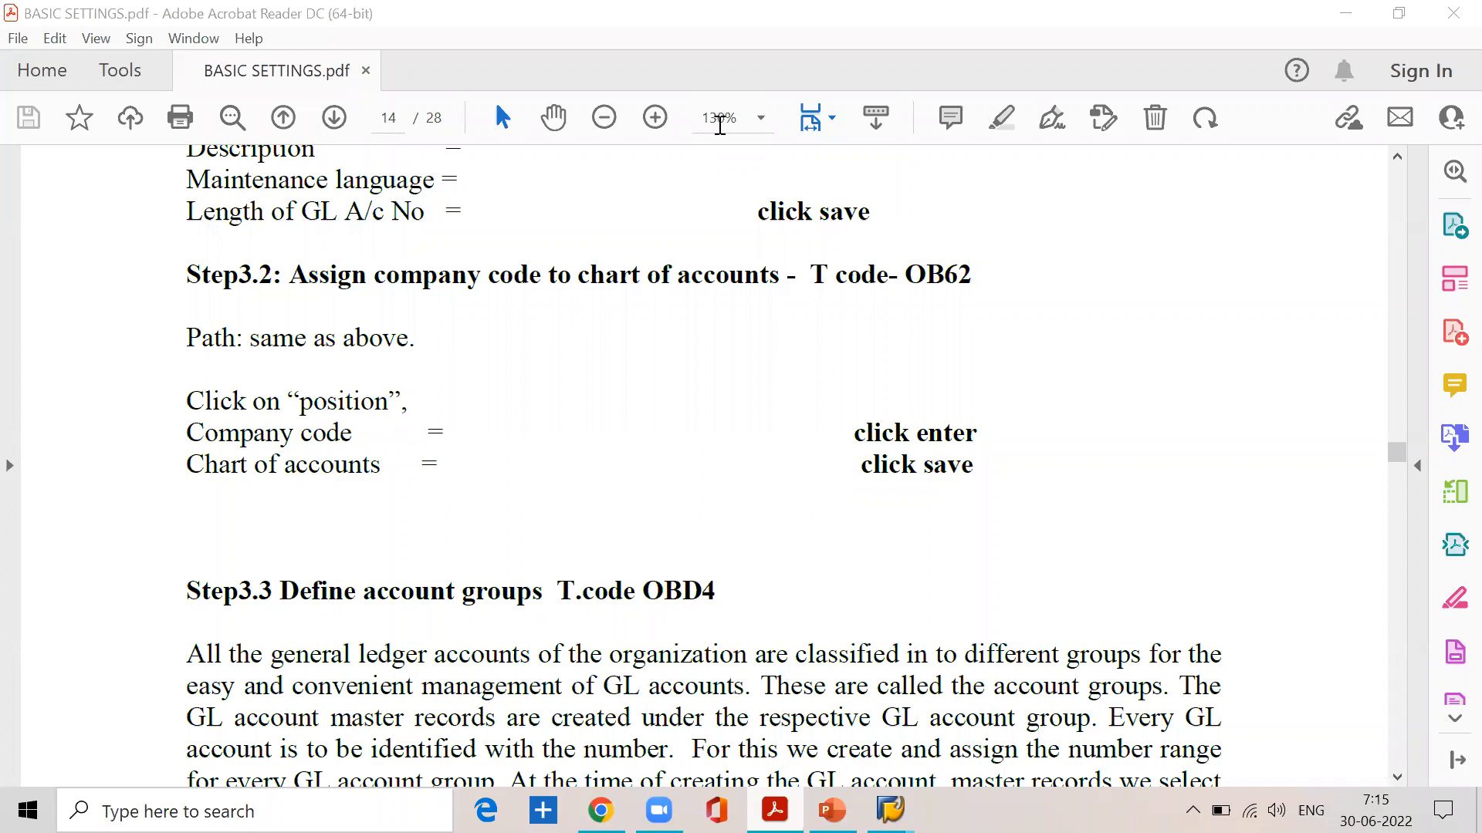
scroll(492, 394, up, 10)
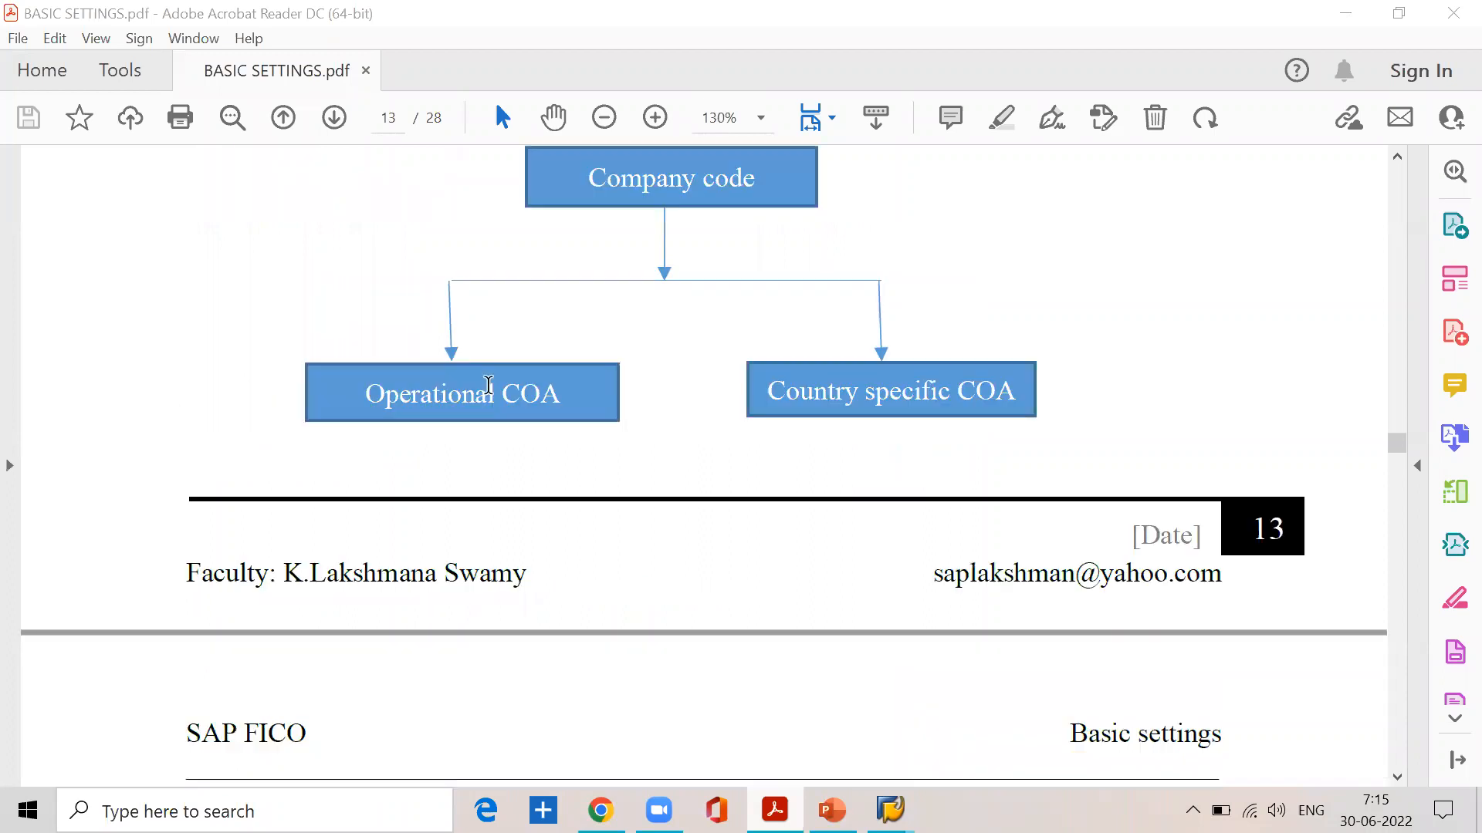
scroll(492, 394, up, 5)
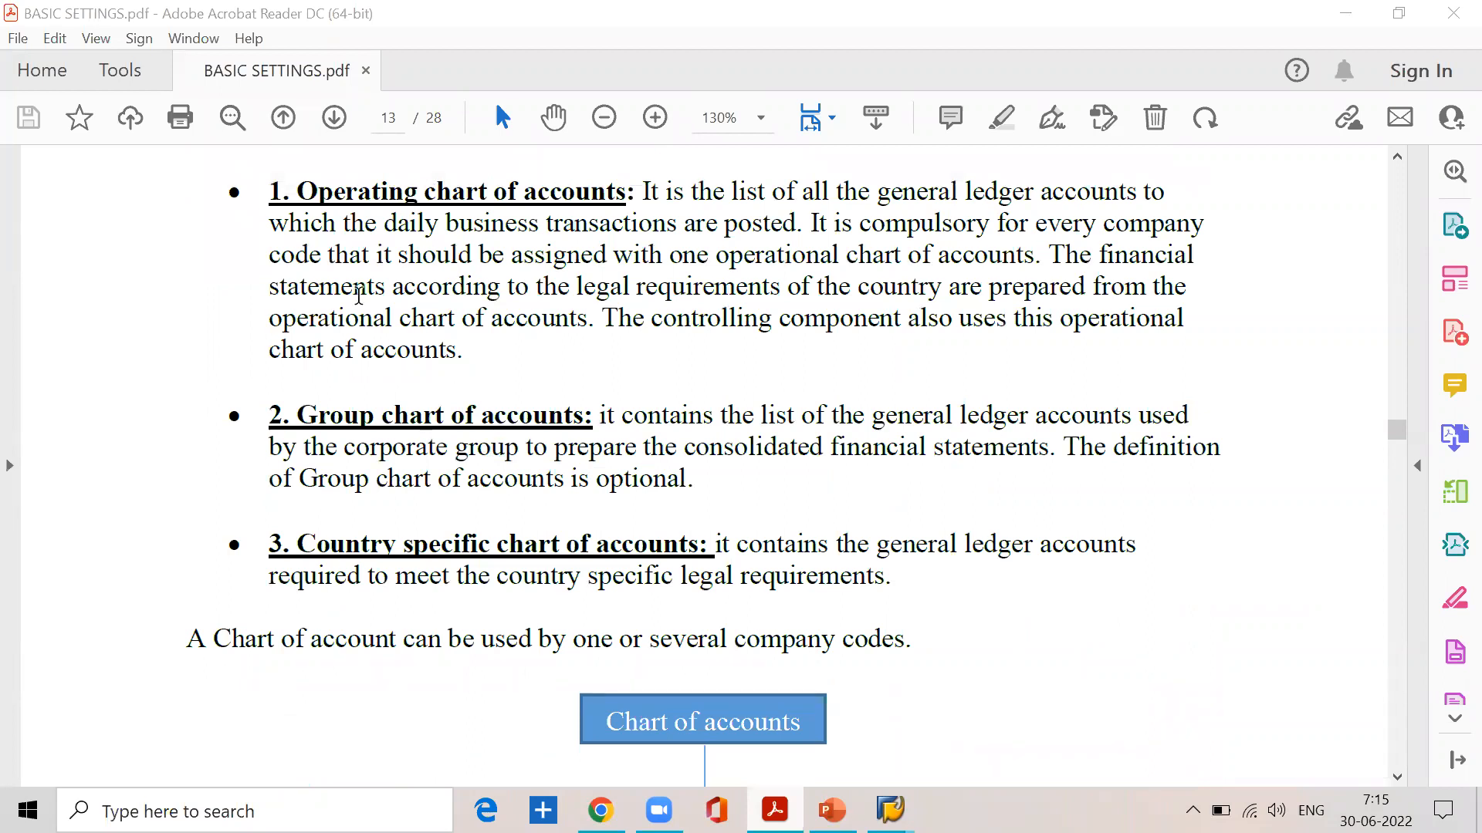
drag(269, 193, 1042, 569)
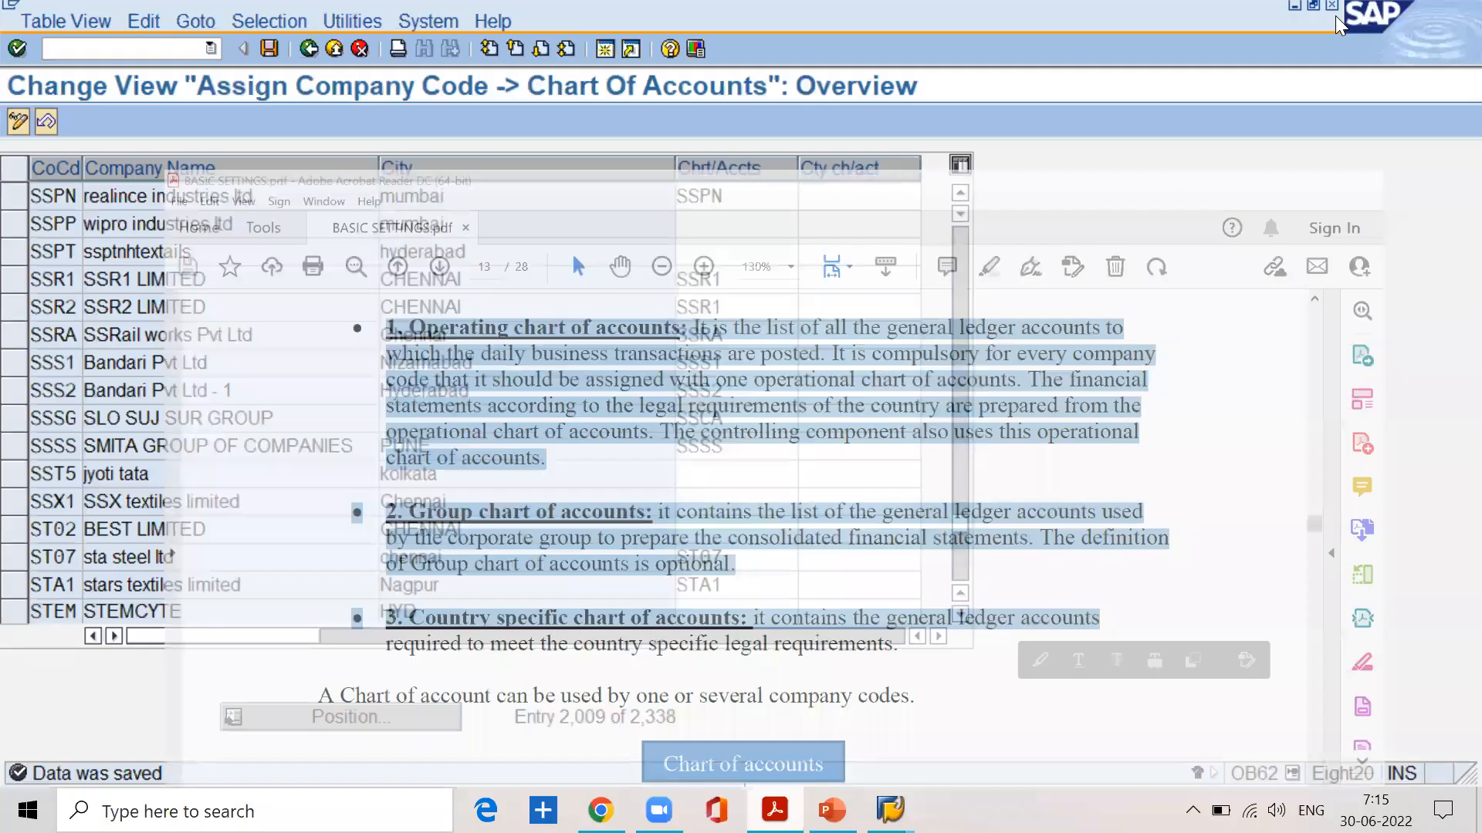
click(1343, 13)
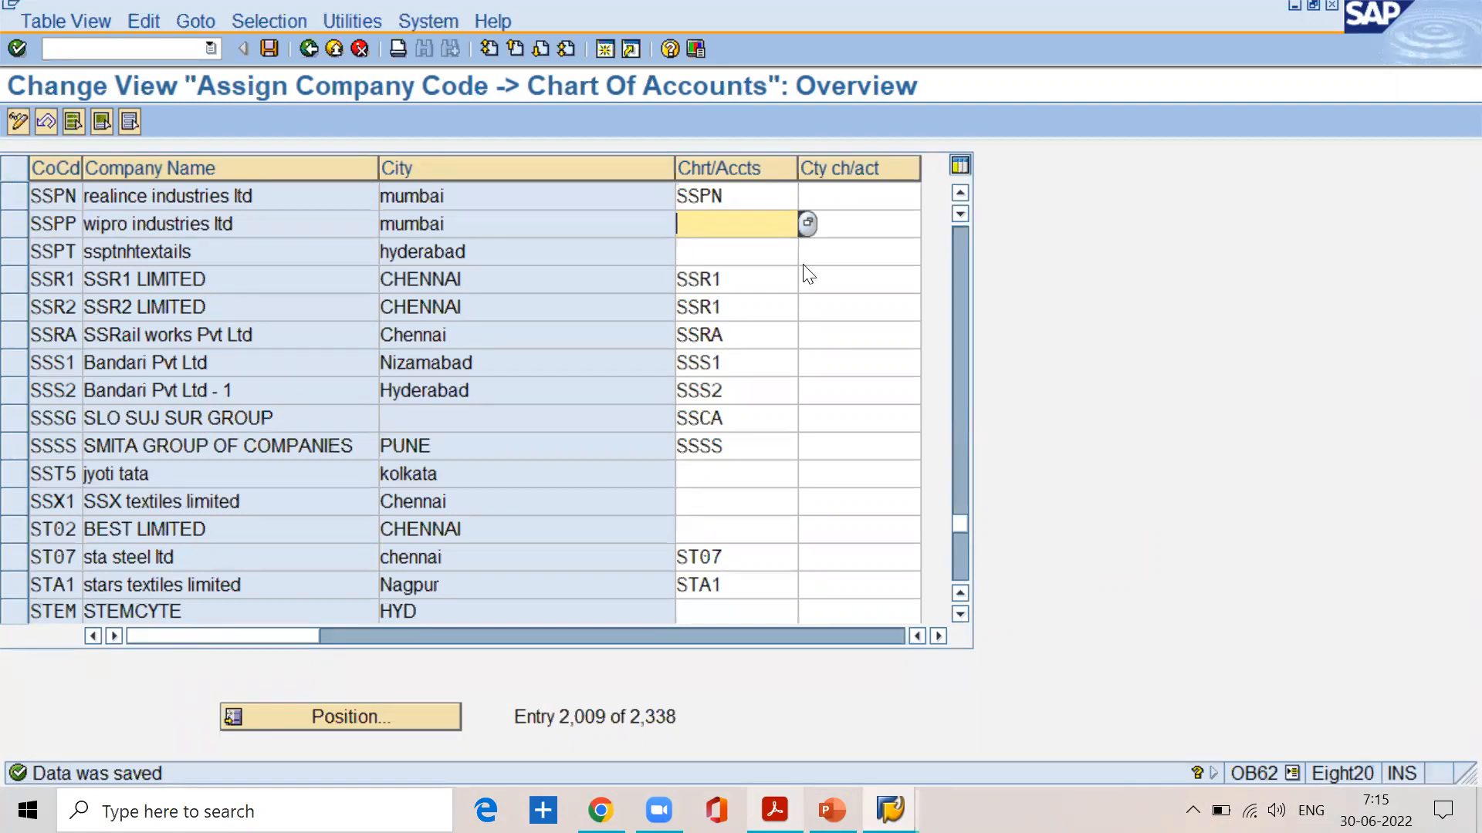
key(alt+Tab)
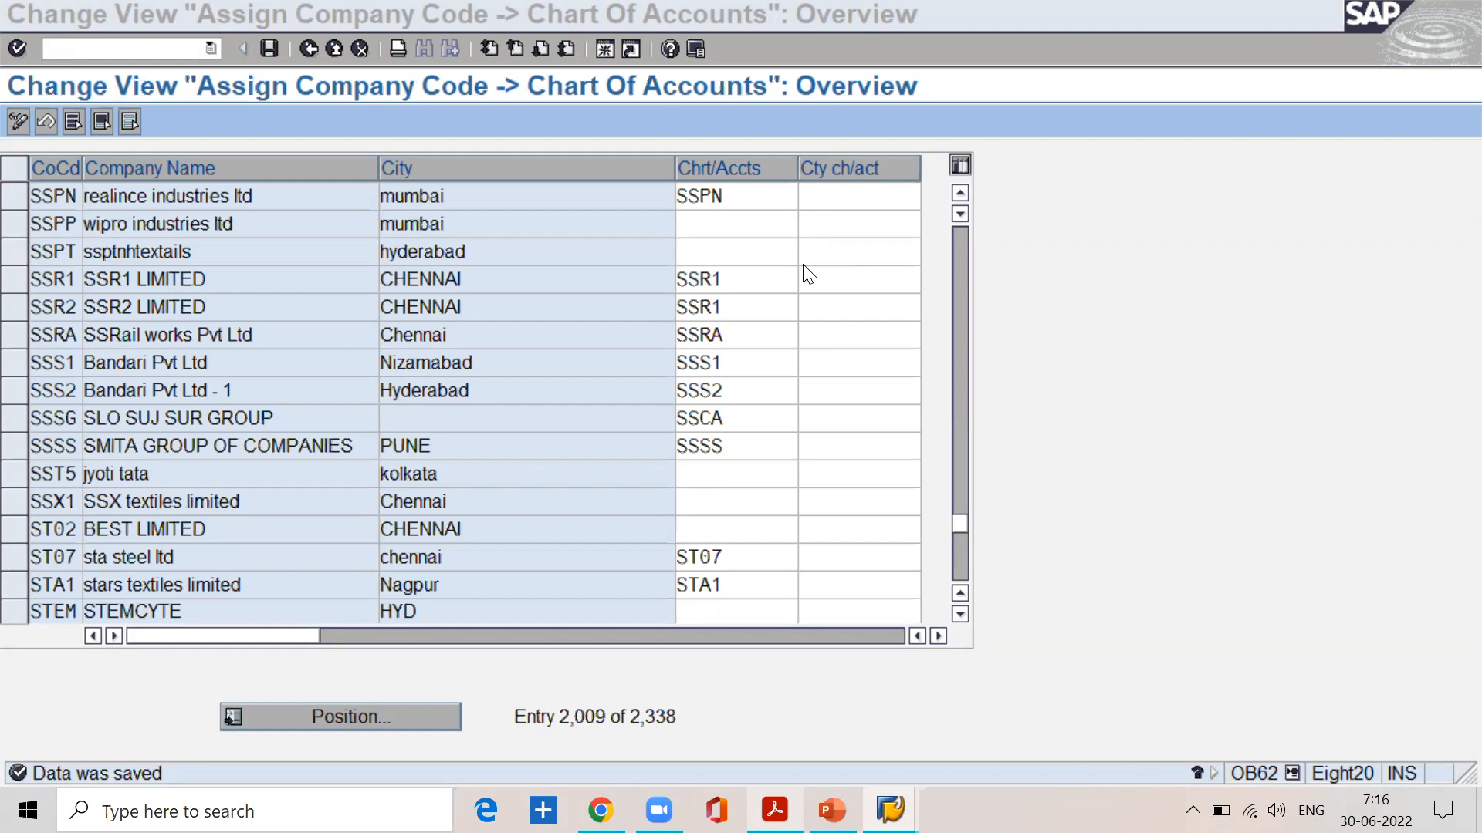
click(1231, 260)
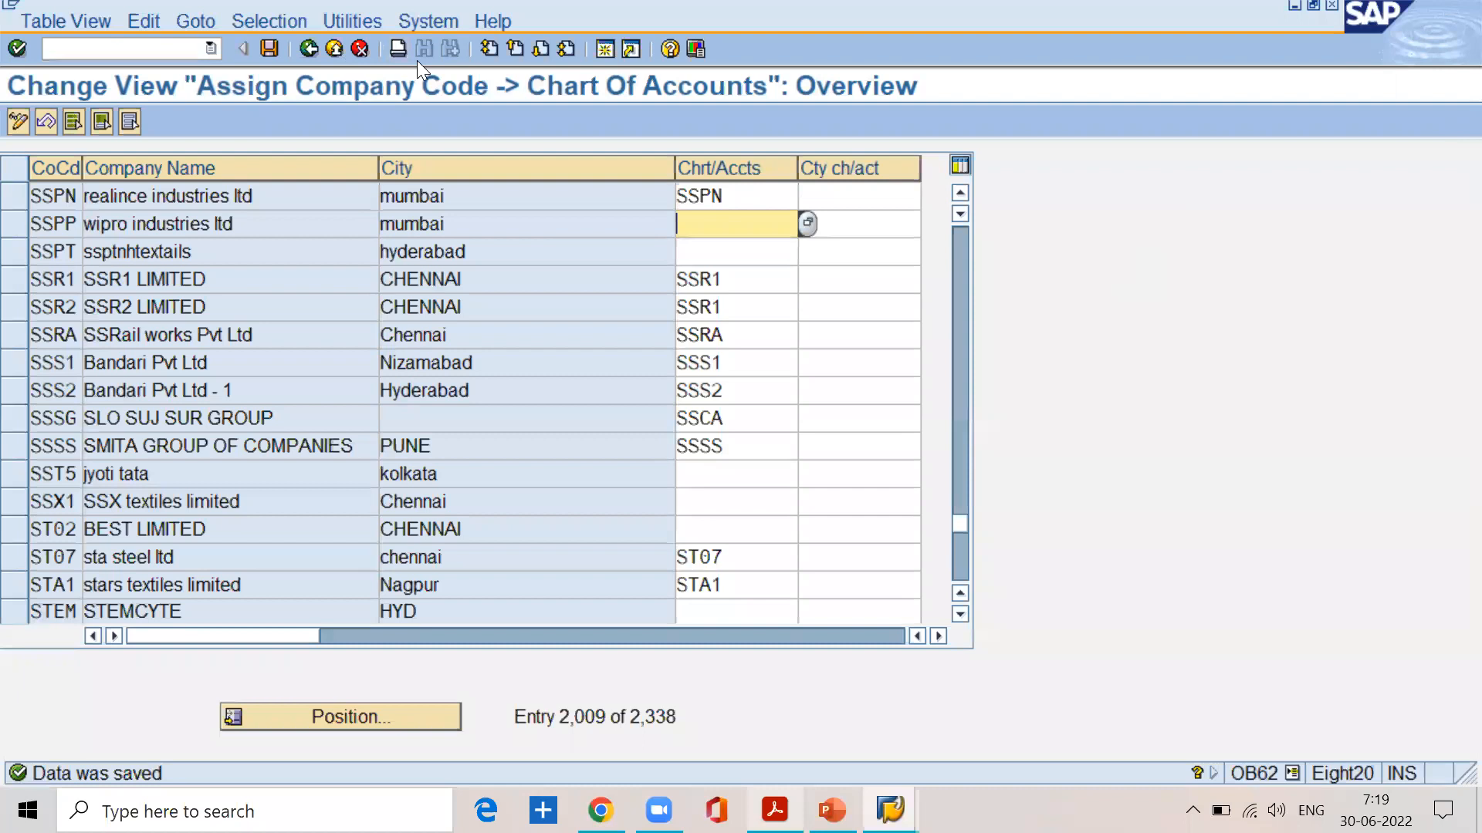
key(alt+Tab)
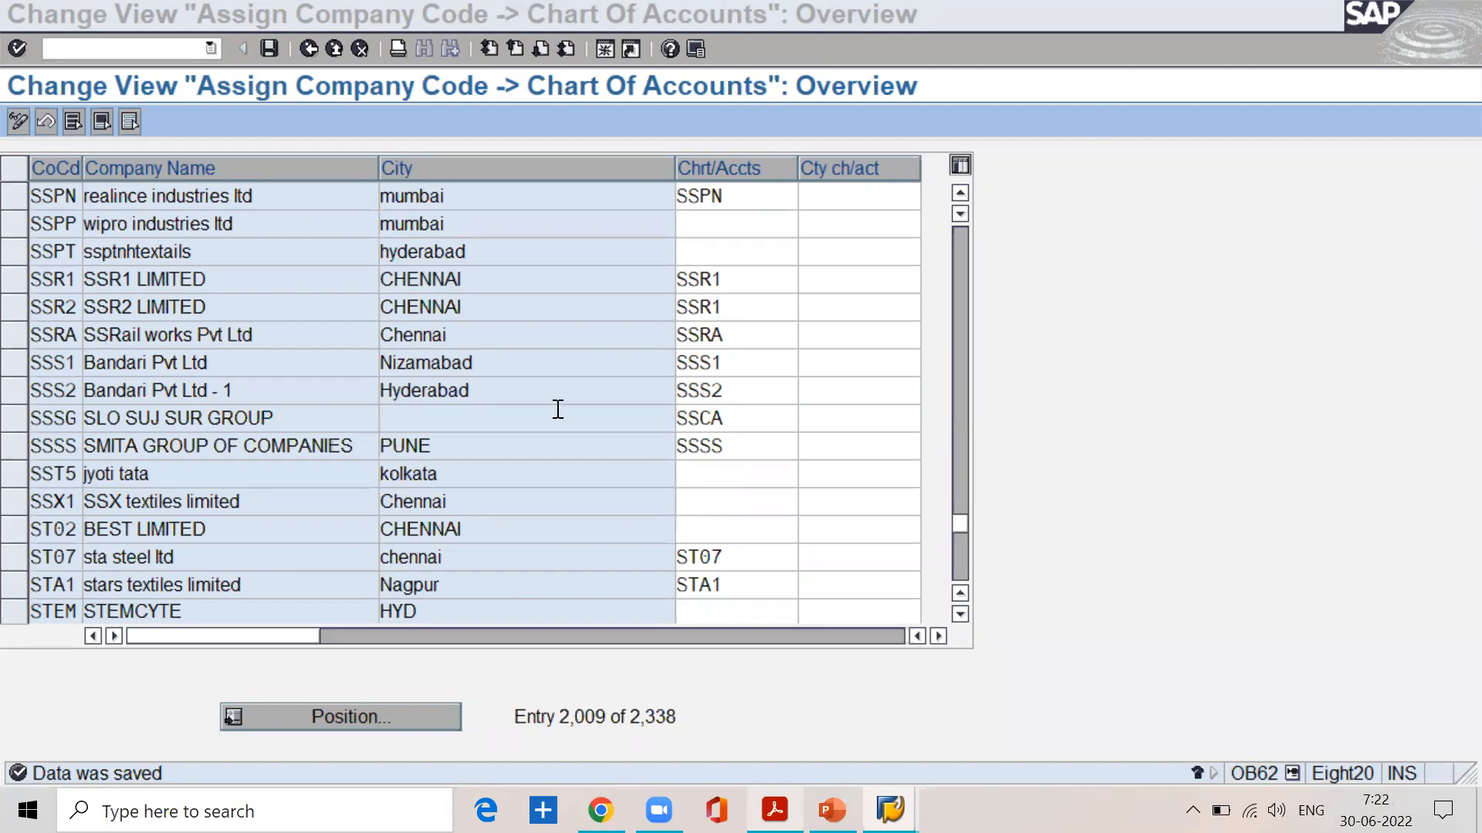
- Open a new session of the sap ecc ehp7 system from SAP Logon and log on to client 800 with the user name and password
click(312, 51)
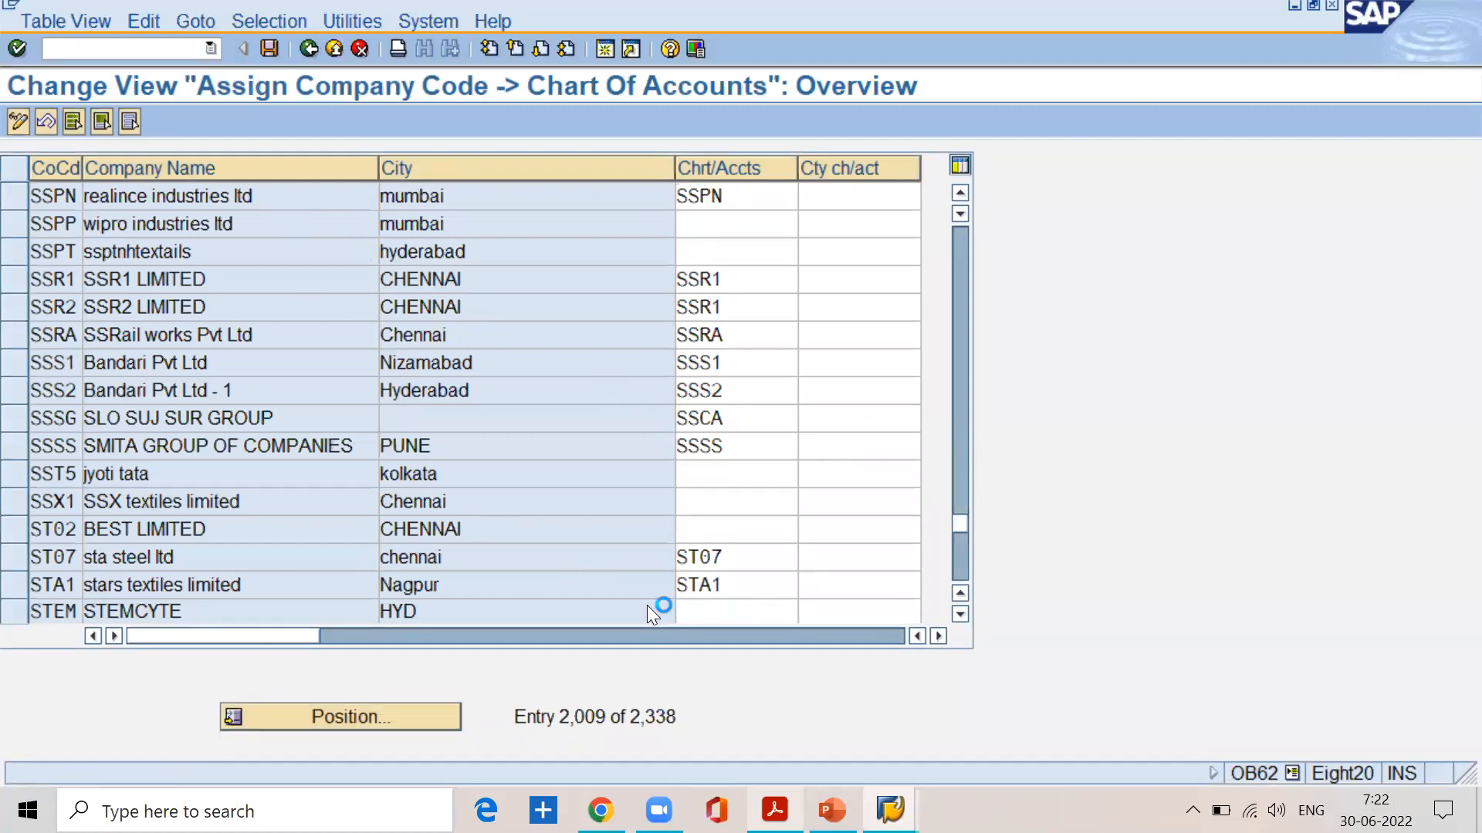
mouse_move(890, 810)
click(823, 738)
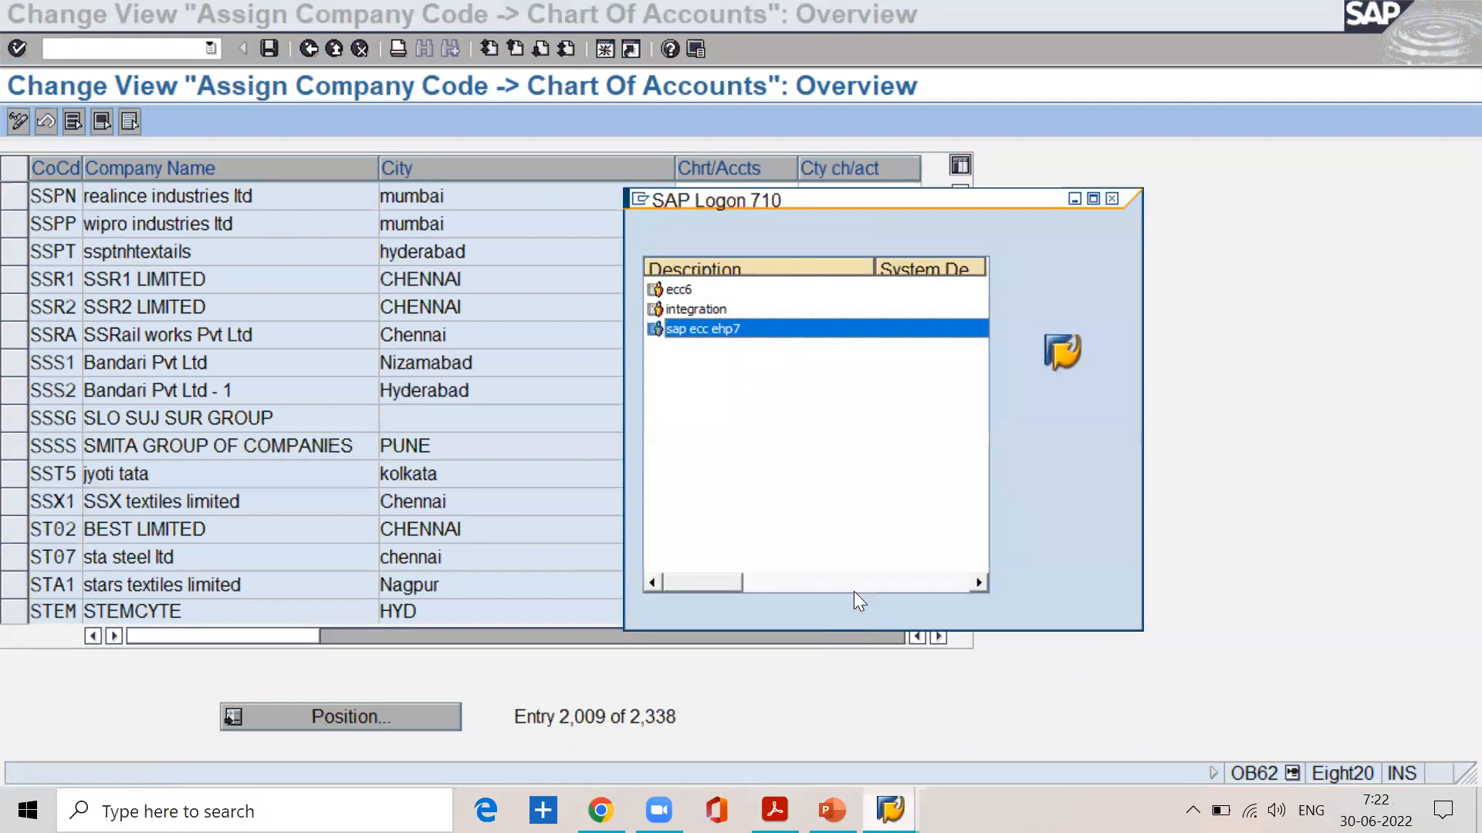
click(1028, 269)
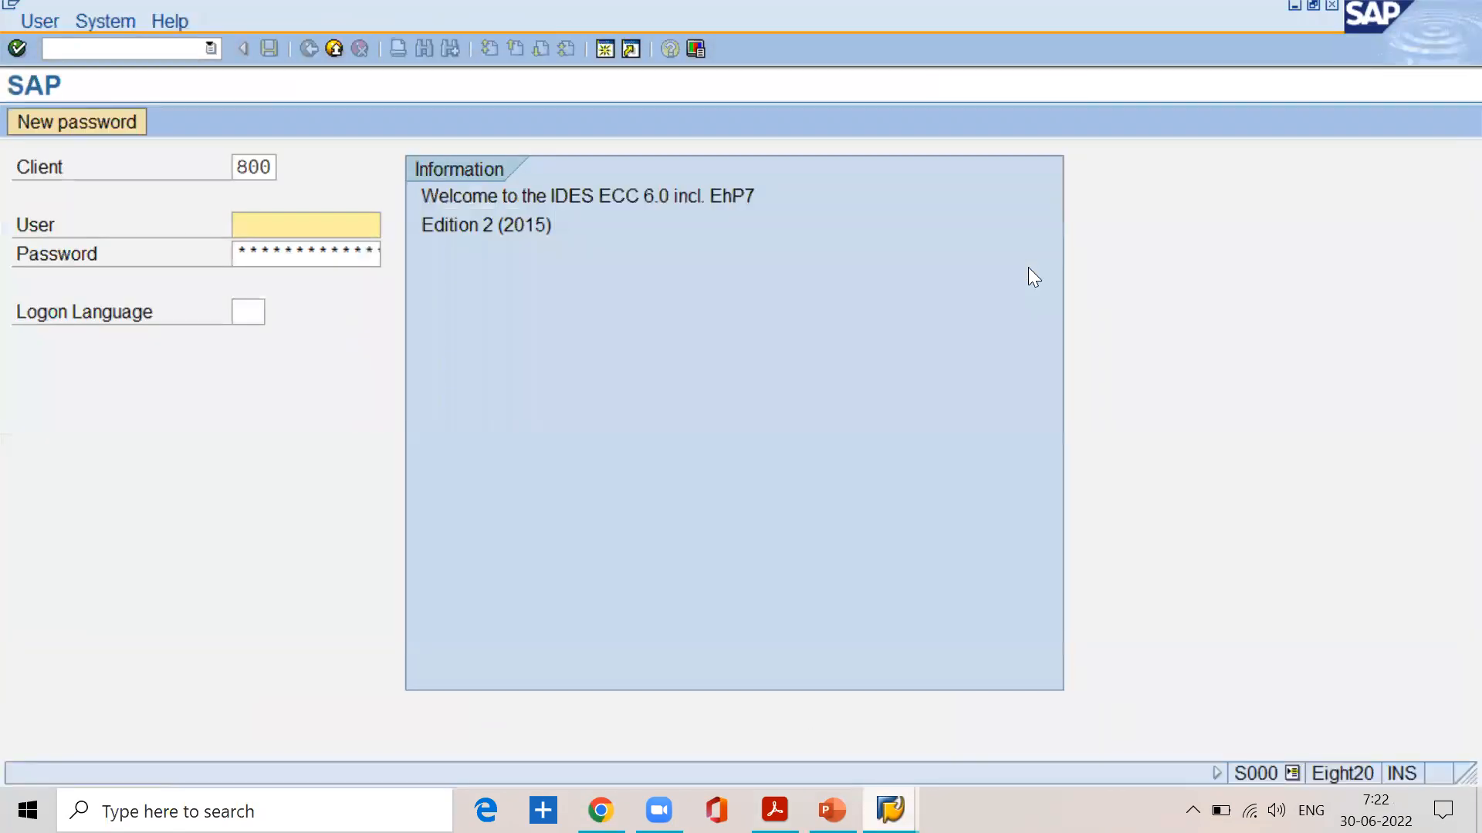
text(lakshman)
key(Tab)
text(********)
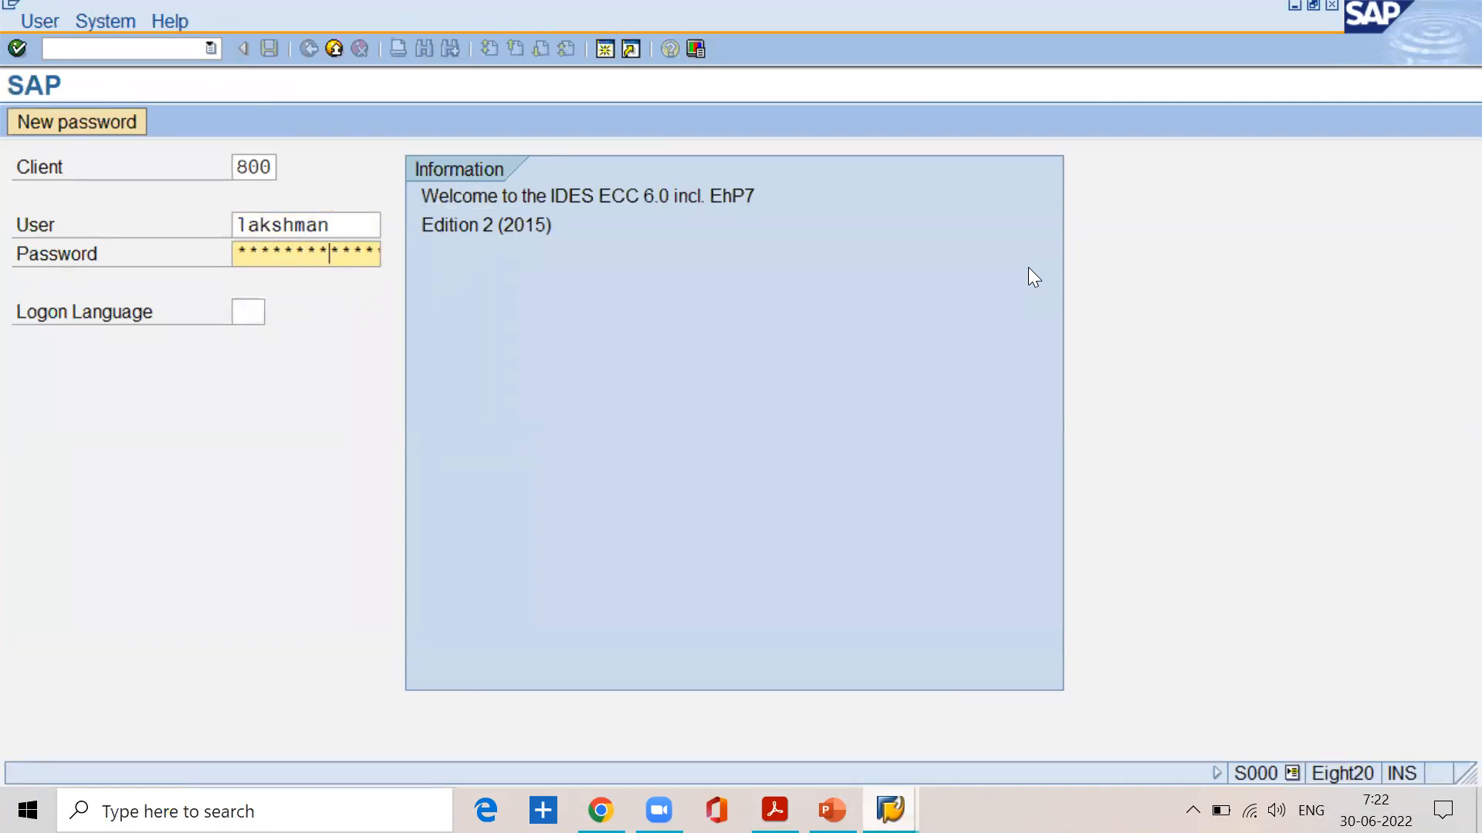
key(Return)
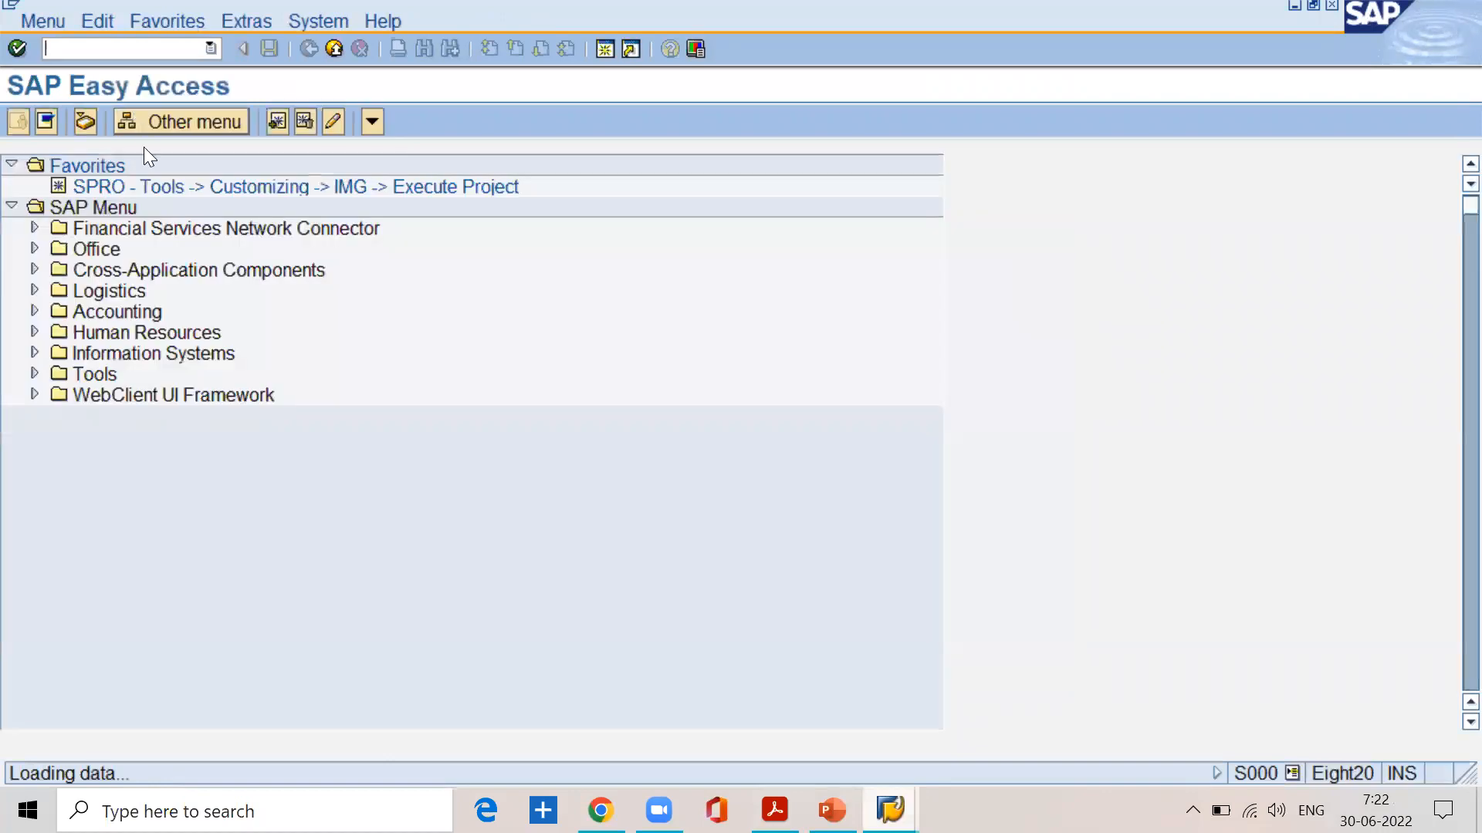
- Open the SAP Customizing Implementation Guide from the SPRO favorite and decline the detailed description of the connection error
click(154, 188)
double_click(154, 187)
click(143, 124)
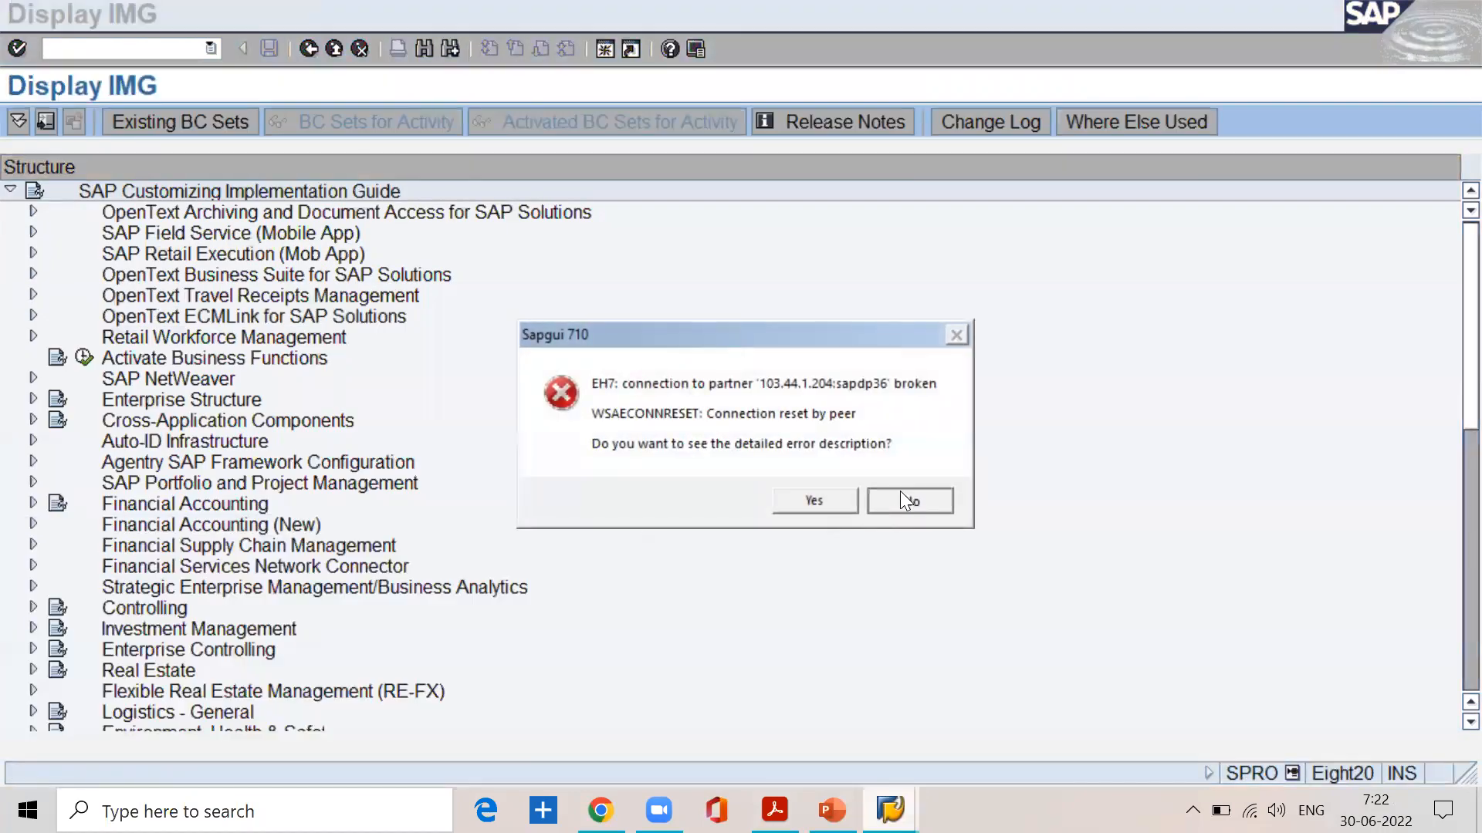
click(903, 500)
- Expand Financial Accounting (New), General Ledger Accounting (New), Master Data, G/L Accounts and Preparations, and execute Edit Chart of Accounts List, displaying its locked data
click(33, 524)
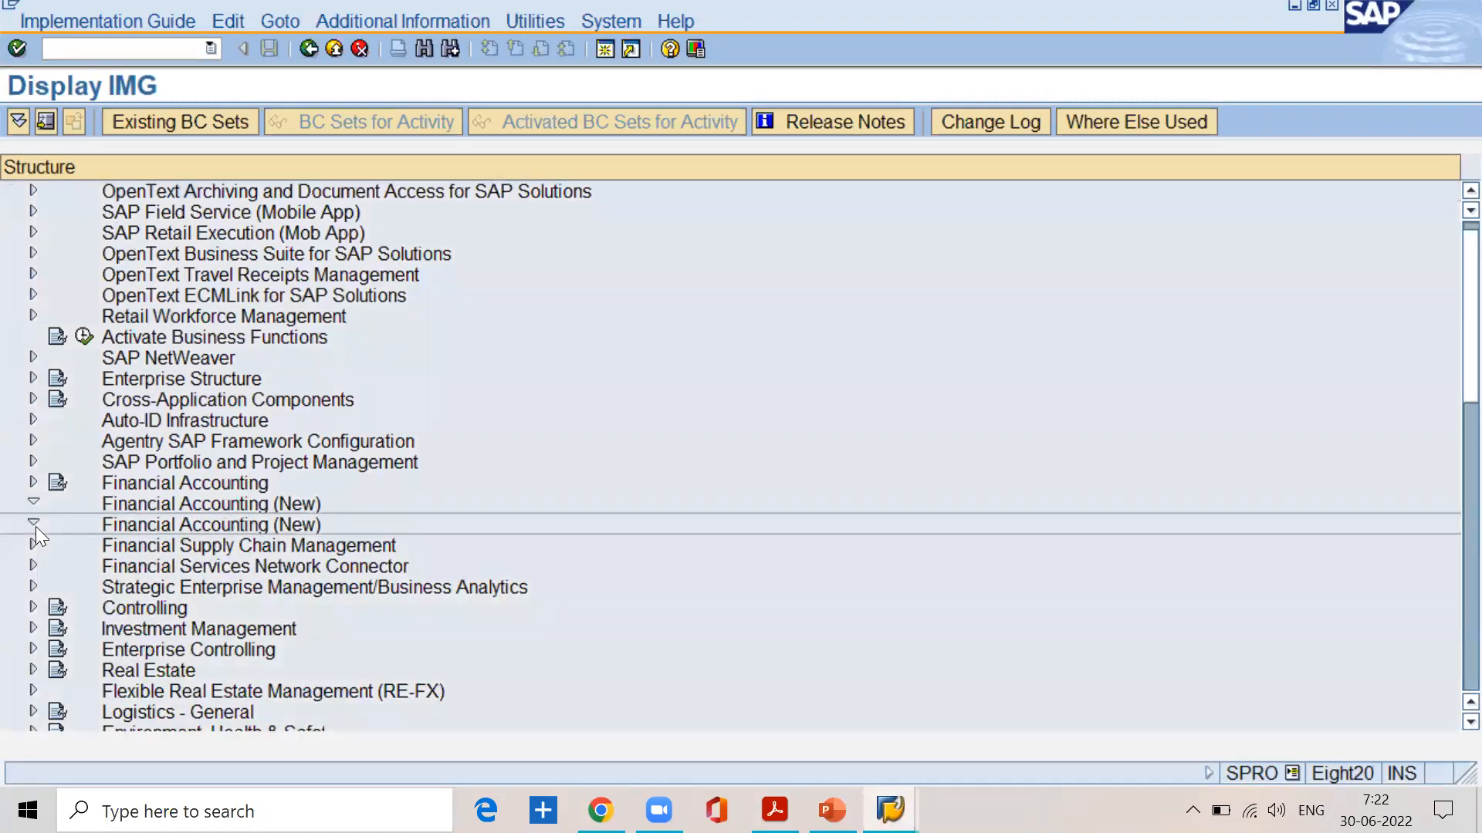
click(57, 545)
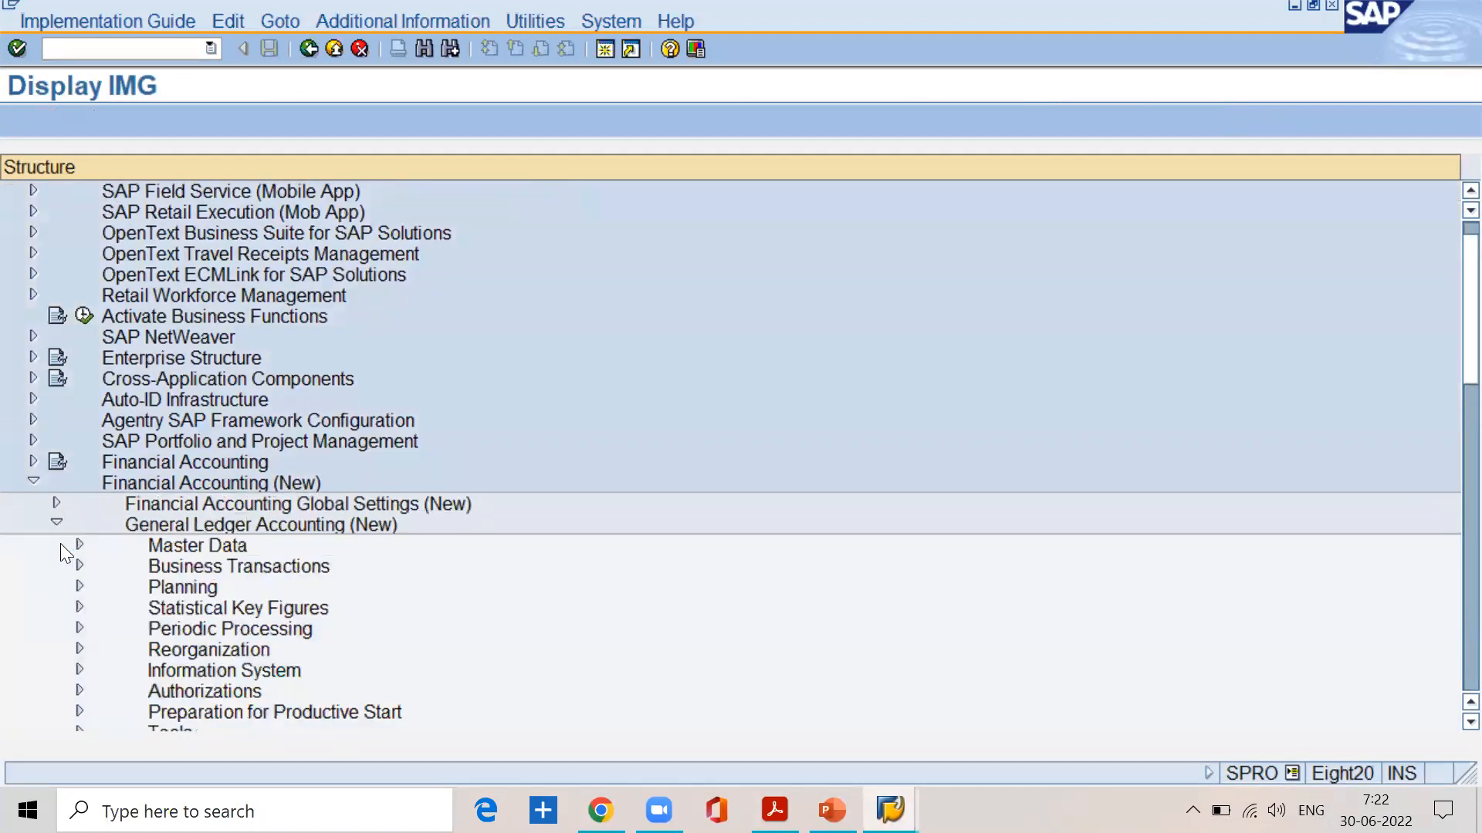
click(78, 544)
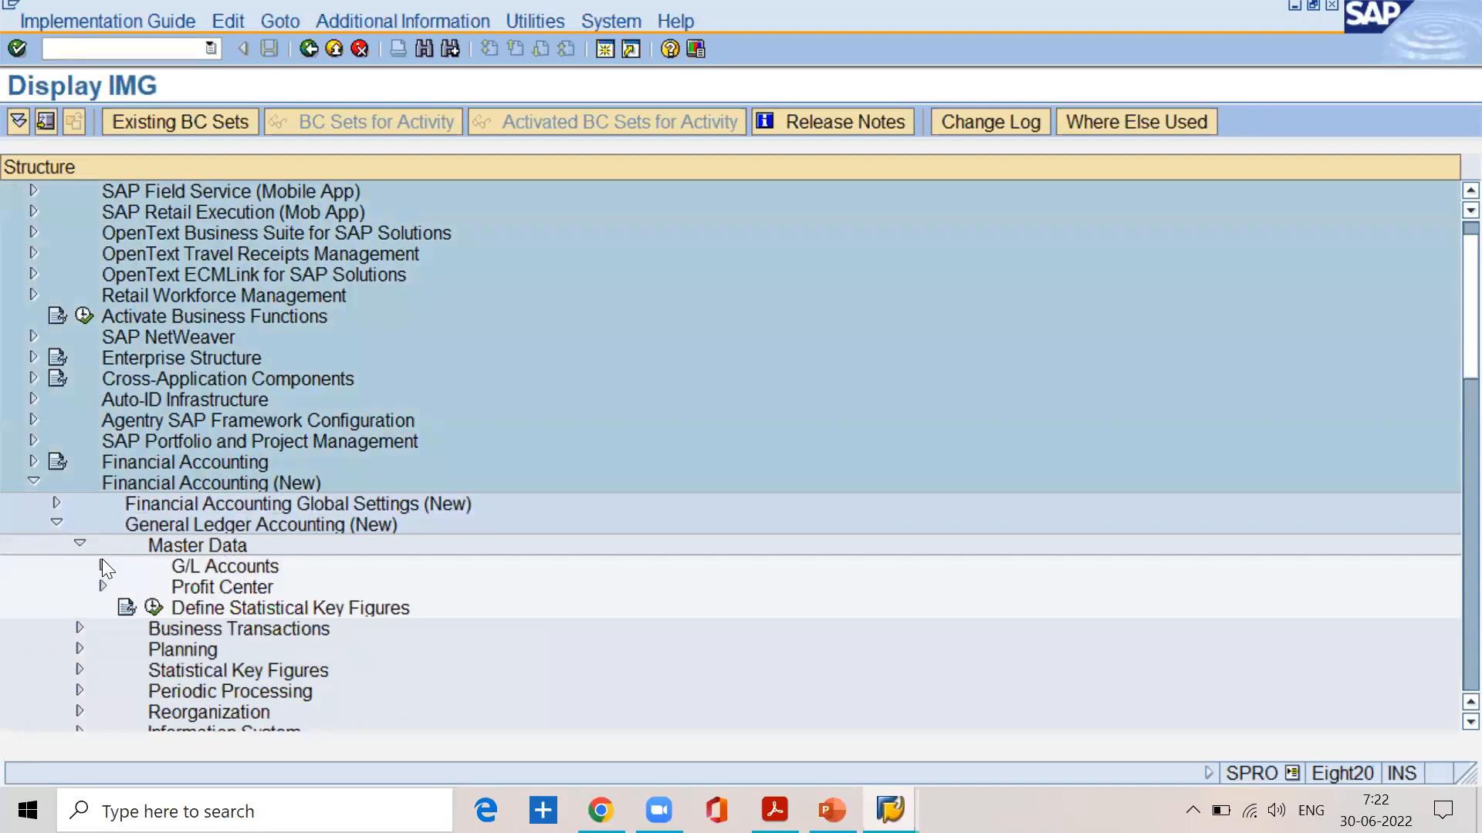
click(103, 563)
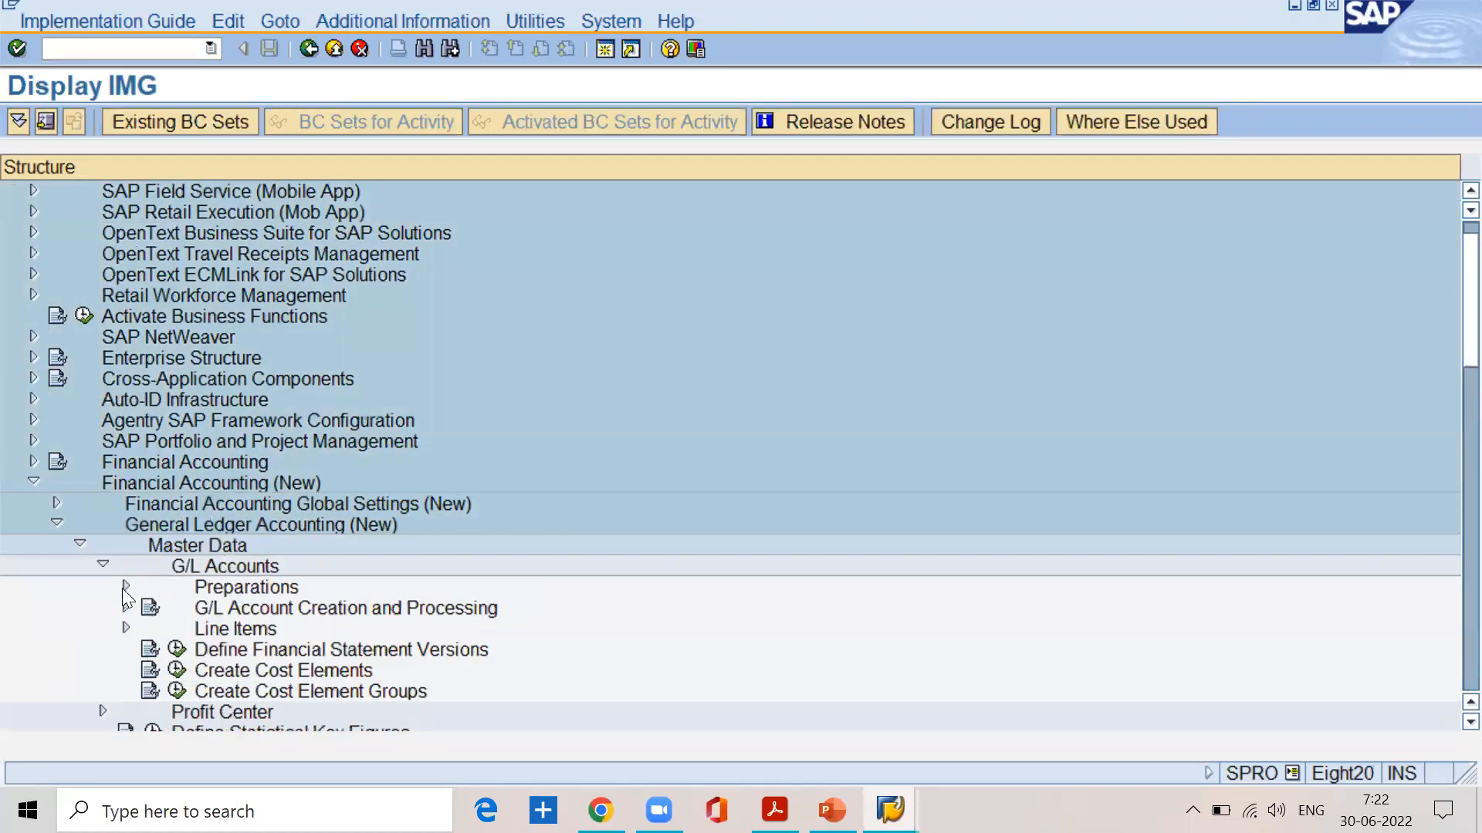
click(124, 587)
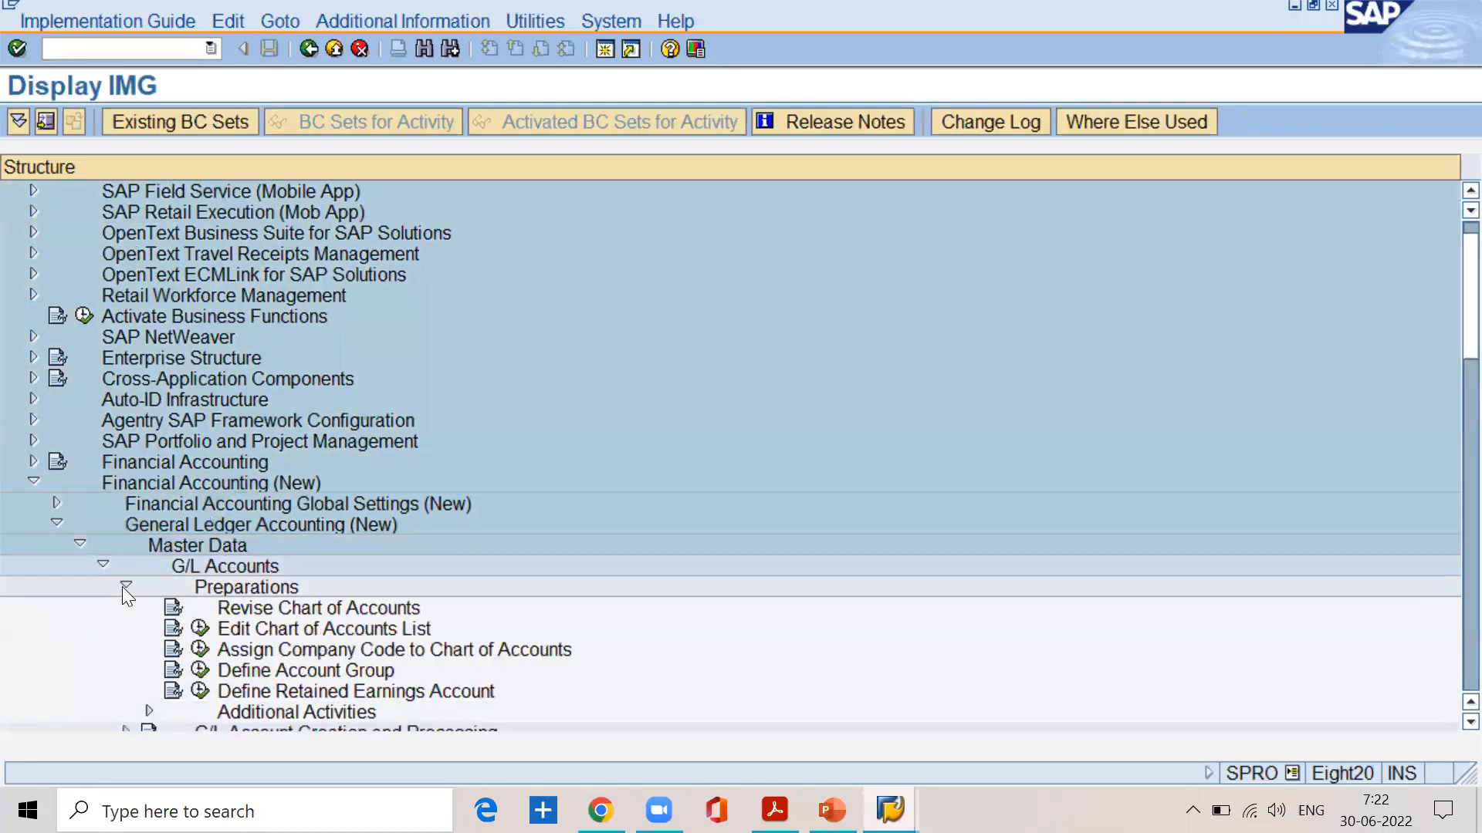
click(201, 629)
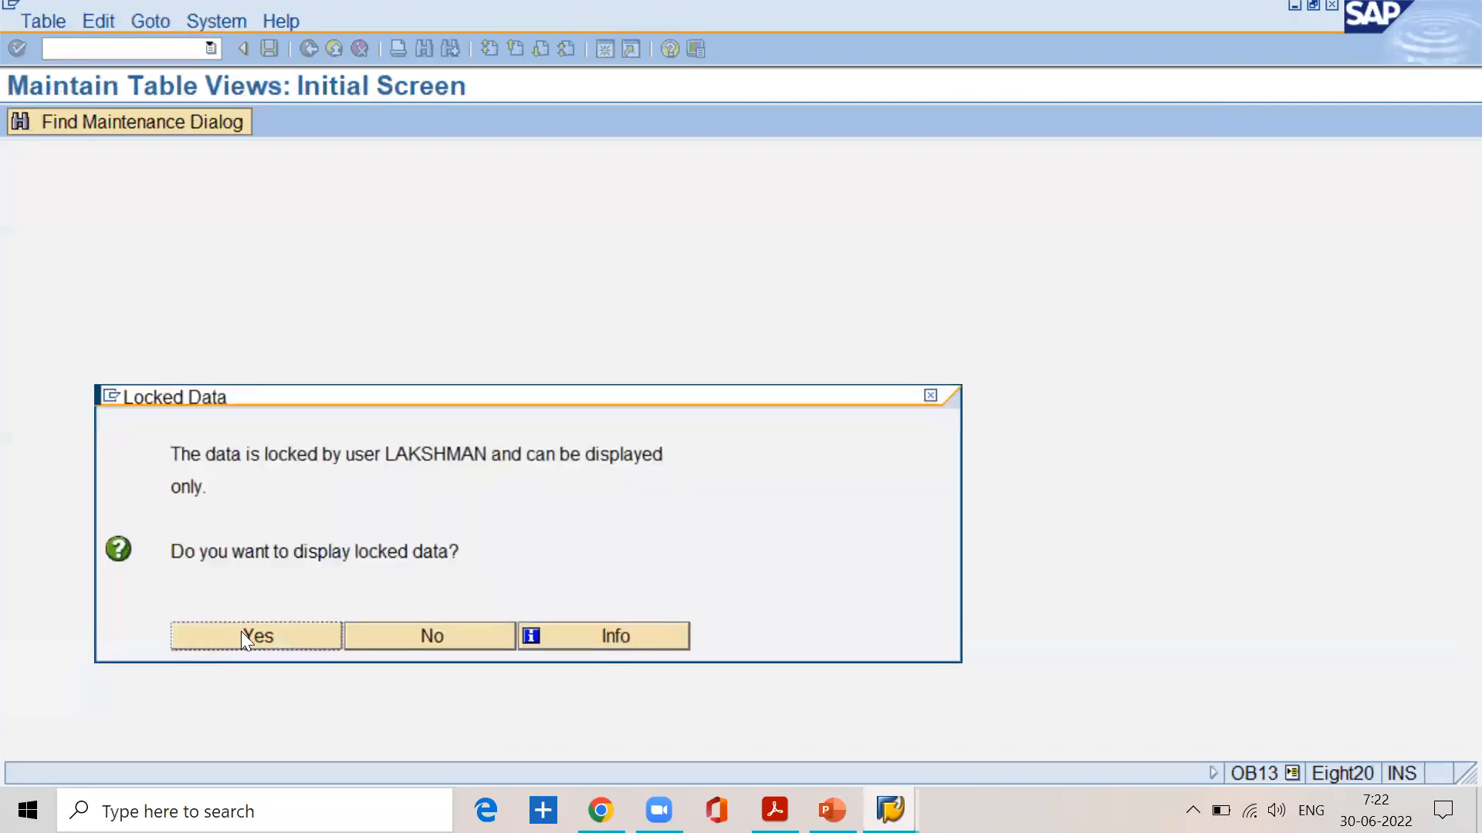
click(262, 639)
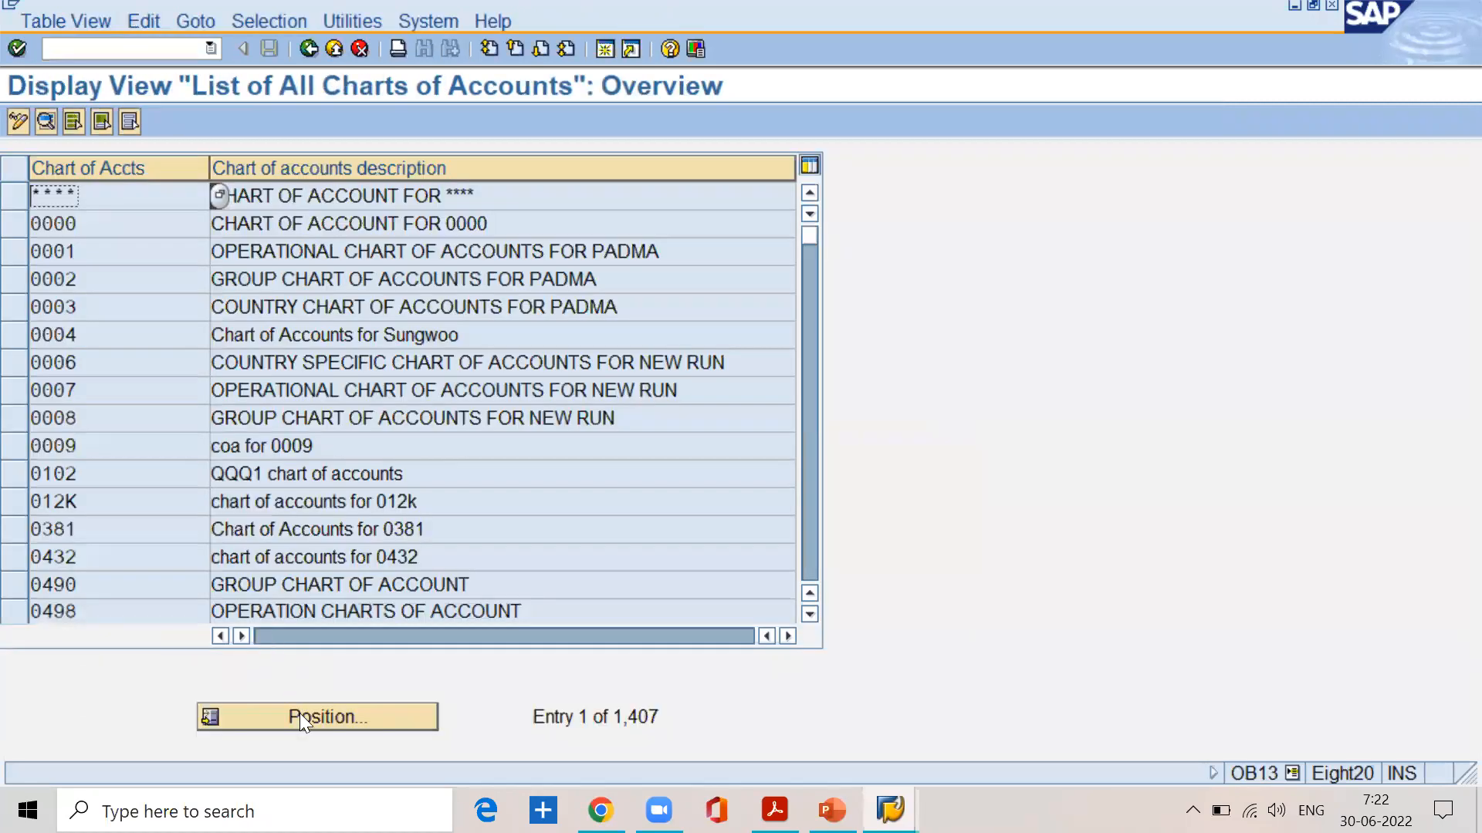
- Position the charts of accounts list at sspn, display its details and examine the Group Chart of Accts field
click(301, 714)
text(sspn)
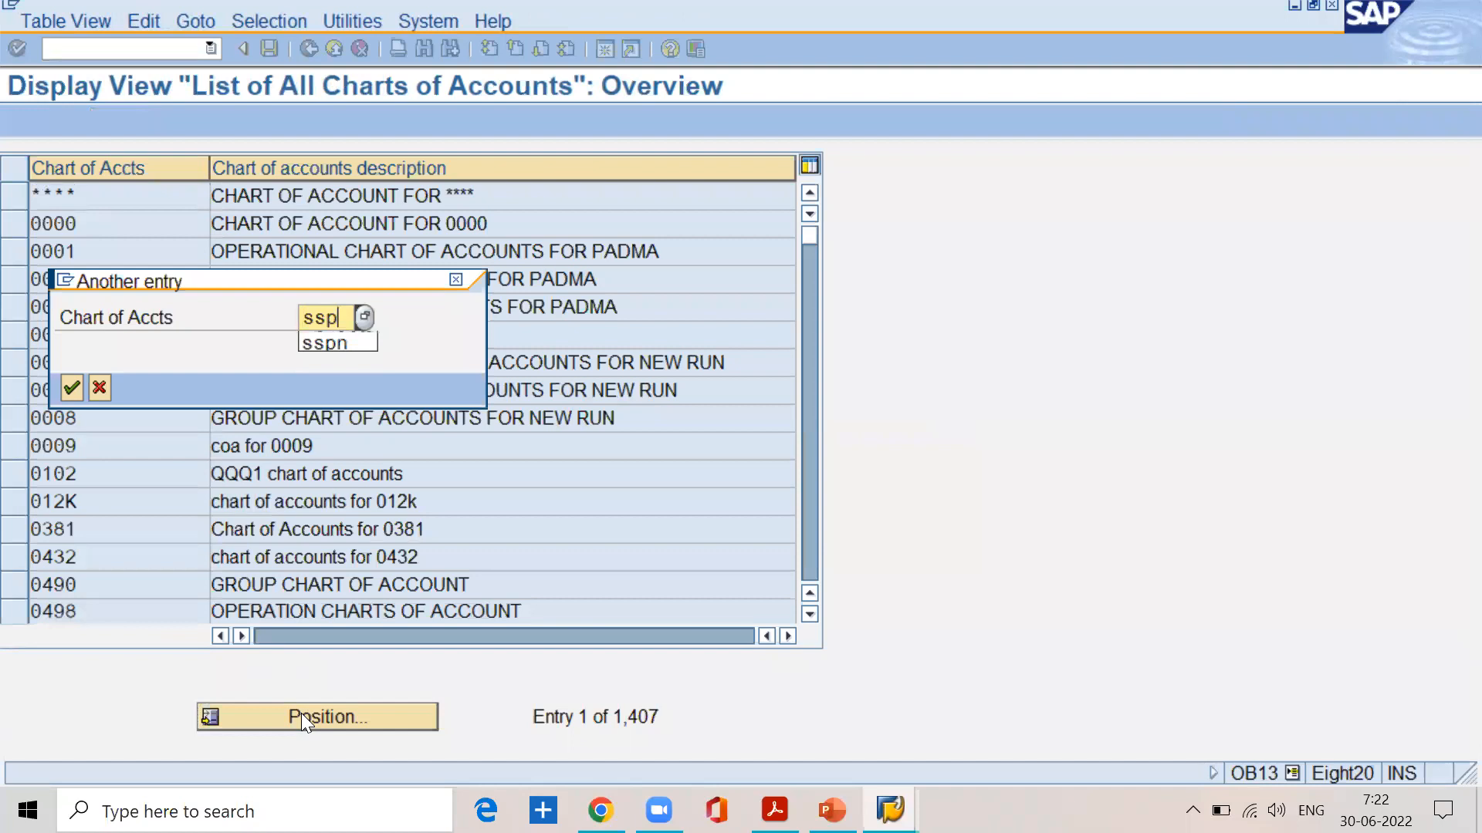
key(Return)
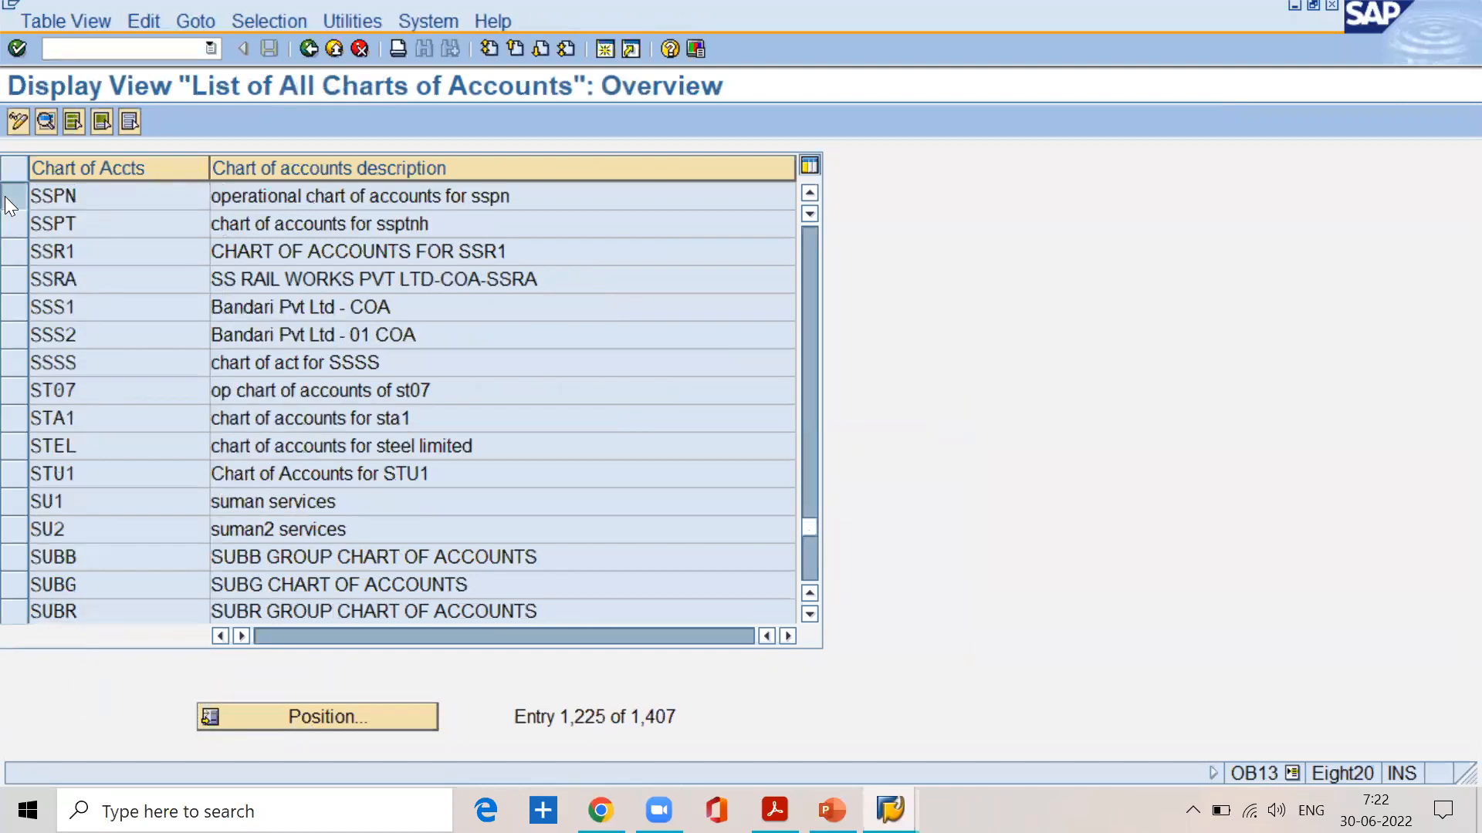
click(40, 125)
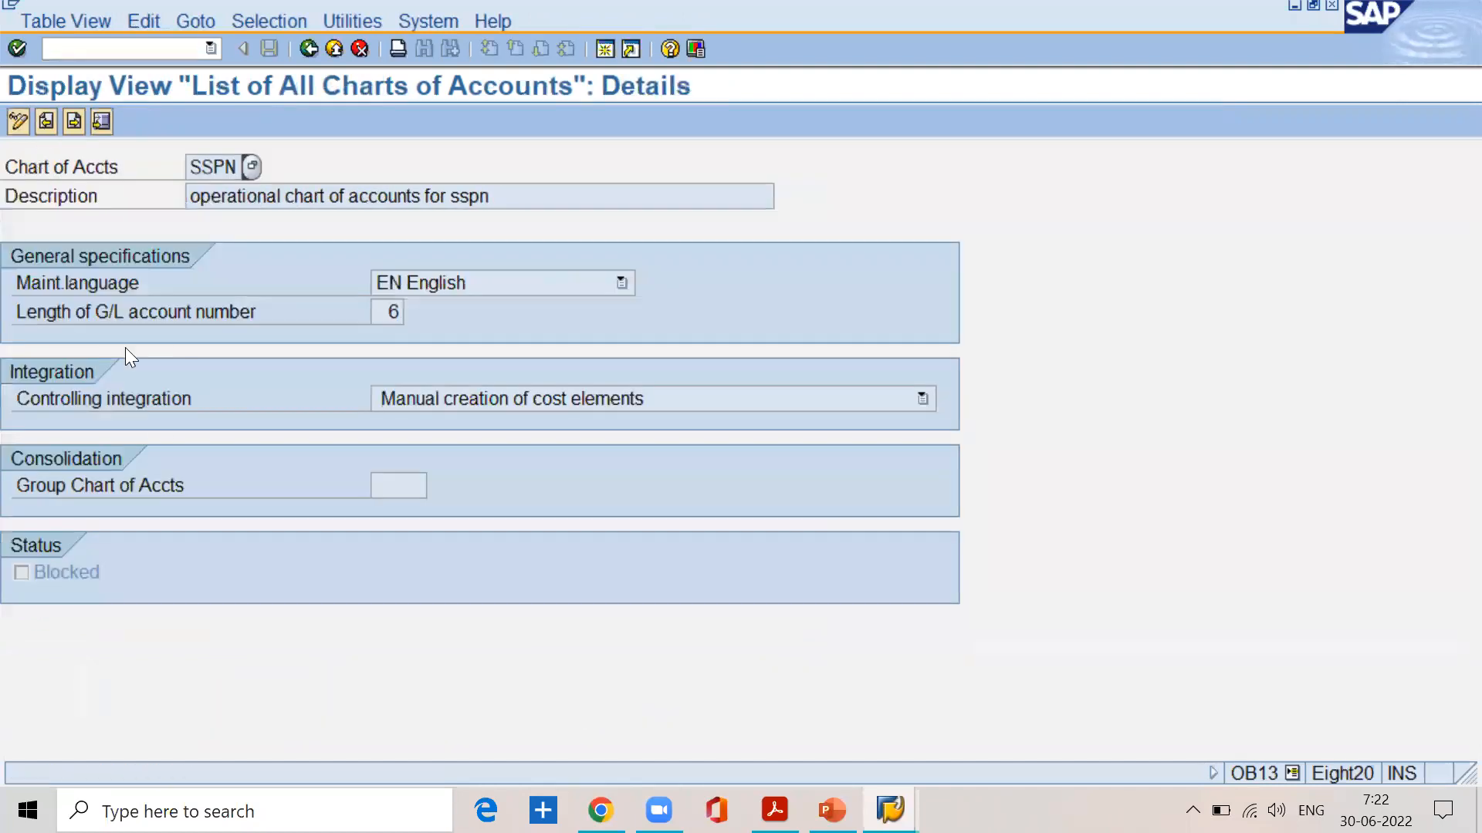
click(178, 486)
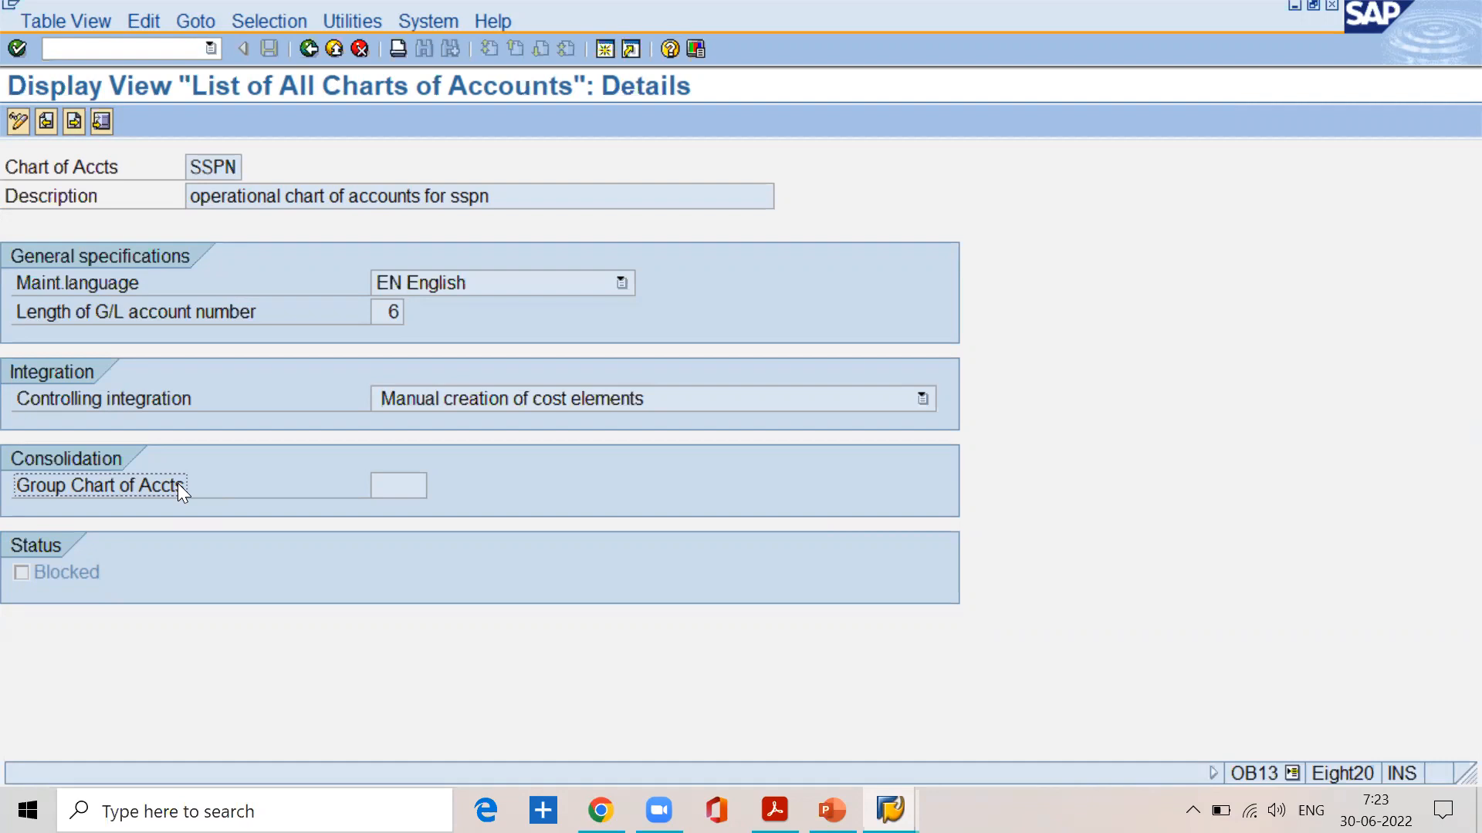
click(415, 483)
key(alt+Tab)
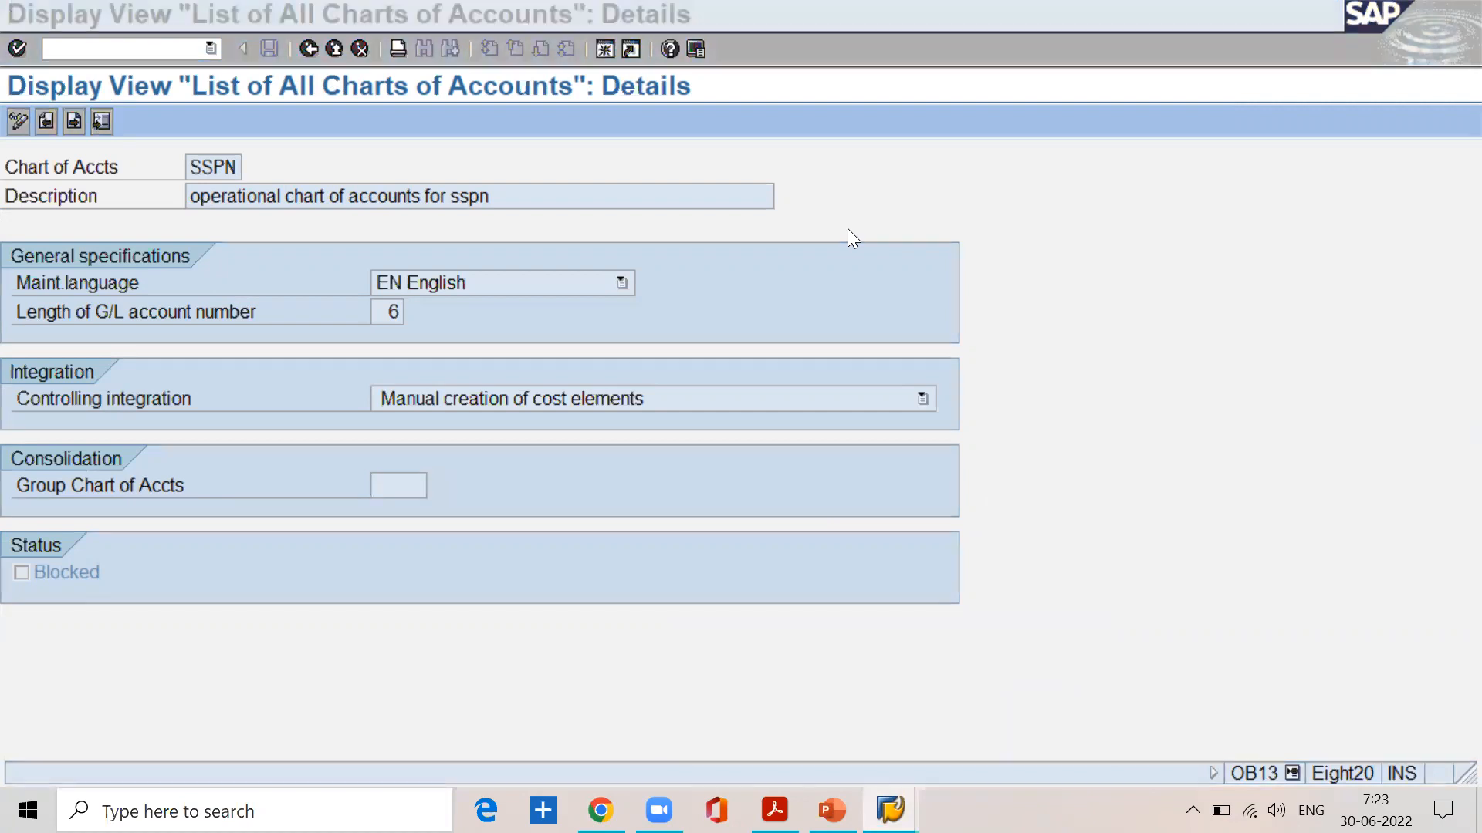